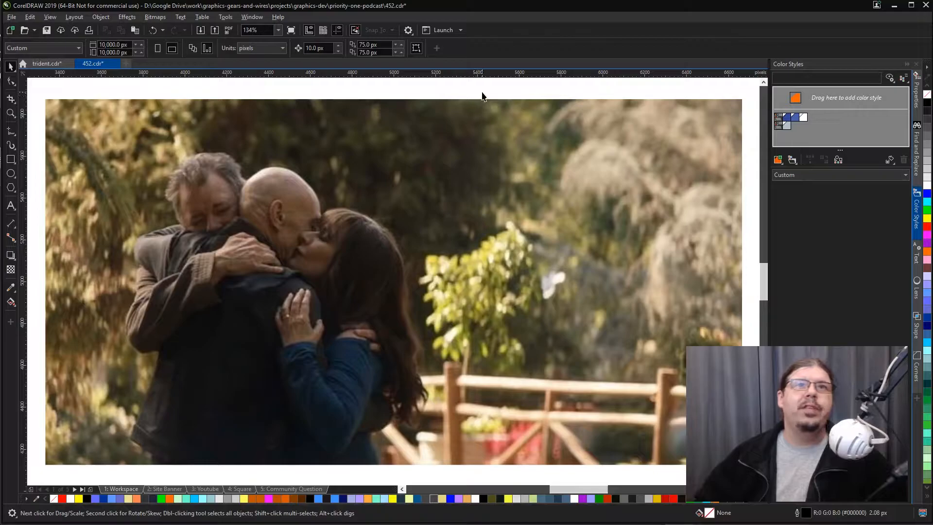
pyautogui.press('pagedown')
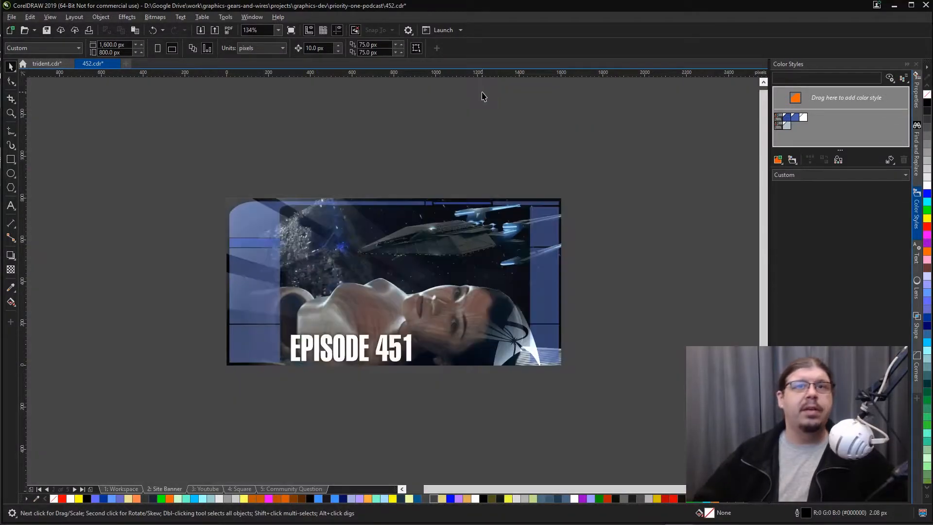
pyautogui.press('pageup')
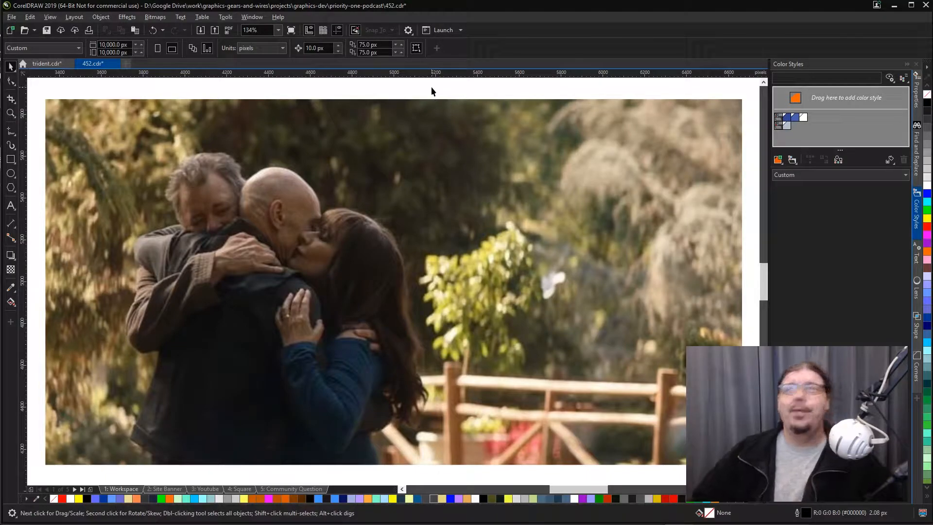
pyautogui.click(449, 132)
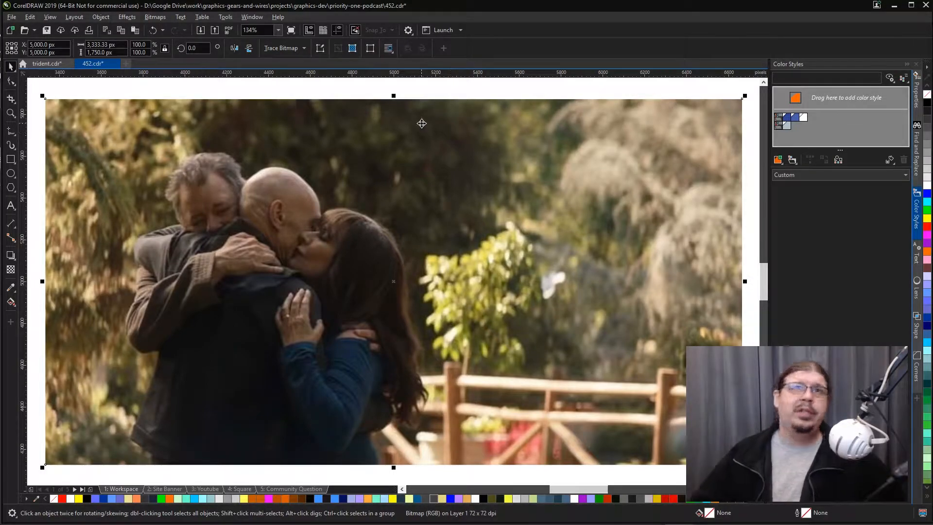
pyautogui.click(410, 96)
pyautogui.press('z')
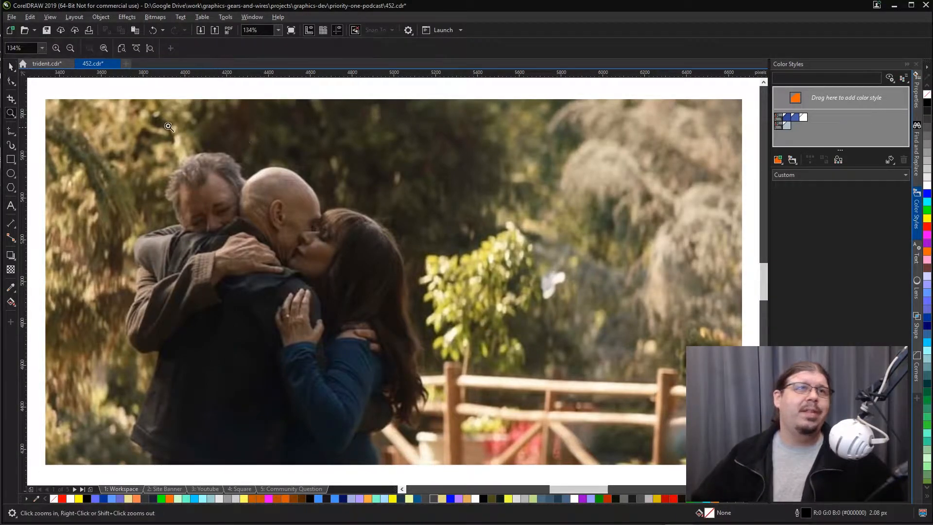
pyautogui.moveTo(46, 101); pyautogui.dragTo(741, 463)
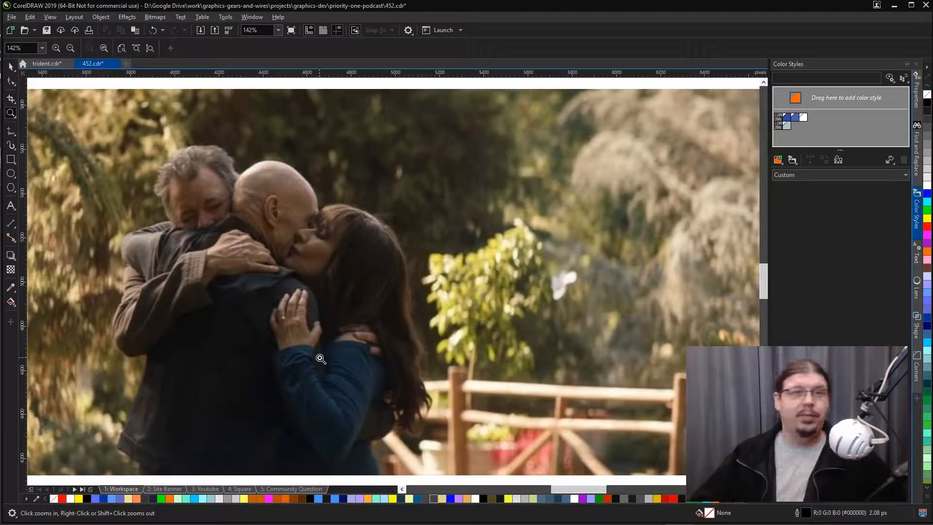
pyautogui.rightClick(298, 358)
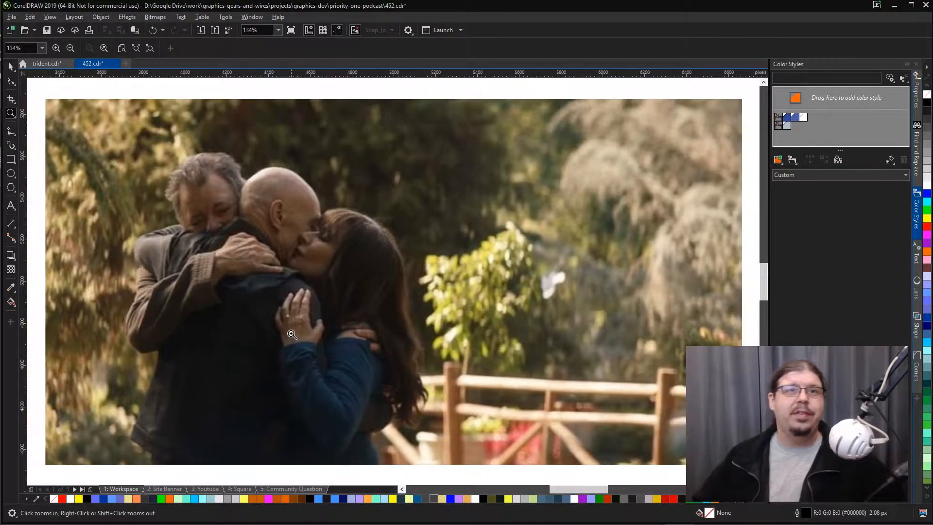
pyautogui.press('space')
# - Copy the photo of the three hugging people from the Workspace page and open the Site Banner's PowerClip contents for editing
pyautogui.click(288, 316)
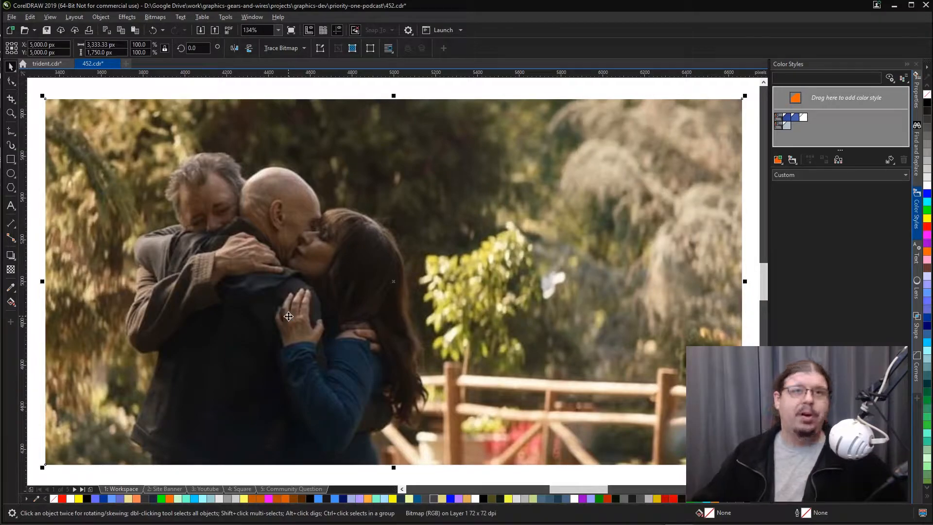
pyautogui.press('pagedown')
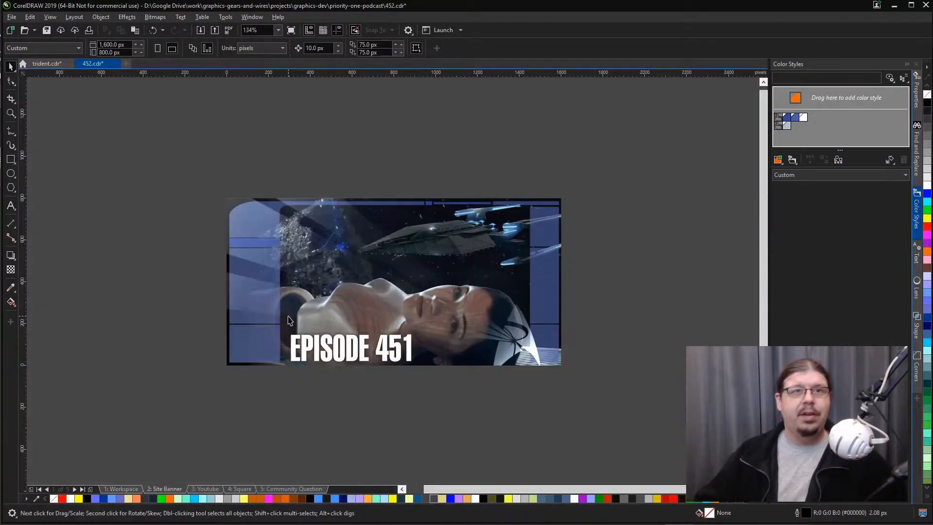
pyautogui.click(354, 281)
pyautogui.keyDown('ctrl'); pyautogui.click(355, 282); pyautogui.keyUp('ctrl')
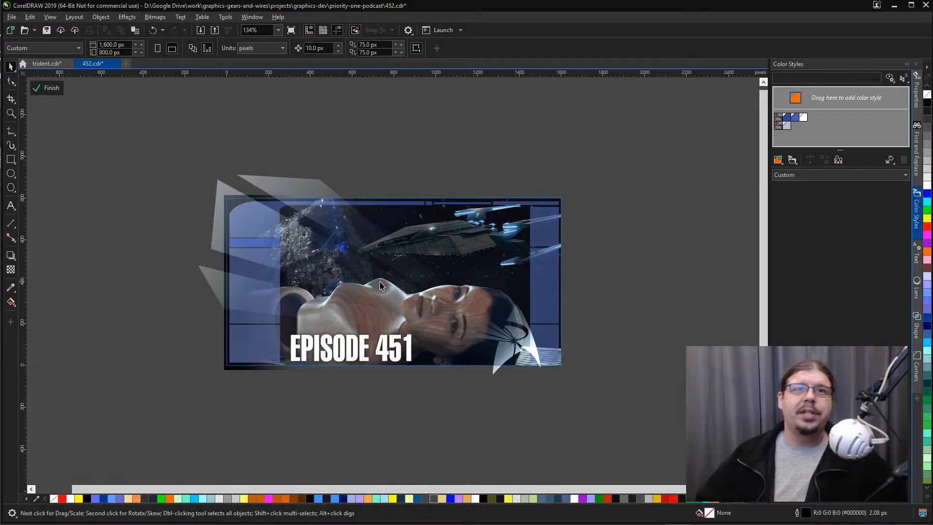
# - Replace the old space artwork inside the PowerClip with the copied photo and send the photo behind the banner graphics
pyautogui.keyDown('ctrl'); pyautogui.click(471, 238); pyautogui.keyUp('ctrl')
pyautogui.moveTo(471, 238); pyautogui.dragTo(472, 141)
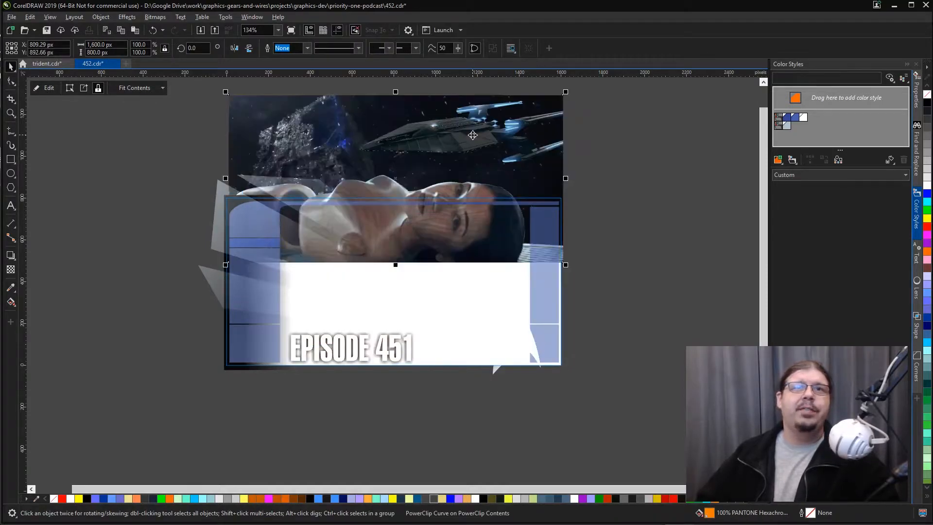
pyautogui.click(471, 147)
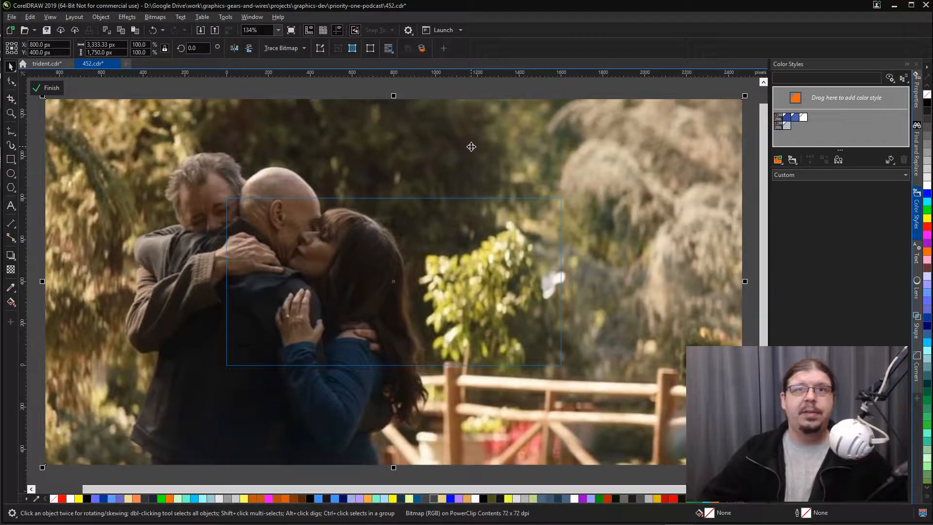
pyautogui.hotkey('shift', 'pagedown')
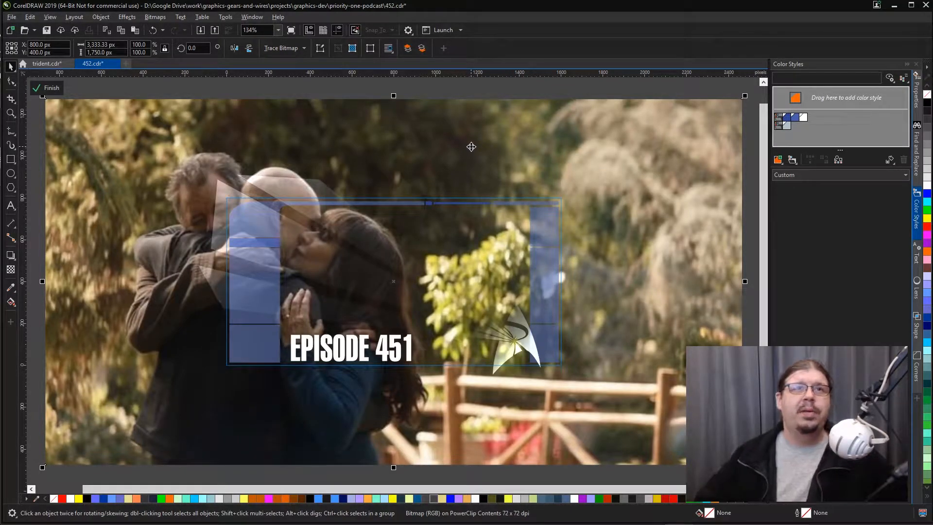
pyautogui.hotkey('ctrl', 'pagedown')
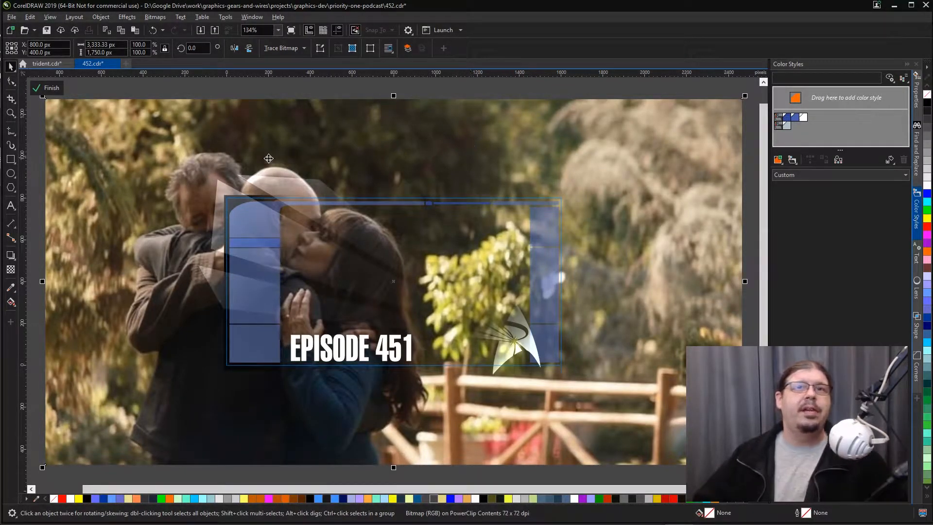
# - Scale the photo to about 58% and position it so the three people sit between the banner's blue sidebars
pyautogui.moveTo(42, 96); pyautogui.dragTo(218, 189)
pyautogui.moveTo(440, 196); pyautogui.dragTo(549, 192)
pyautogui.moveTo(607, 190); pyautogui.dragTo(595, 206)
pyautogui.moveTo(286, 370); pyautogui.dragTo(260, 382)
pyautogui.moveTo(625, 284)
pyautogui.mouseDown()
pyautogui.moveTo(629, 290)
pyautogui.moveTo(629, 276)
pyautogui.mouseUp()
pyautogui.moveTo(273, 388); pyautogui.dragTo(260, 396)
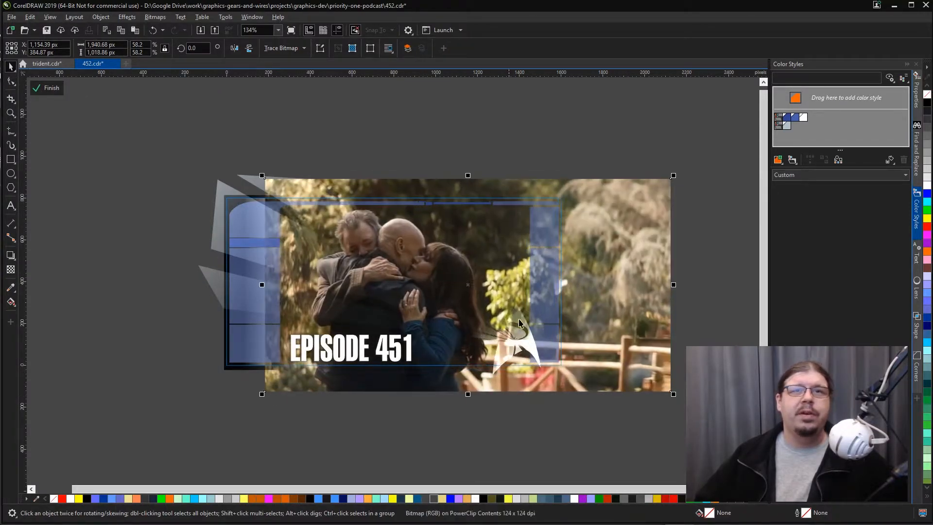
# - Duplicate the photo to its left behind the banner graphics and fade the original's left edge with a linear transparency
pyautogui.moveTo(597, 294); pyautogui.dragTo(246, 279)
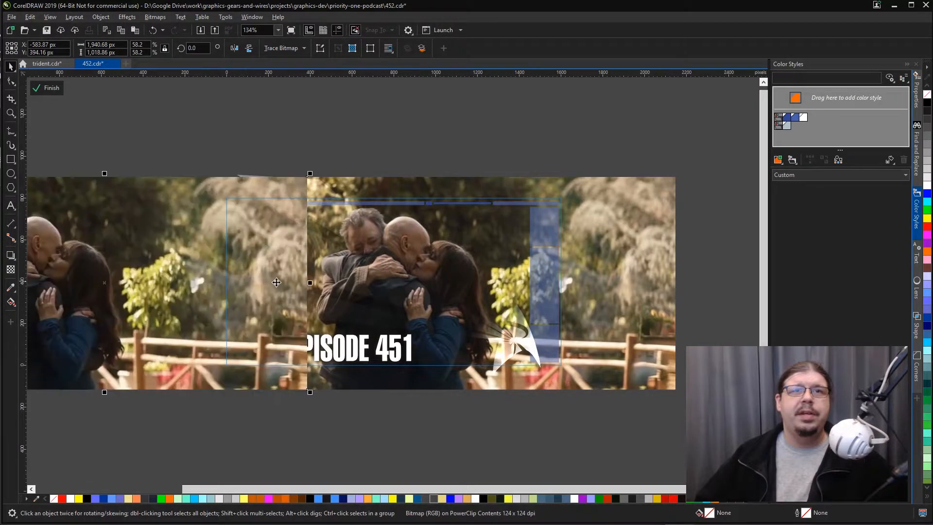
pyautogui.hotkey('ctrl', 'z')
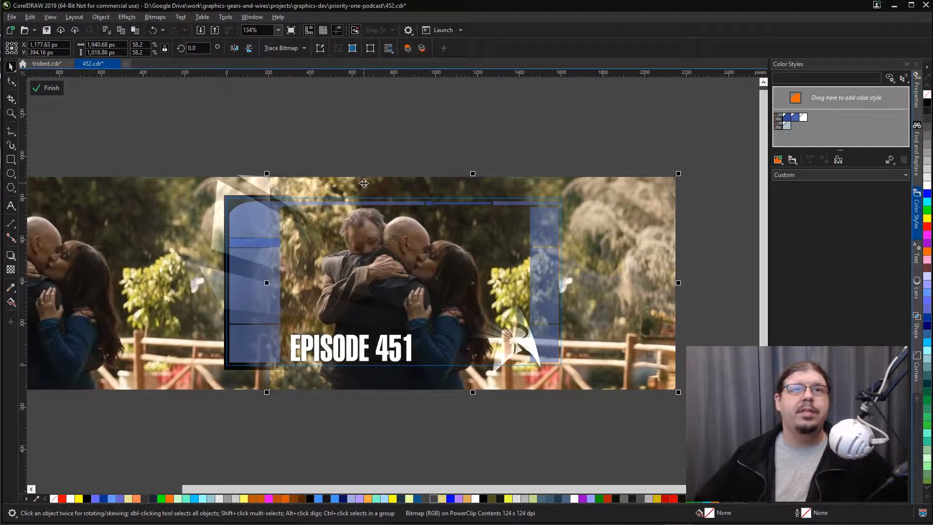
pyautogui.click(11, 269)
pyautogui.moveTo(325, 190)
pyautogui.mouseDown()
pyautogui.moveTo(274, 188)
pyautogui.moveTo(333, 188)
pyautogui.mouseUp()
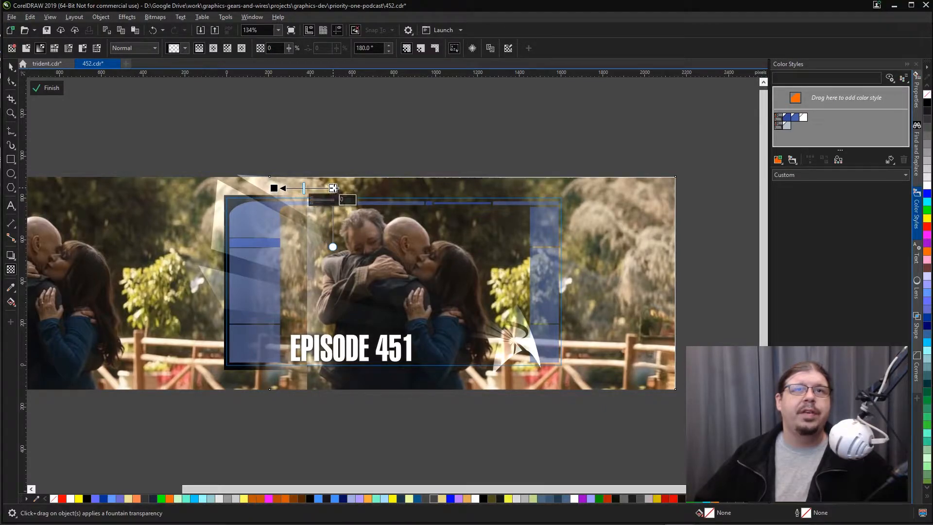
pyautogui.press('space')
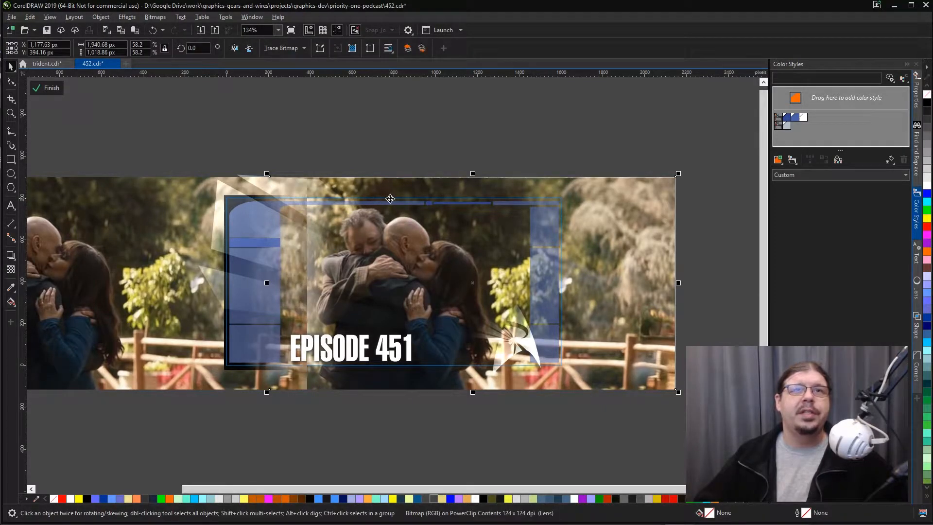
pyautogui.press('space')
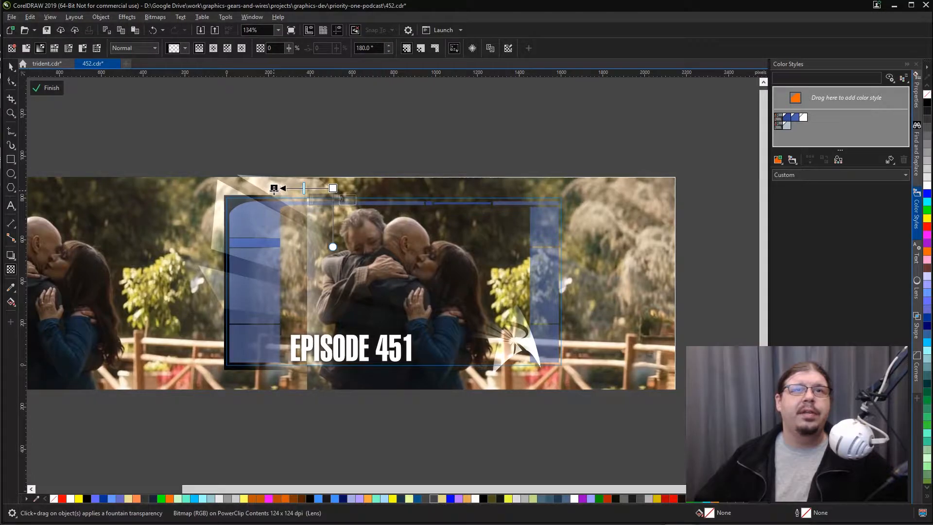
# - Shift the duplicate photo slightly right under the faded edge and try a linear transparency on the duplicate
pyautogui.press('space')
pyautogui.moveTo(130, 231); pyautogui.dragTo(141, 229)
pyautogui.press('space')
pyautogui.press('space')
pyautogui.press('space')
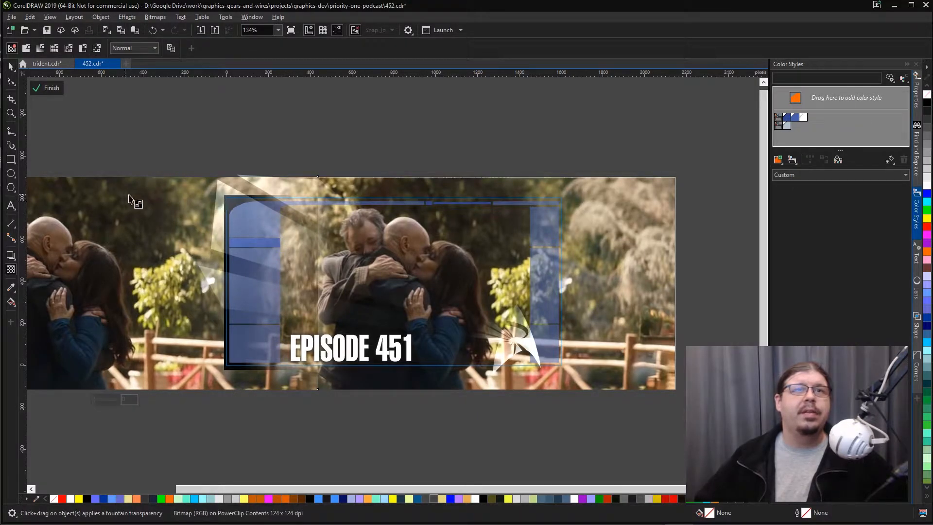
pyautogui.moveTo(109, 218); pyautogui.dragTo(260, 218)
pyautogui.press('space')
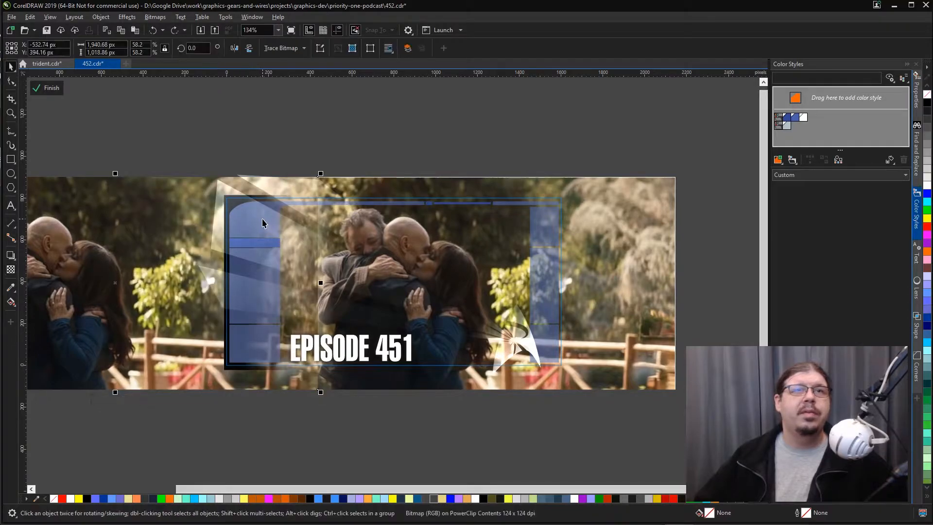
# - Adjust the linear transparency at the left edge of the original photo to blend it into the duplicate
pyautogui.moveTo(162, 249); pyautogui.dragTo(162, 183)
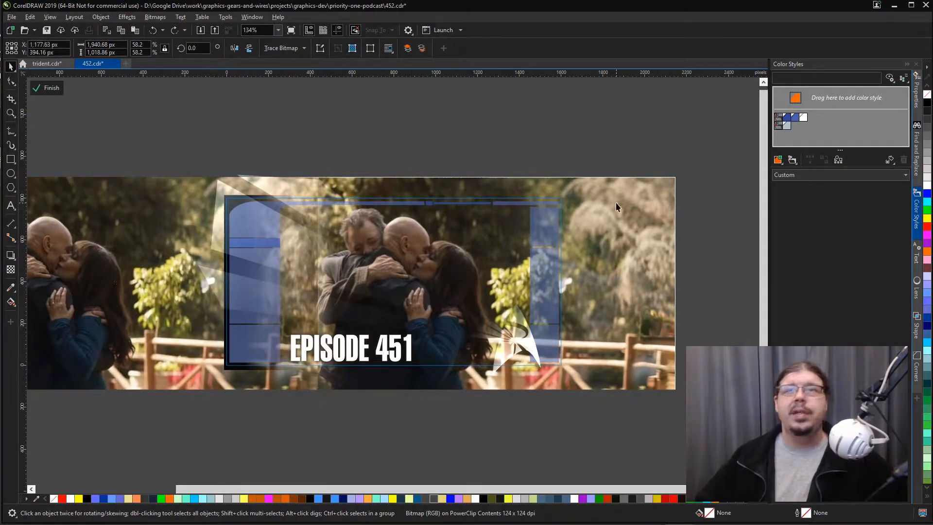
pyautogui.press('space')
pyautogui.click(326, 245)
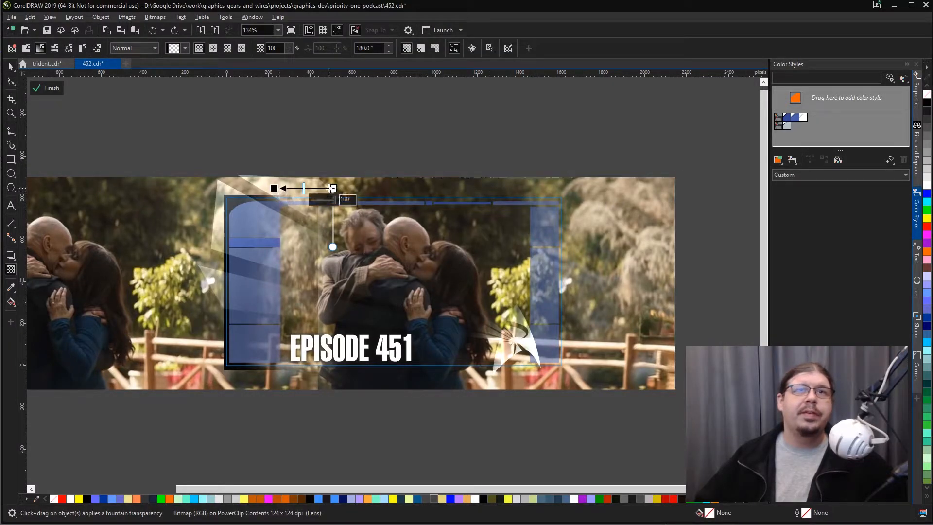
pyautogui.moveTo(333, 188); pyautogui.dragTo(311, 189)
pyautogui.press('space')
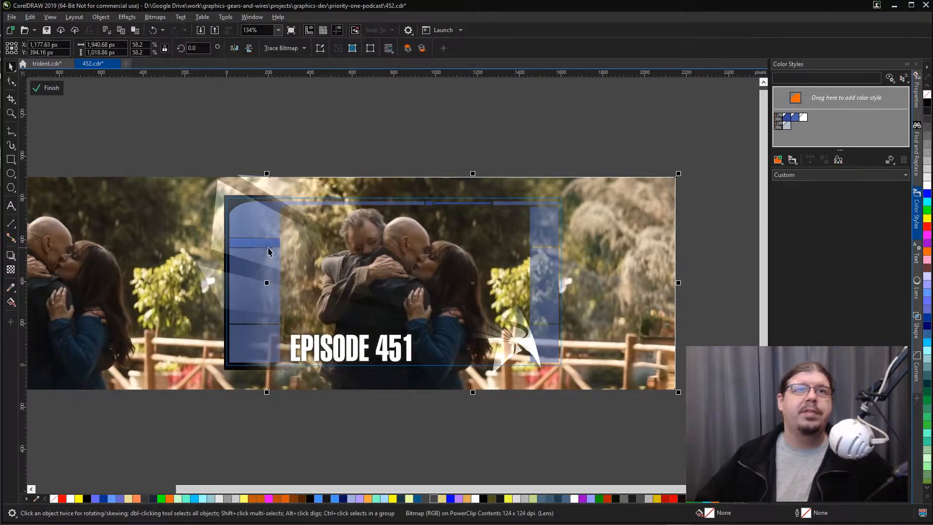
# - Delete the dark semi-transparent rectangle behind the banner's left blue sidebar
pyautogui.click(409, 156)
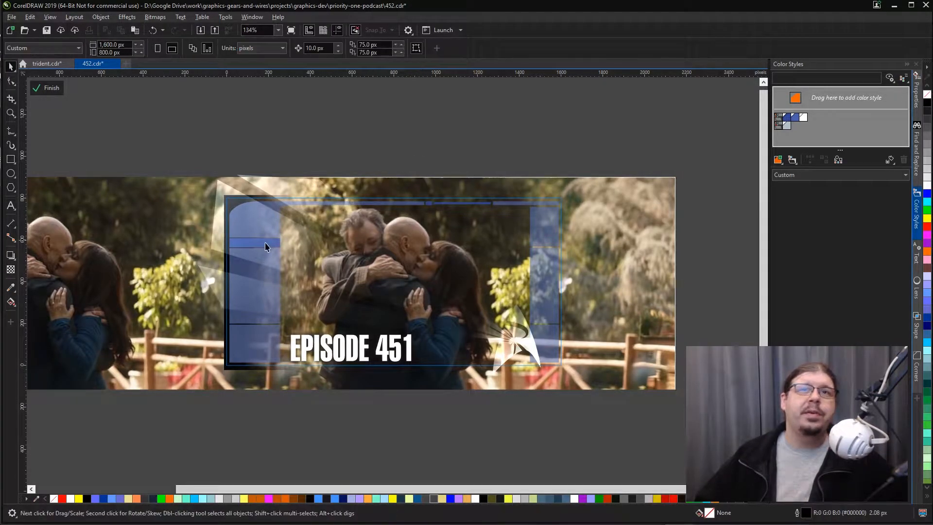
pyautogui.scroll(3, 261, 243)
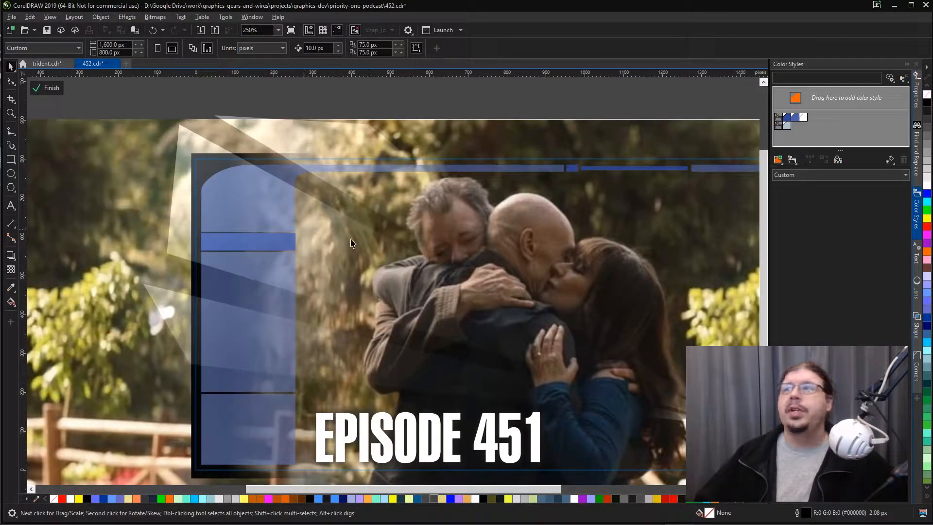
pyautogui.click(191, 275)
pyautogui.press('Delete')
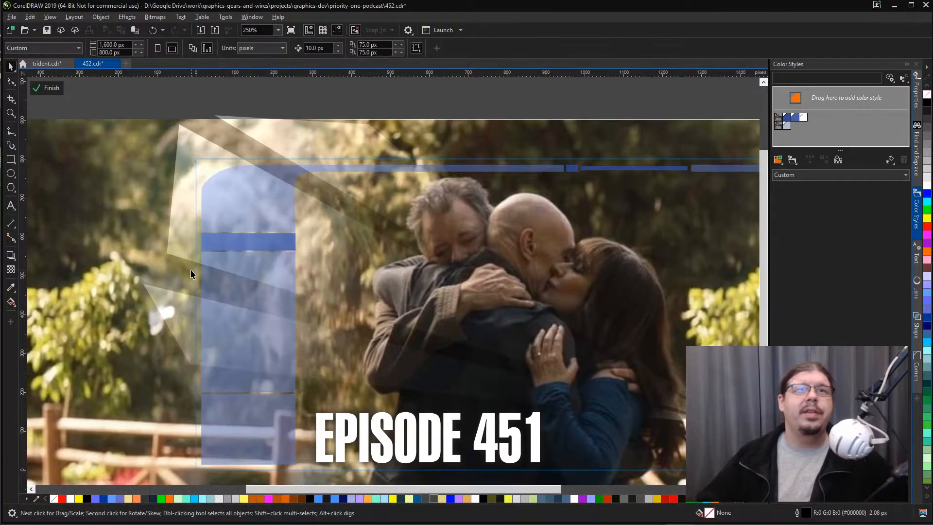
pyautogui.scroll(-3, 239, 265)
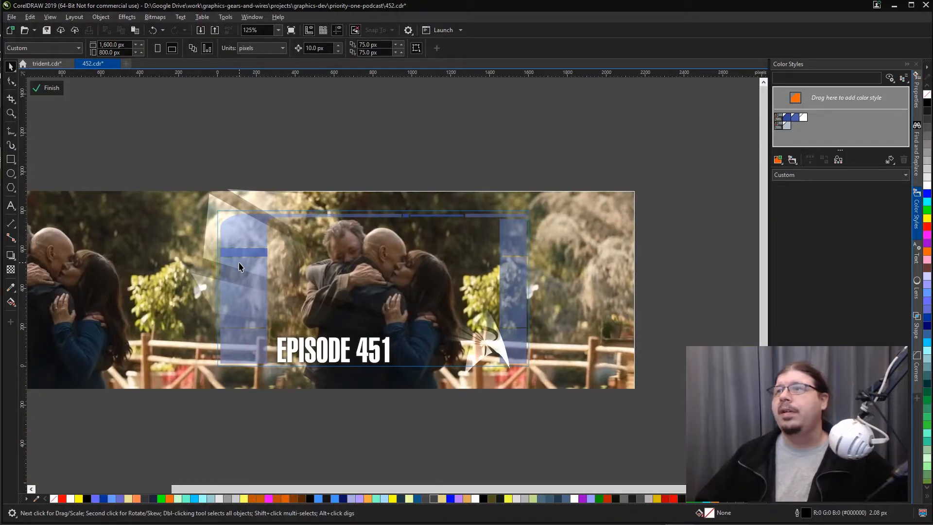
pyautogui.click(238, 267)
pyautogui.press('Delete')
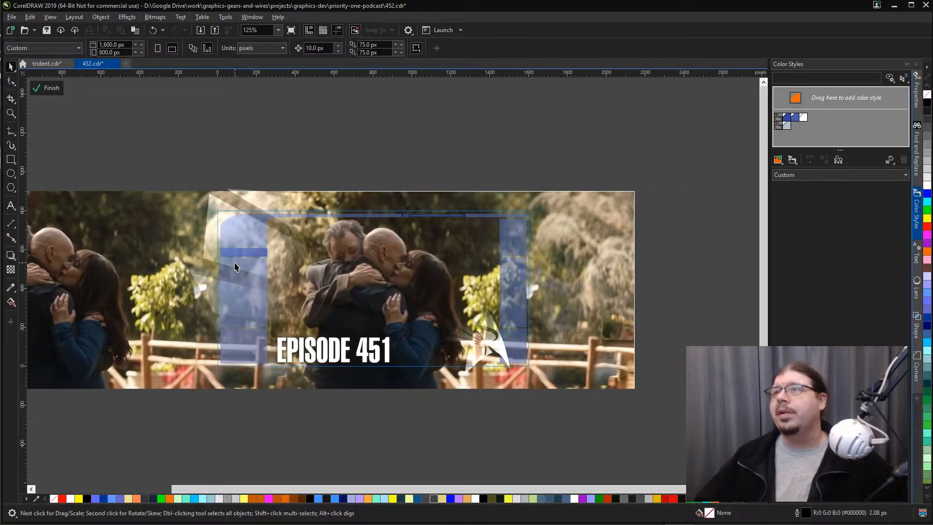
pyautogui.hotkey('ctrl', 'z')
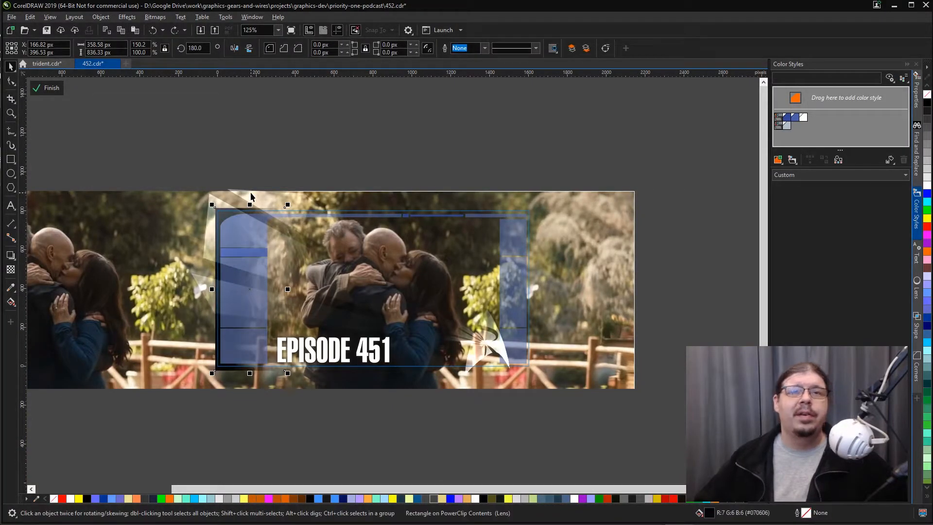
pyautogui.press('Delete')
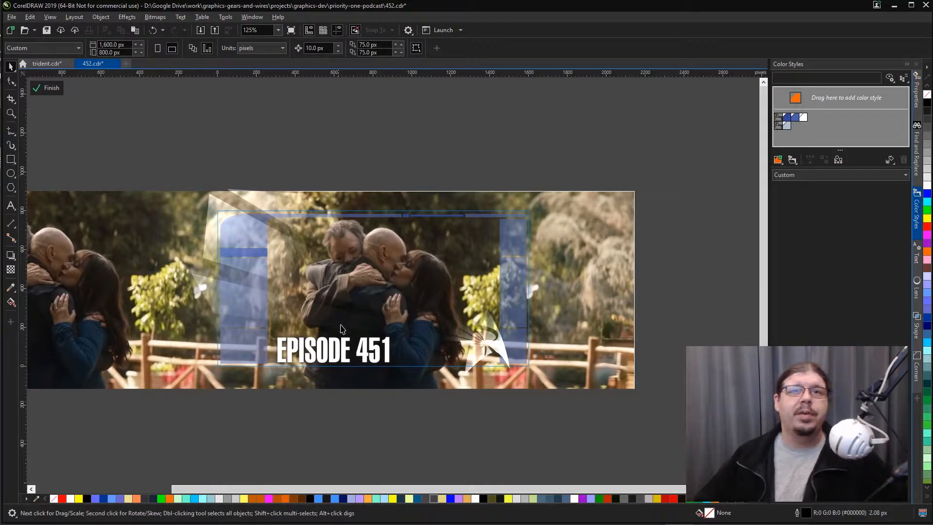
# - Change the banner title to EPISODE 452 and finish editing the PowerClip contents
pyautogui.doubleClick(371, 354)
pyautogui.hotkey('shift', 'End')
pyautogui.write('2')
pyautogui.press('Escape')
pyautogui.click(403, 163)
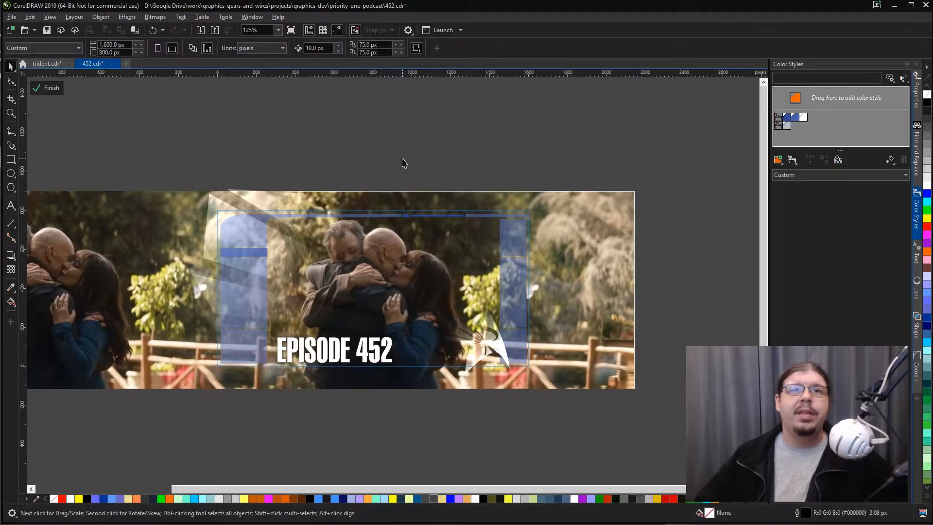
pyautogui.keyDown('ctrl'); pyautogui.click(404, 160); pyautogui.keyUp('ctrl')
pyautogui.click(434, 155)
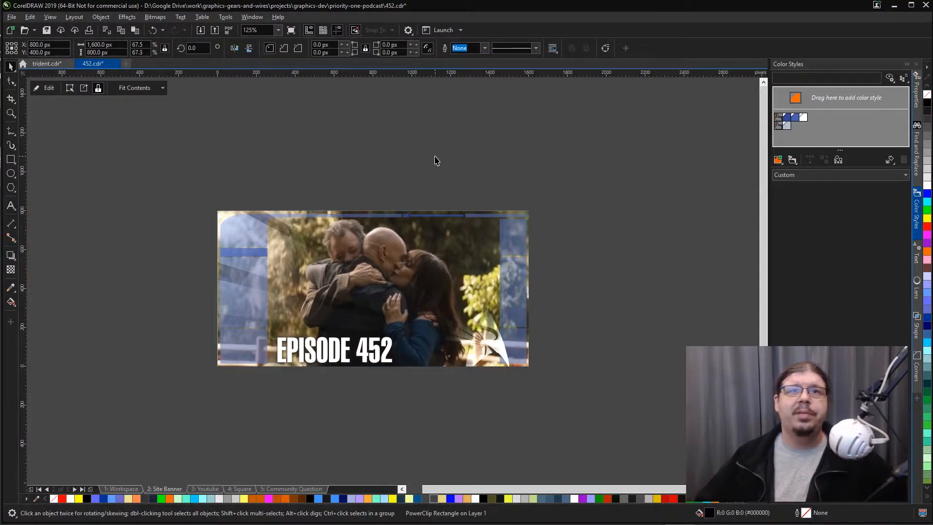
# - Shift the color harmony used by the banner's blue frame to dark red, #941E18
pyautogui.click(778, 117)
pyautogui.click(778, 130)
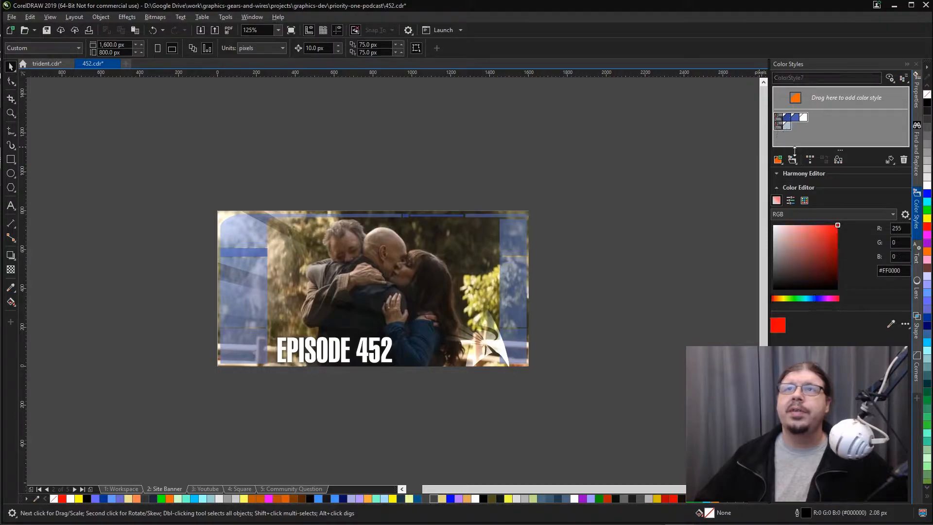
pyautogui.click(778, 120)
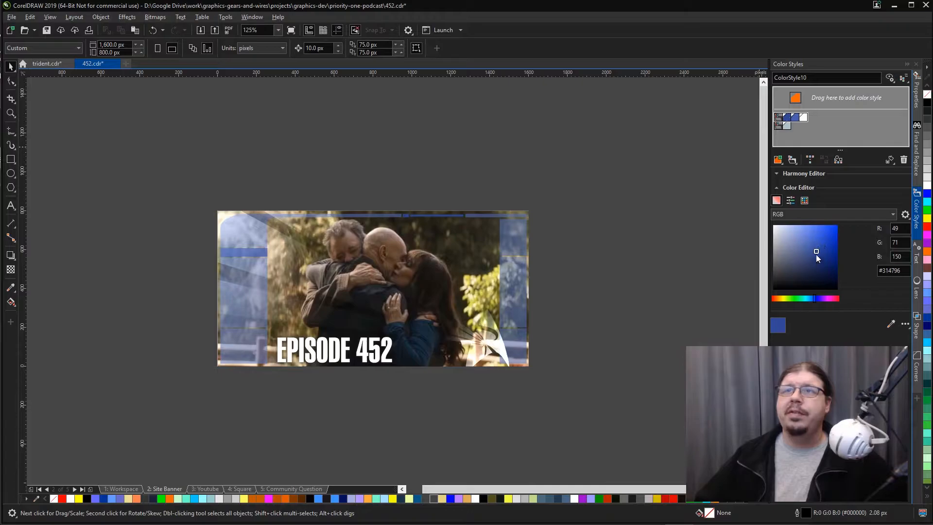
pyautogui.moveTo(817, 253); pyautogui.dragTo(808, 264)
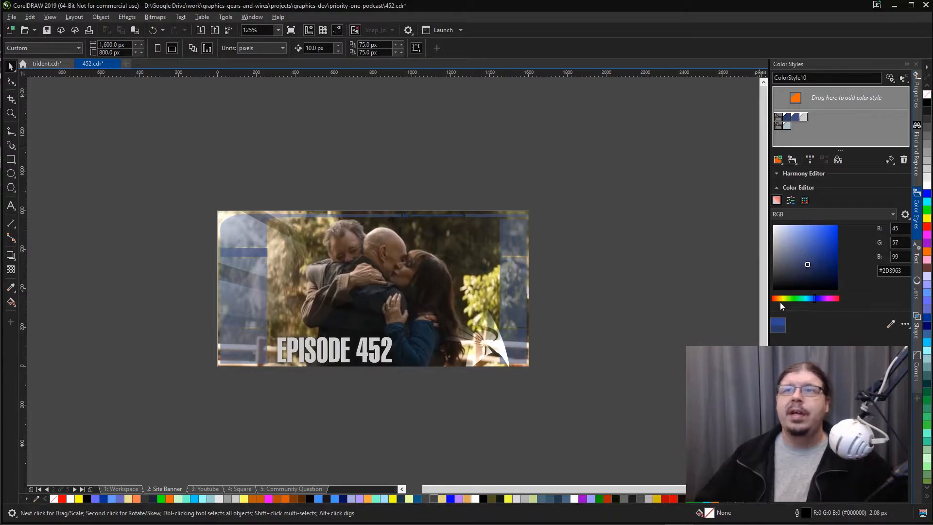
pyautogui.moveTo(777, 299); pyautogui.dragTo(772, 299)
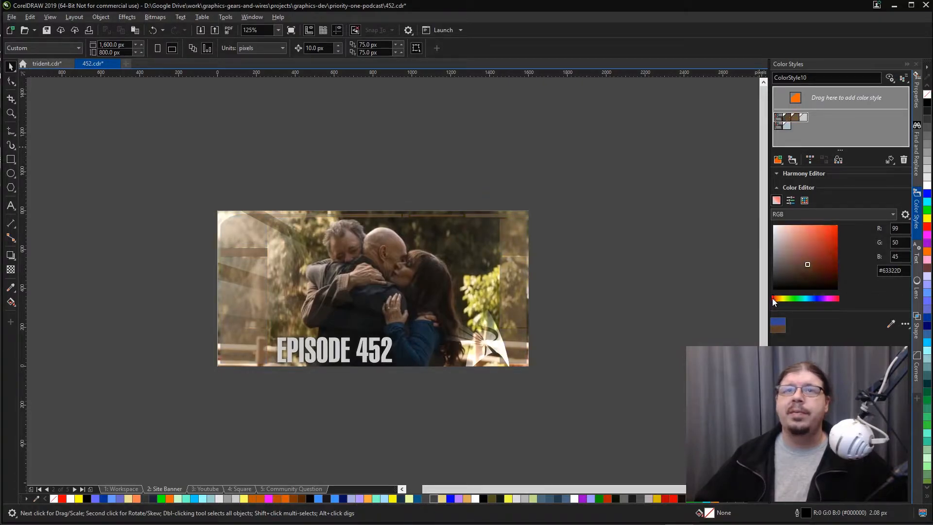
pyautogui.moveTo(806, 265)
pyautogui.mouseDown()
pyautogui.moveTo(830, 238)
pyautogui.moveTo(836, 264)
pyautogui.moveTo(828, 253)
pyautogui.mouseUp()
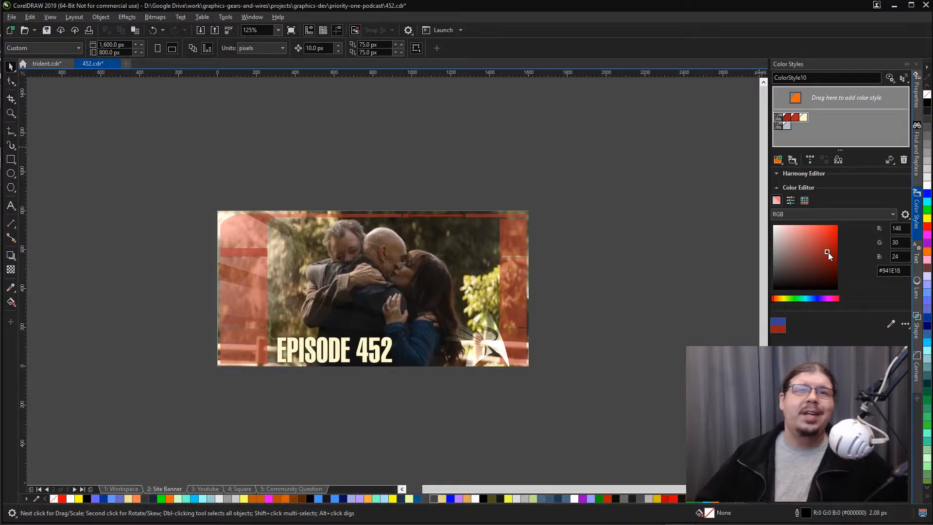
# - Change the color style of the EPISODE 452 title to a light peach-orange
pyautogui.click(802, 120)
pyautogui.moveTo(783, 299); pyautogui.dragTo(778, 298)
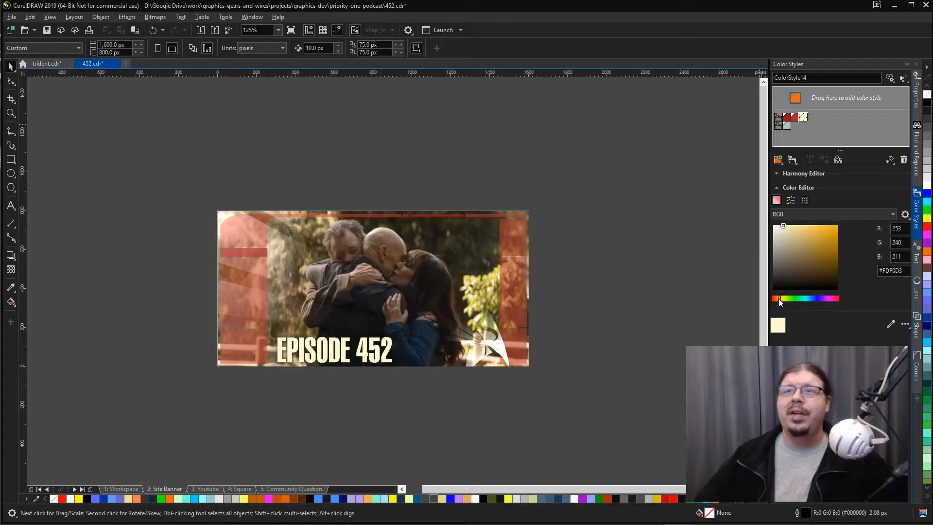
pyautogui.click(815, 229)
pyautogui.moveTo(815, 228)
pyautogui.mouseDown()
pyautogui.moveTo(828, 227)
pyautogui.moveTo(812, 229)
pyautogui.moveTo(818, 248)
pyautogui.moveTo(825, 225)
pyautogui.mouseUp()
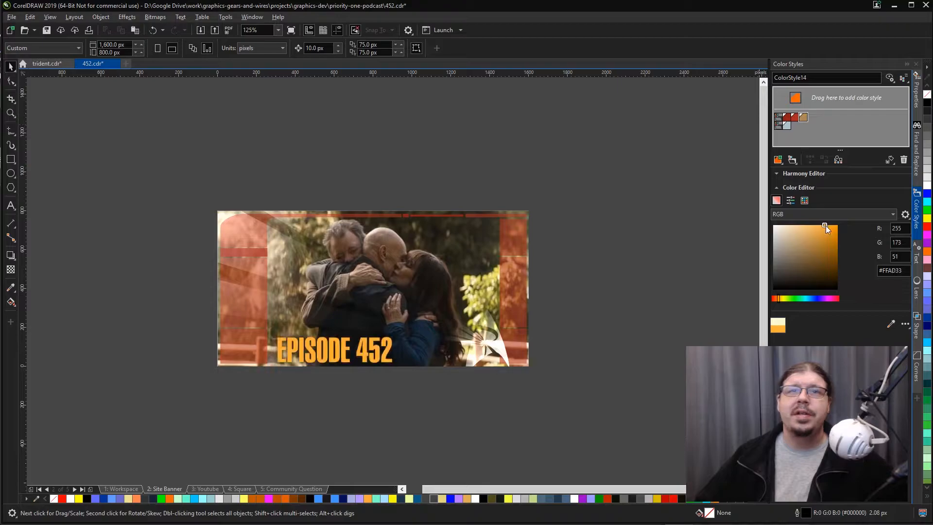
pyautogui.click(798, 228)
# - Change the color style of the delta emblem and its light rays to pale yellow, C 1, M 7, Y 54, K 0
pyautogui.click(787, 126)
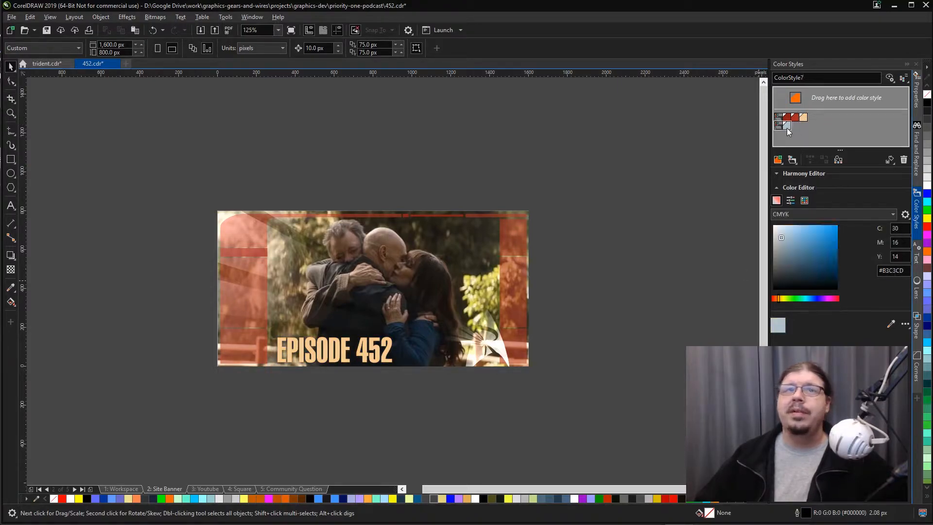
pyautogui.moveTo(803, 247); pyautogui.dragTo(810, 242)
pyautogui.click(834, 225)
pyautogui.moveTo(795, 299); pyautogui.dragTo(784, 299)
pyautogui.click(829, 225)
pyautogui.click(778, 299)
pyautogui.click(816, 242)
pyautogui.click(789, 298)
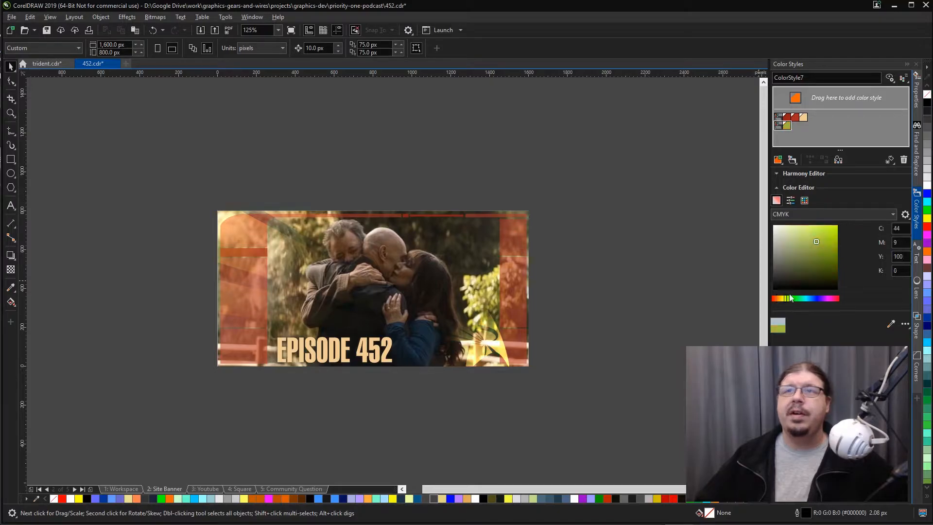
pyautogui.click(784, 228)
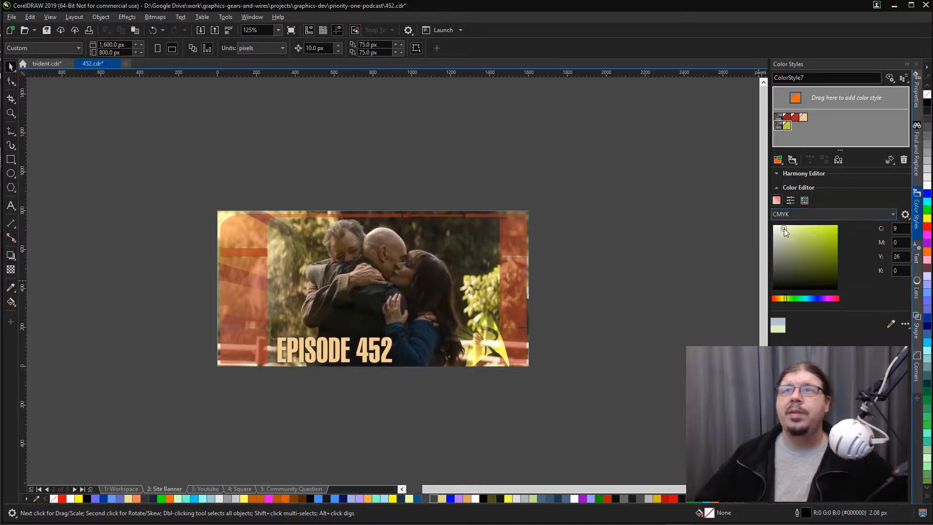
pyautogui.moveTo(786, 298); pyautogui.dragTo(781, 298)
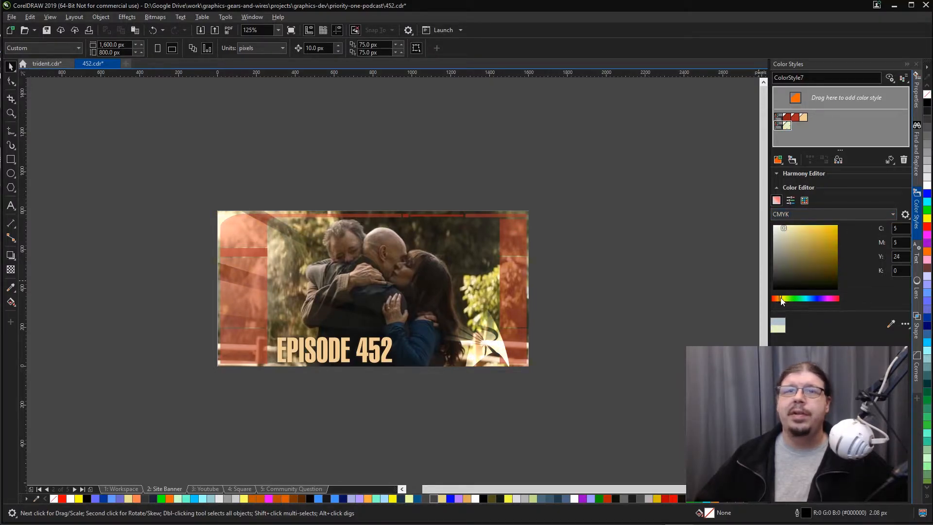
pyautogui.click(795, 228)
pyautogui.click(801, 225)
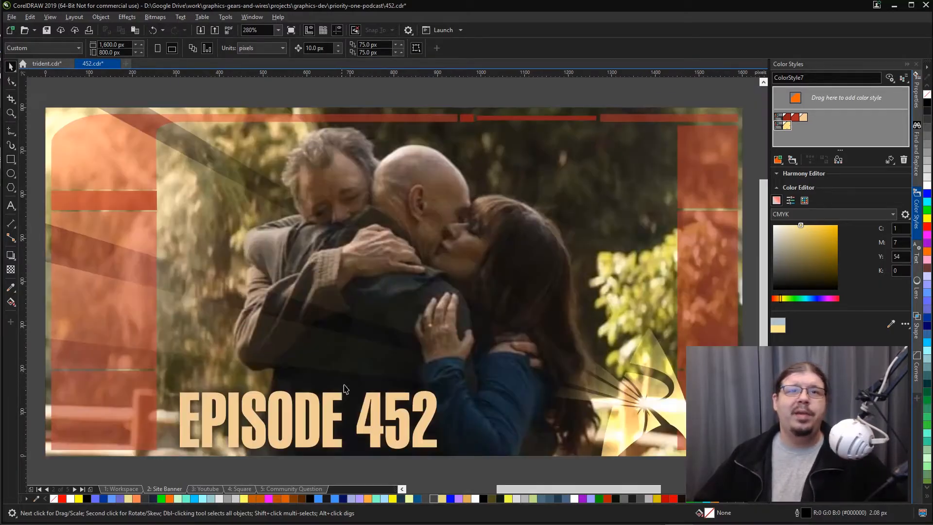
# - Select the frame group inside the banner's PowerClip, try other hues on the frame's color harmony and settle on dark crimson, #6E0826
pyautogui.click(392, 403)
pyautogui.scroll(-3, 147, 287)
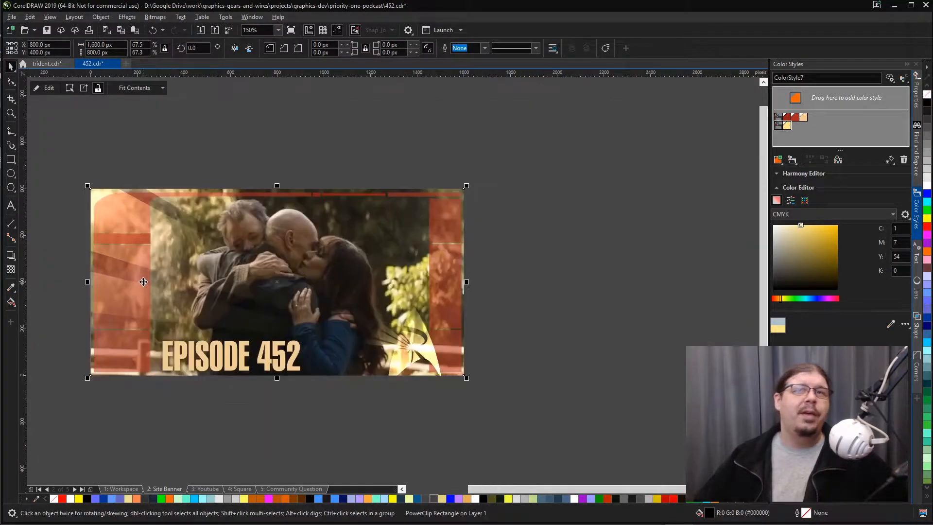
pyautogui.keyDown('ctrl'); pyautogui.click(437, 274); pyautogui.keyUp('ctrl')
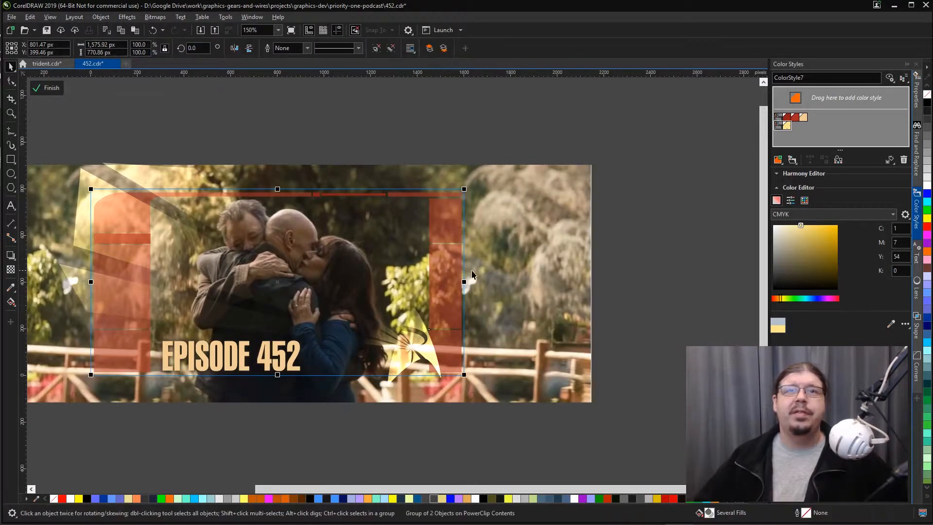
pyautogui.click(787, 117)
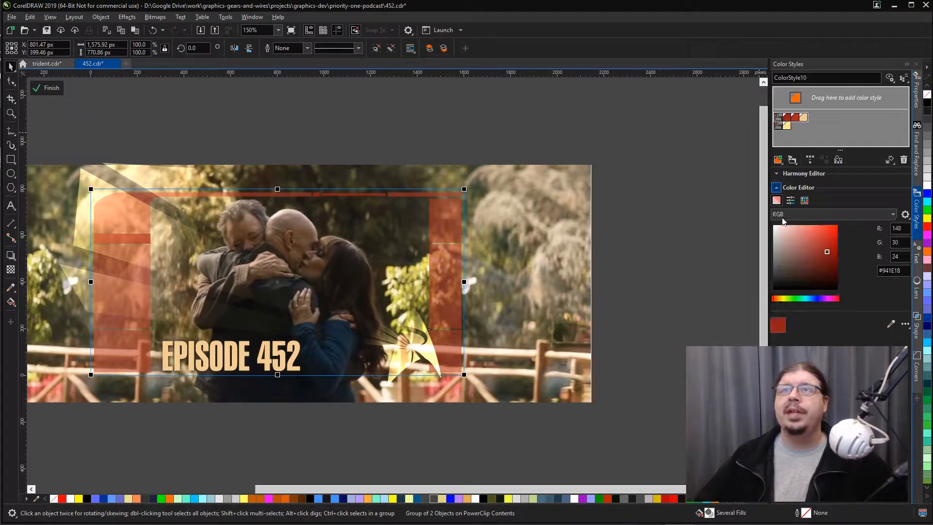
pyautogui.moveTo(817, 301)
pyautogui.mouseDown()
pyautogui.moveTo(798, 302)
pyautogui.moveTo(824, 301)
pyautogui.mouseUp()
pyautogui.click(808, 298)
pyautogui.click(836, 300)
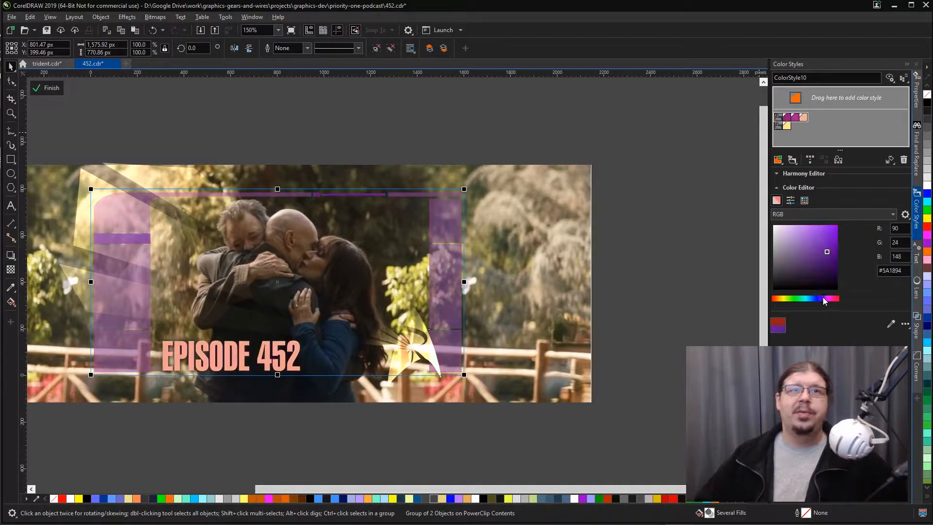
pyautogui.click(833, 298)
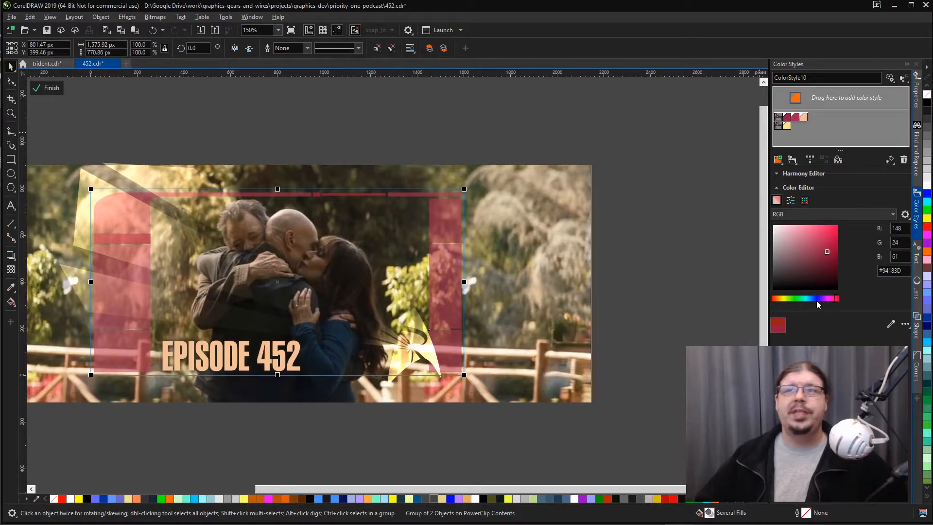
pyautogui.moveTo(784, 302); pyautogui.dragTo(837, 304)
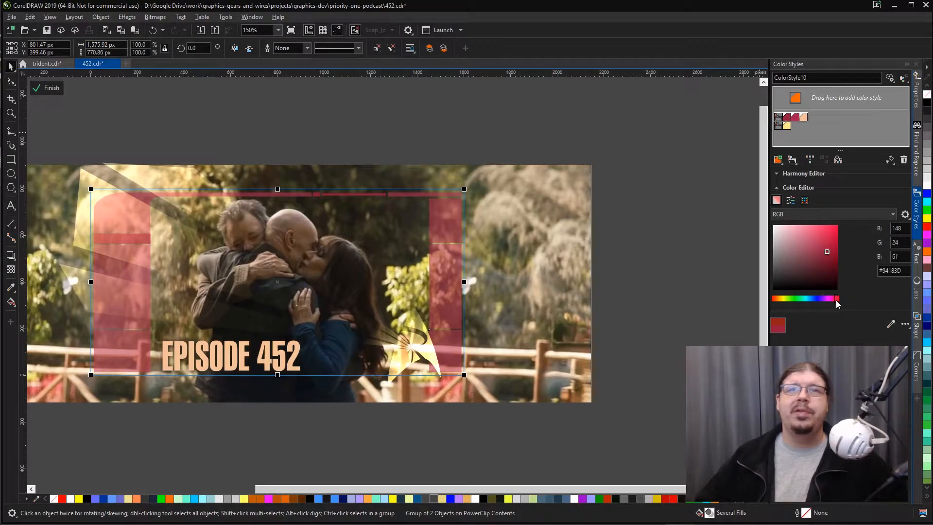
pyautogui.moveTo(832, 261); pyautogui.dragTo(832, 261)
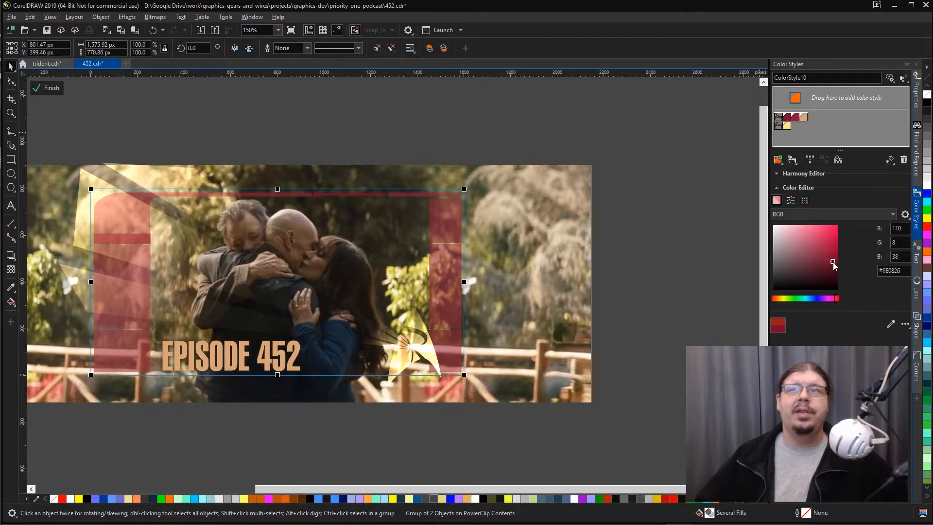
pyautogui.click(659, 238)
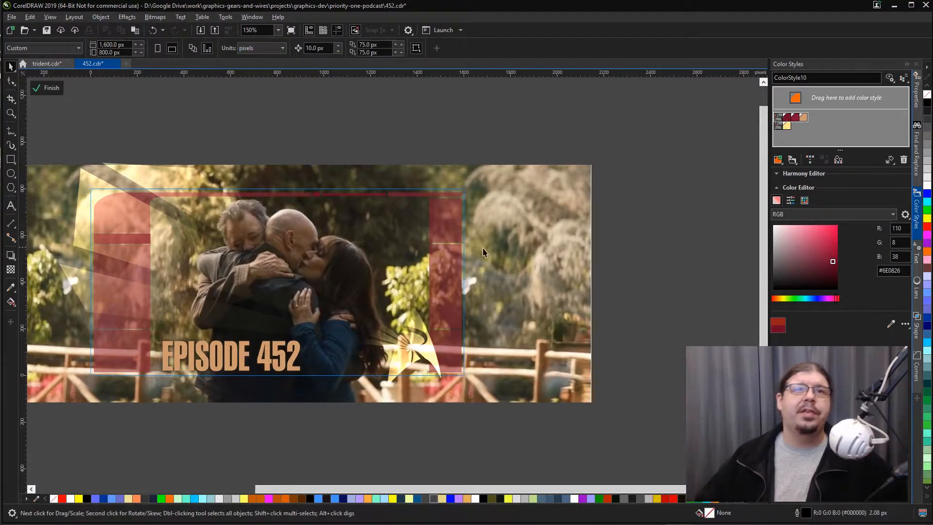
# - Fill the overlaid copy of the delta emblem and its light rays with white
pyautogui.click(429, 344)
pyautogui.moveTo(426, 338); pyautogui.dragTo(561, 253)
pyautogui.hotkey('ctrl', 'z')
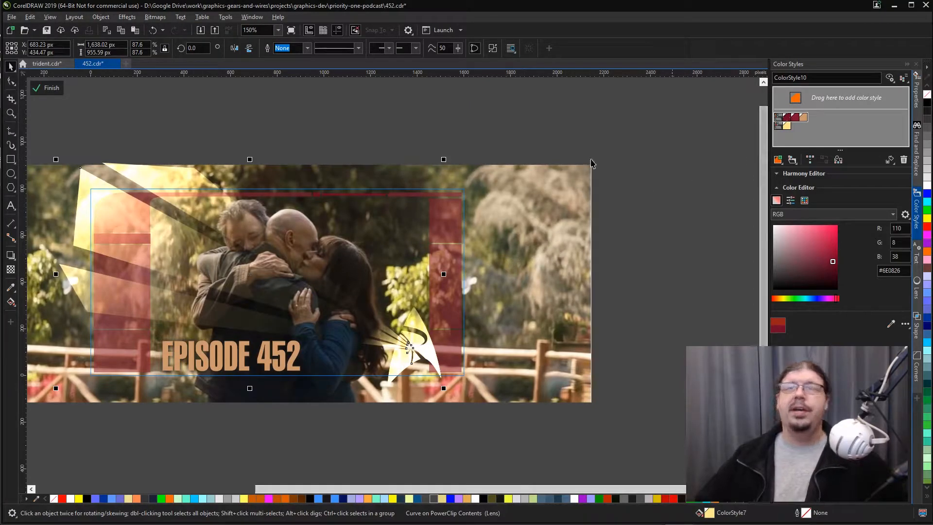
pyautogui.click(927, 185)
# - Adjust the white copy's linear transparency by removing the node nearest the far end of the rays and making that end fully transparent
pyautogui.click(10, 269)
pyautogui.moveTo(427, 355); pyautogui.dragTo(407, 344)
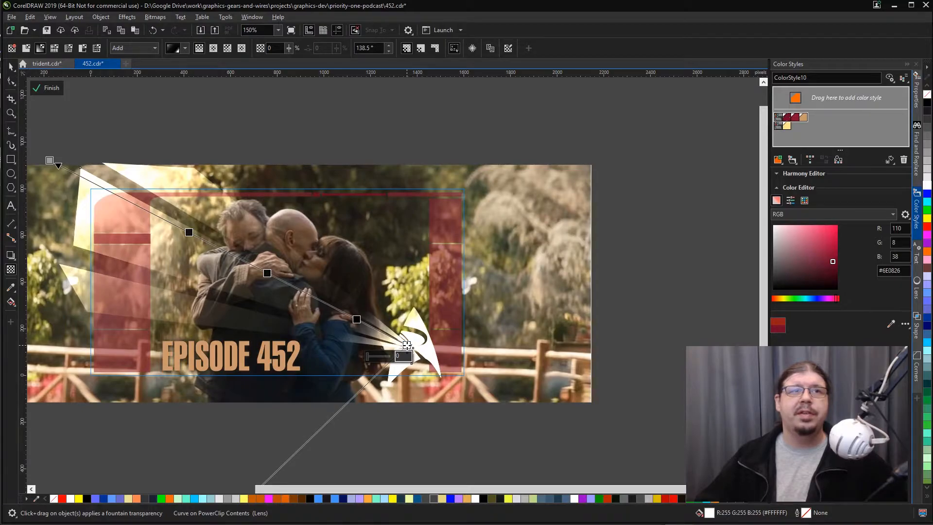
pyautogui.click(189, 232)
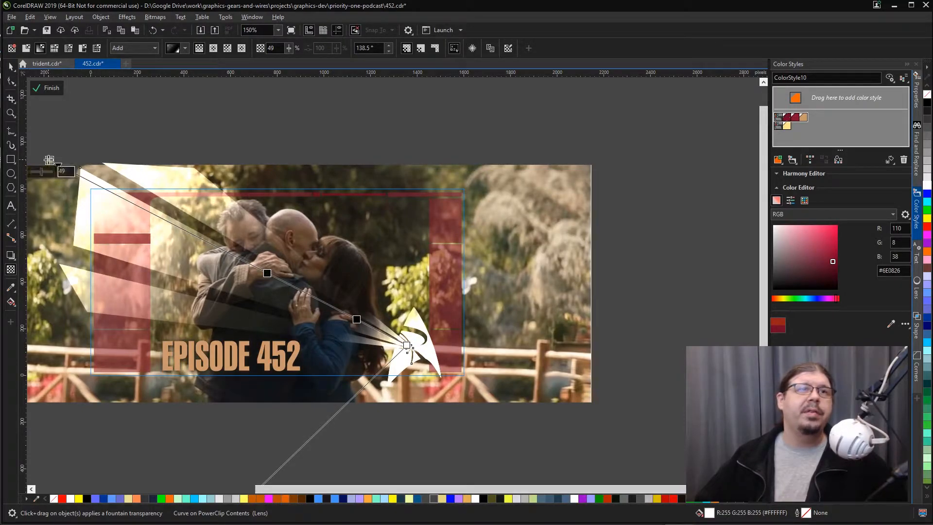
pyautogui.moveTo(49, 160)
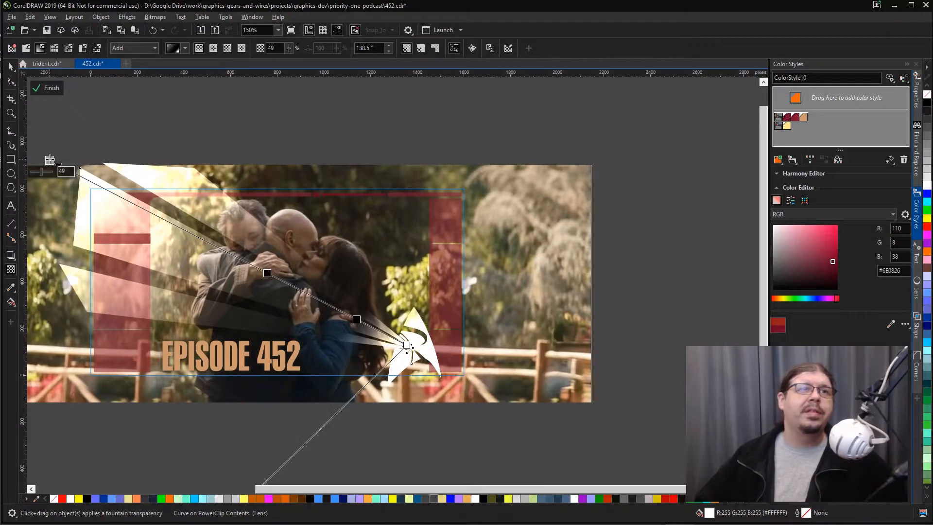
pyautogui.moveTo(41, 173); pyautogui.dragTo(54, 172)
pyautogui.click(11, 68)
pyautogui.press('space')
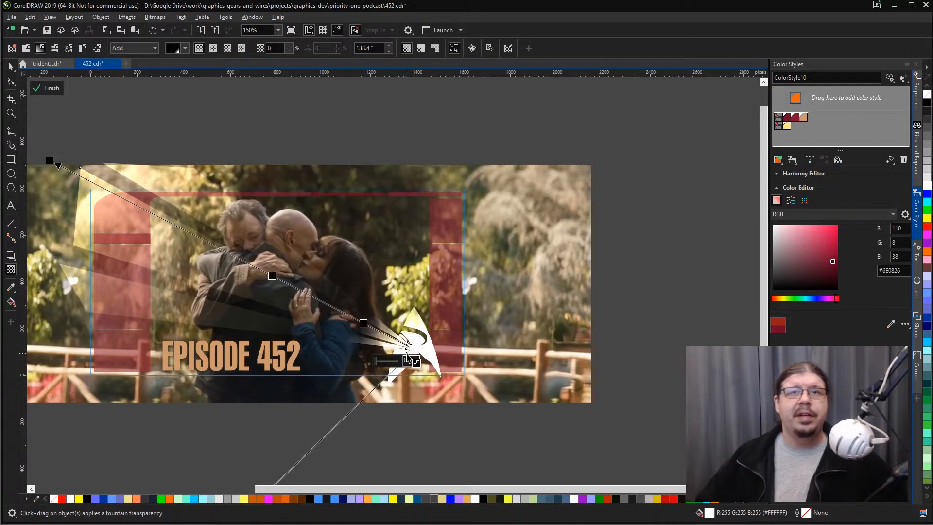
# - Move the white copy's emblem-end transparency node up toward the top of the delta and set it to 60
pyautogui.scroll(2, 414, 348)
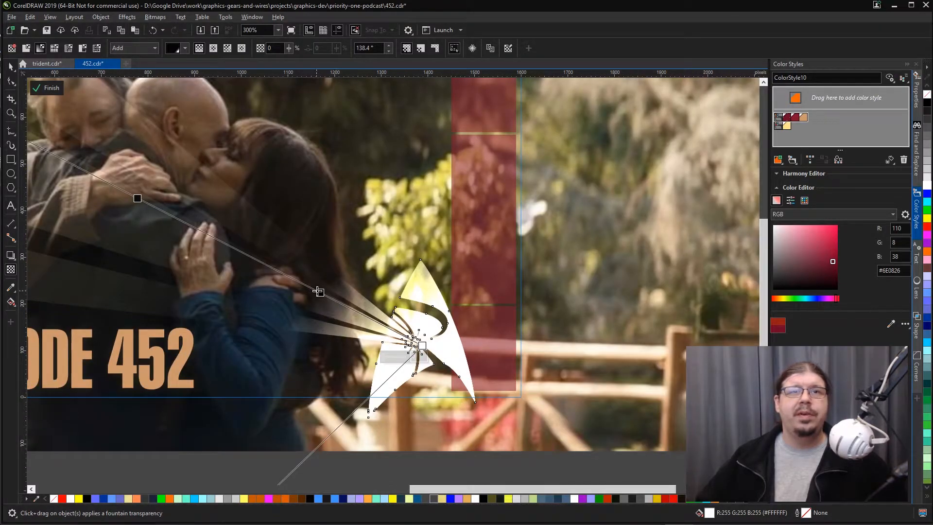
pyautogui.click(320, 293)
pyautogui.click(422, 346)
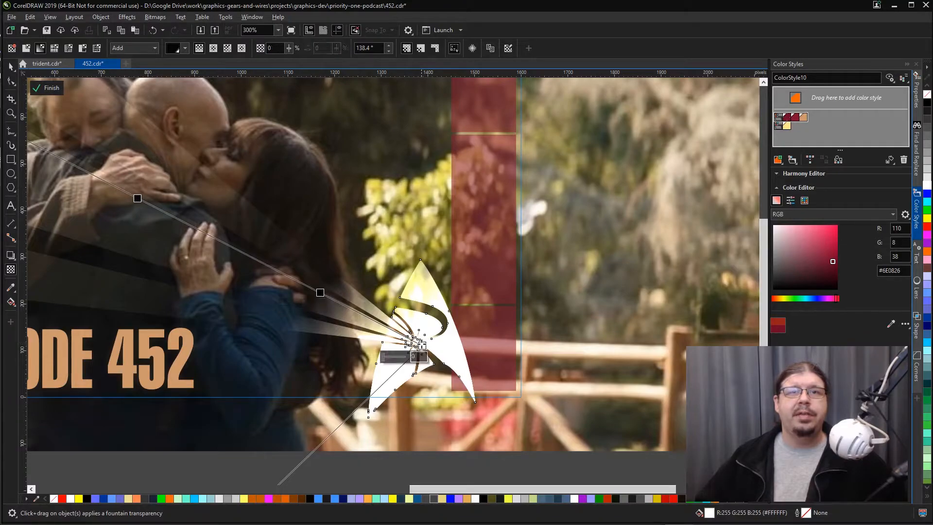
pyautogui.moveTo(394, 358); pyautogui.dragTo(385, 329)
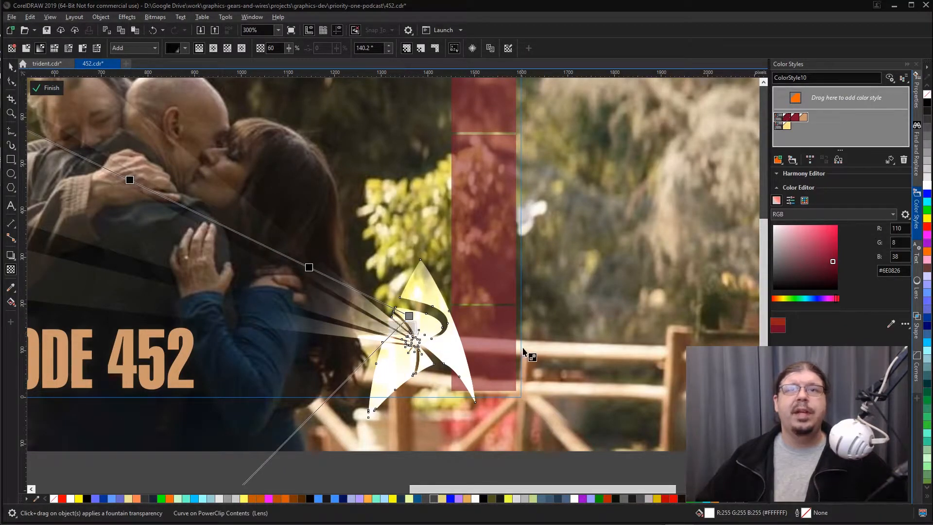
pyautogui.scroll(-2, 525, 353)
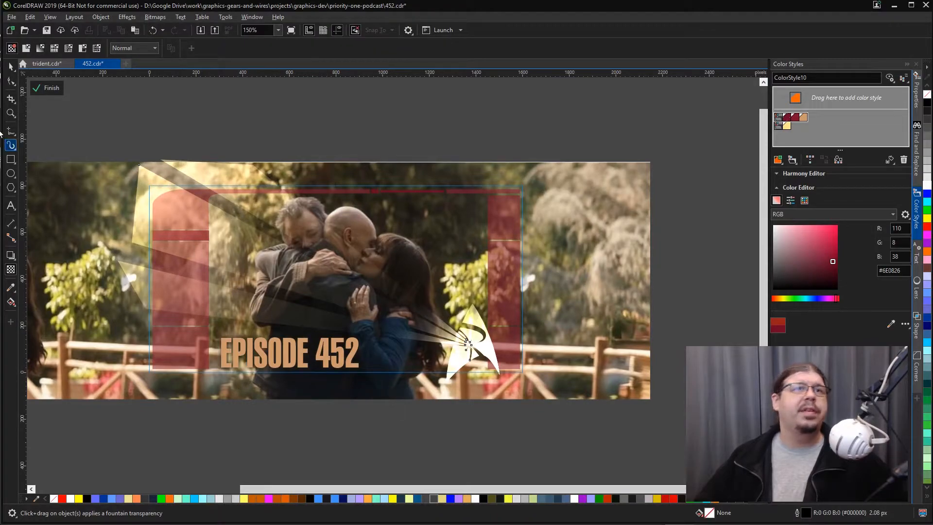
pyautogui.click(11, 66)
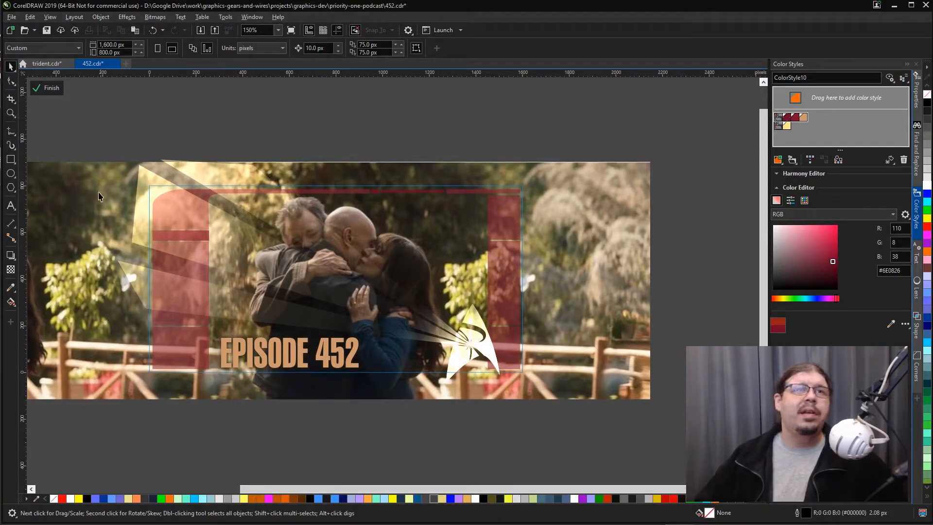
# - Try nudging both background photo pieces vertically together
pyautogui.click(272, 226)
pyautogui.keyDown('shift'); pyautogui.click(572, 233); pyautogui.keyUp('shift')
pyautogui.press('Down')
pyautogui.press('Down')
pyautogui.press('Down')
pyautogui.press('Up')
pyautogui.press('Up')
pyautogui.press('Up')
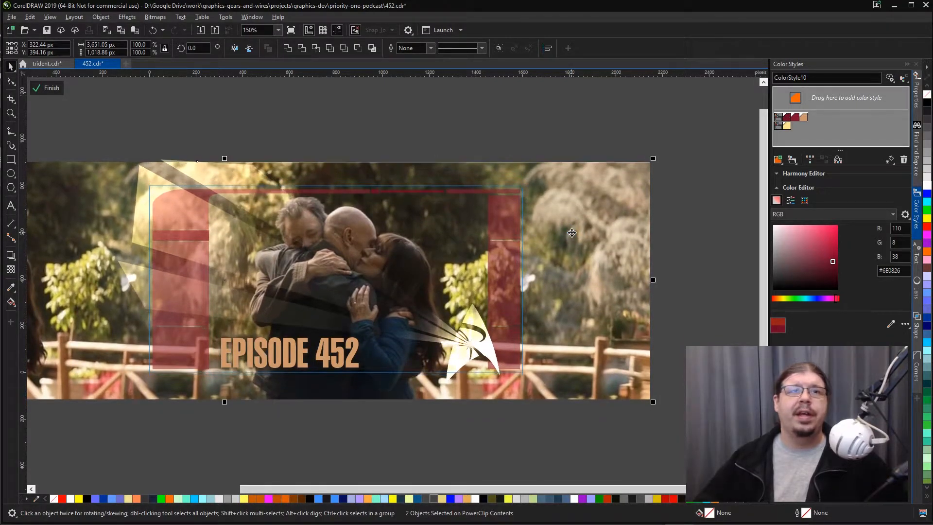
# - Draw a rectangle about 925 by 806 px over the right part of the banner, behind the title and frame, and fill it black
pyautogui.click(12, 159)
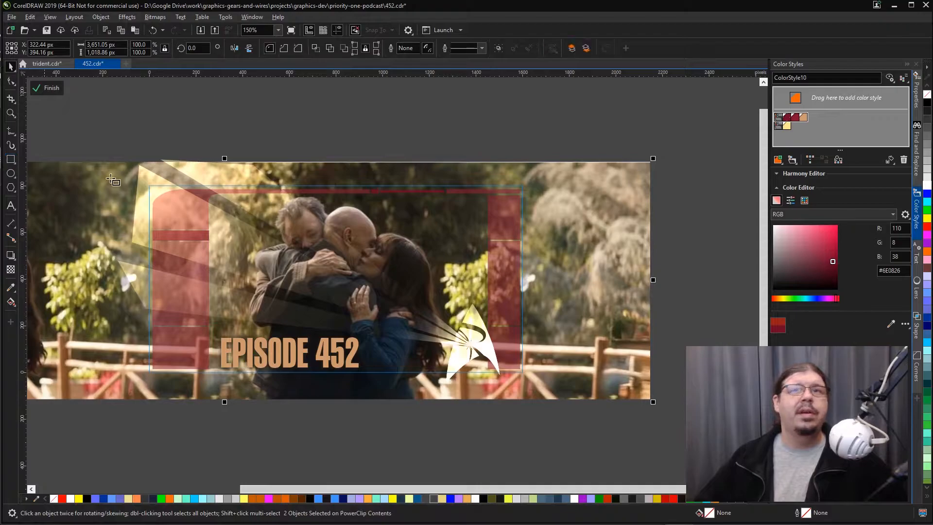
pyautogui.moveTo(523, 184); pyautogui.dragTo(302, 376)
pyautogui.press('space')
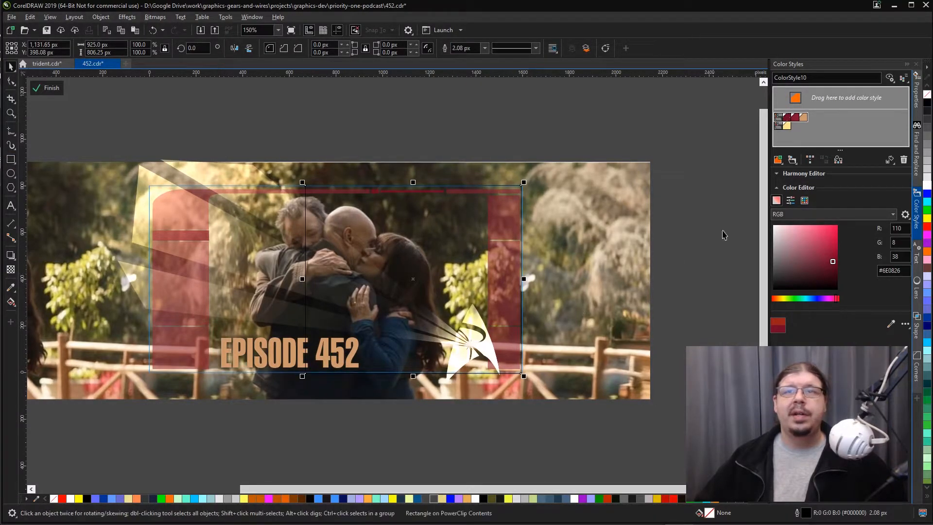
pyautogui.click(927, 103)
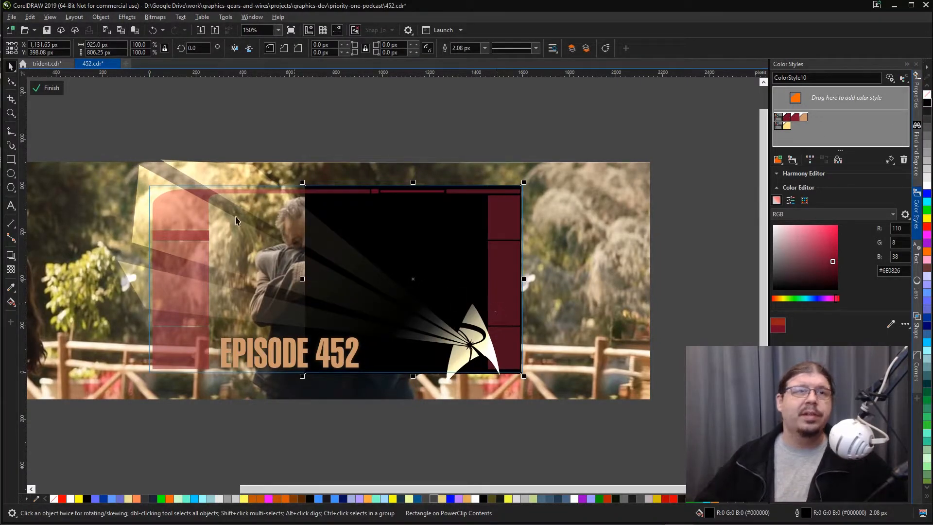
# - Apply a linear transparency at about 132.5° to the black rectangle, fading it diagonally from the lower-right corner behind the delta emblem
pyautogui.click(11, 270)
pyautogui.moveTo(412, 337); pyautogui.dragTo(478, 340)
pyautogui.moveTo(416, 253); pyautogui.dragTo(424, 306)
pyautogui.moveTo(479, 340); pyautogui.dragTo(483, 361)
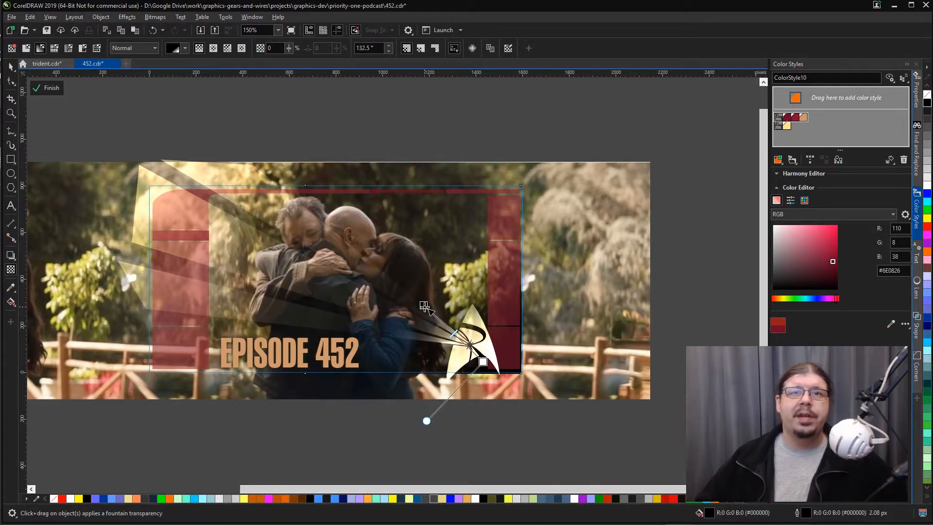
# - Apply the pale yellow color style, ColorStyle7, to the EPISODE 452 title in place of its tan fill
pyautogui.press('space')
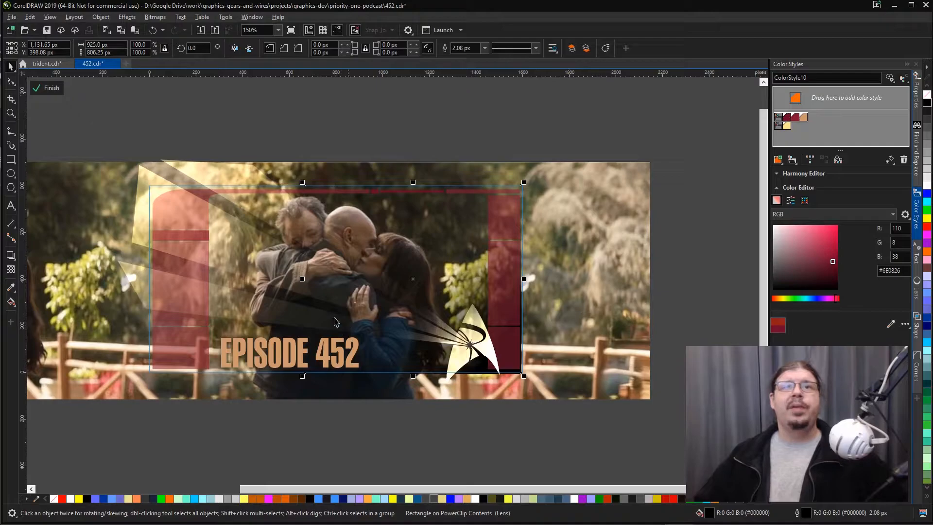
pyautogui.click(433, 419)
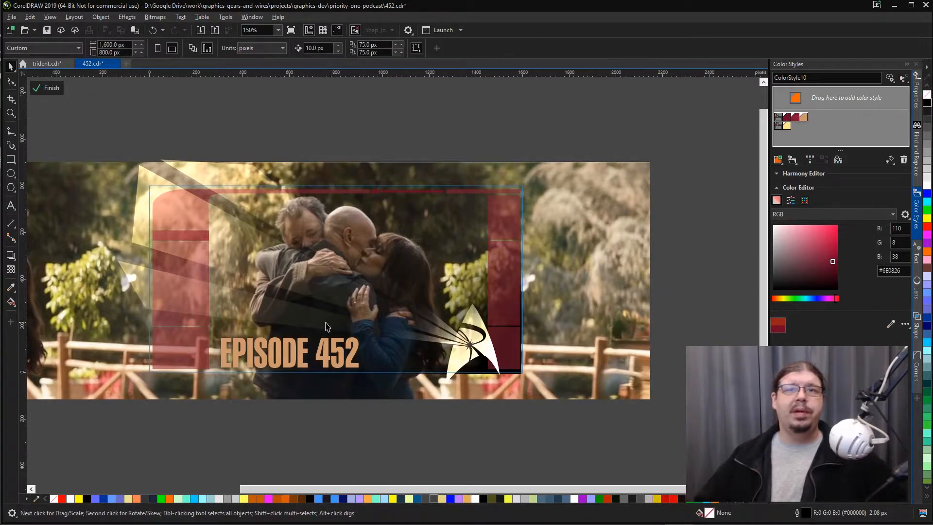
pyautogui.click(321, 357)
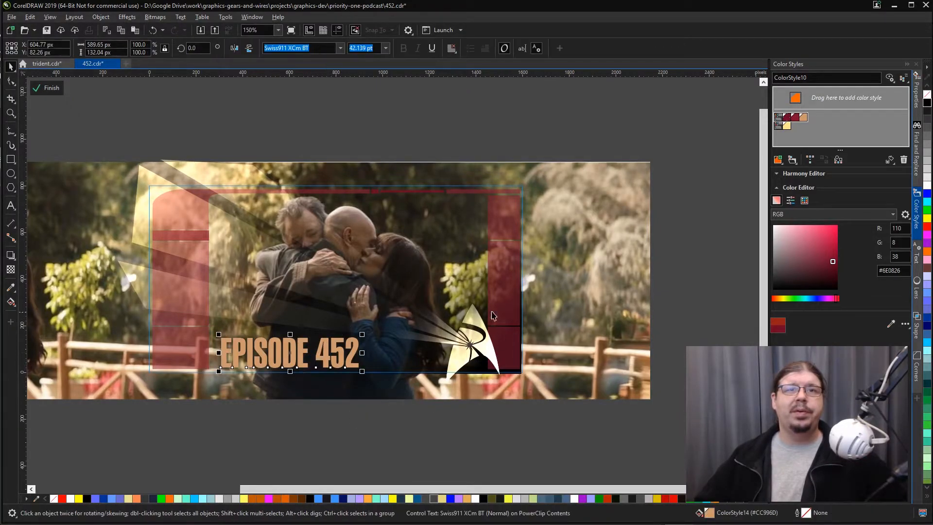
pyautogui.doubleClick(787, 126)
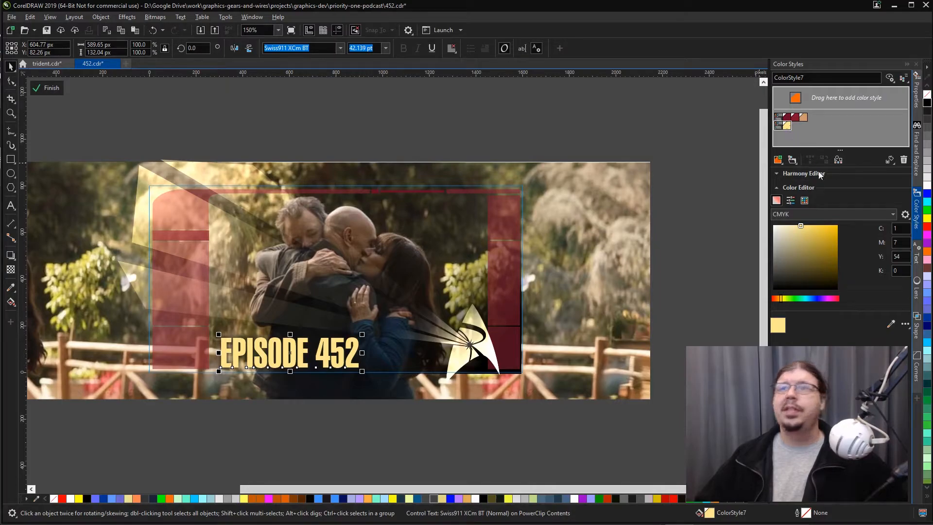
# - Shift the title's color style to a light green, C 20, M 0, Y 42, K 0, and finish editing the PowerClip
pyautogui.moveTo(786, 299); pyautogui.dragTo(786, 299)
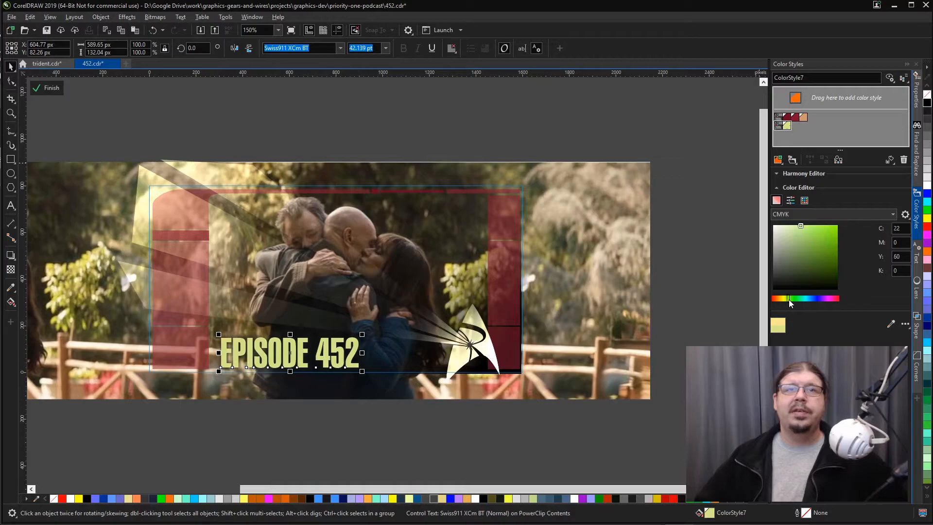
pyautogui.moveTo(797, 250); pyautogui.dragTo(791, 228)
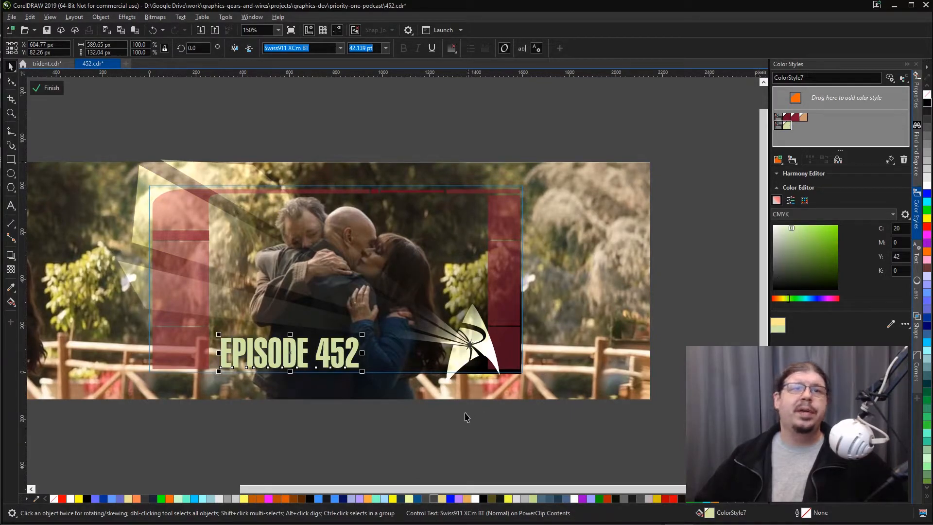
pyautogui.click(496, 418)
pyautogui.keyDown('ctrl'); pyautogui.click(461, 437); pyautogui.keyUp('ctrl')
pyautogui.scroll(-1, 372, 293)
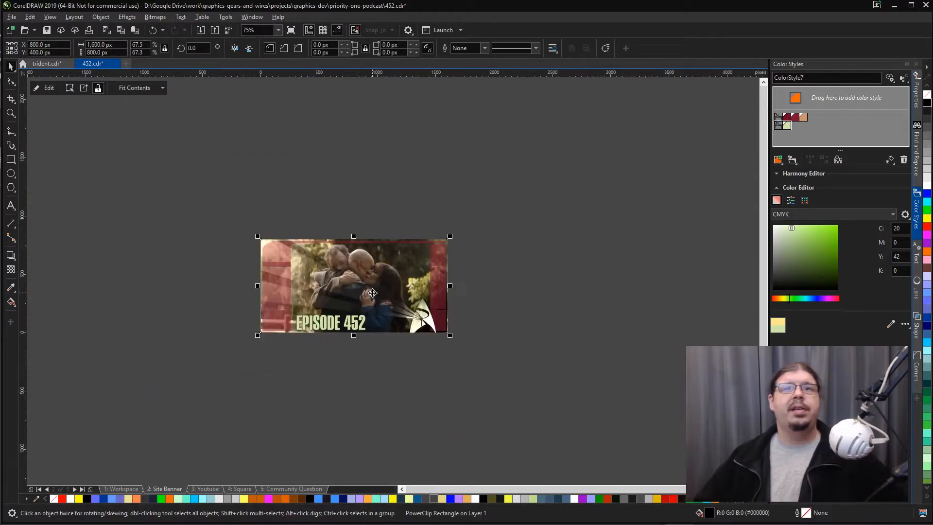
# - Reopen the banner's PowerClip contents and lighten the title's color style to C 9, M 0, Y 24, K 0
pyautogui.press('F4')
pyautogui.keyDown('ctrl'); pyautogui.click(379, 422); pyautogui.keyUp('ctrl')
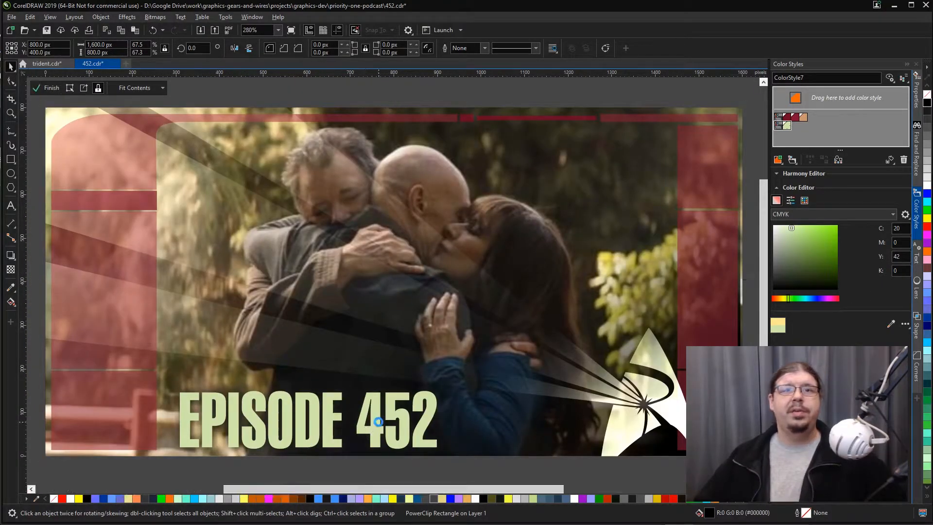
pyautogui.click(374, 419)
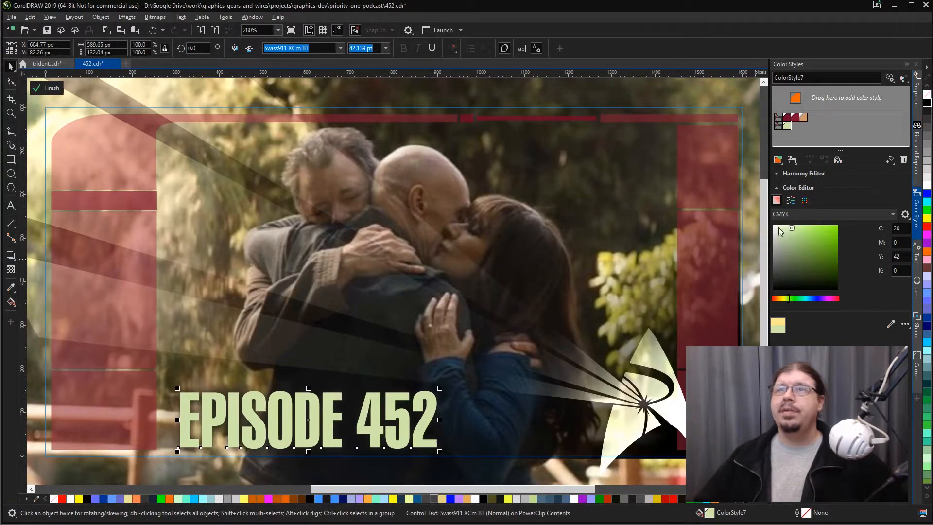
pyautogui.click(779, 228)
pyautogui.moveTo(785, 226); pyautogui.dragTo(784, 226)
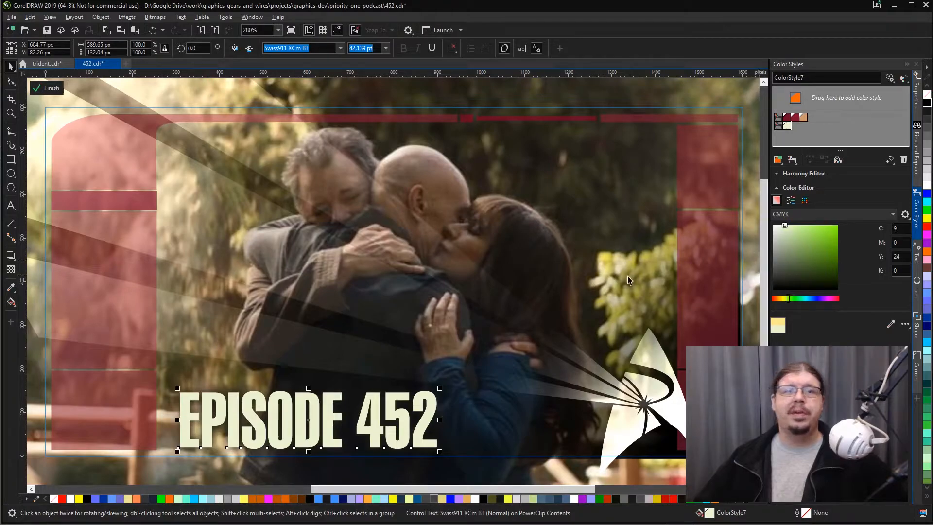
# - Copy the EPISODE 452 title's fill onto the white emblem-and-rays curve and finish editing the PowerClip
pyautogui.moveTo(677, 410); pyautogui.dragTo(680, 362)
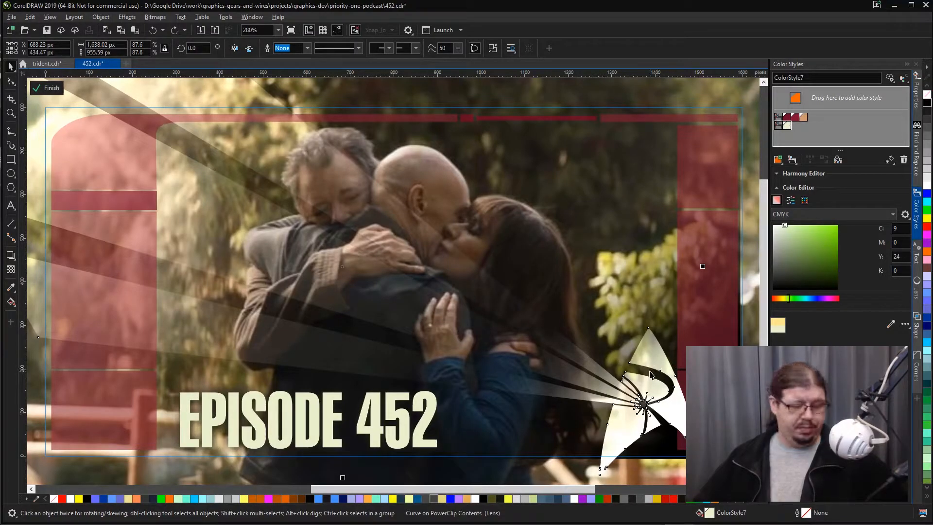
pyautogui.press('Escape')
pyautogui.click(671, 414)
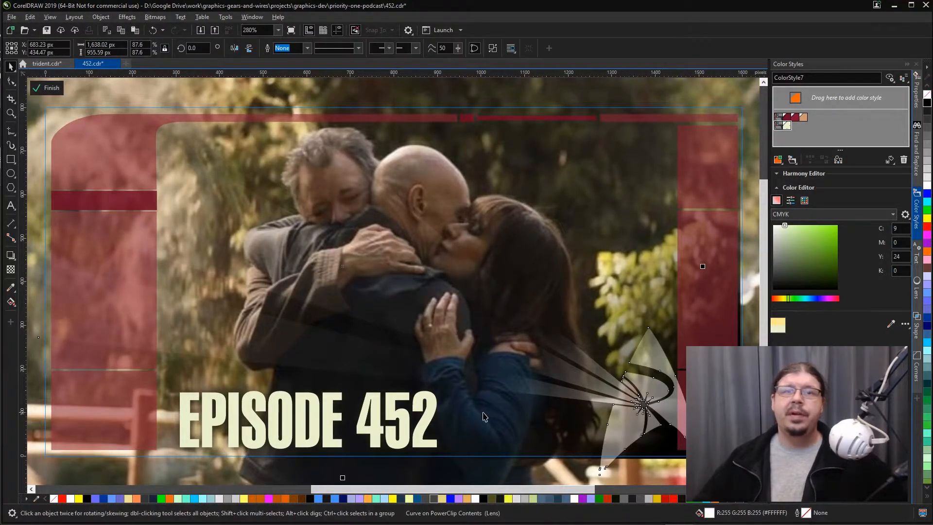
pyautogui.moveTo(429, 423); pyautogui.dragTo(621, 434)
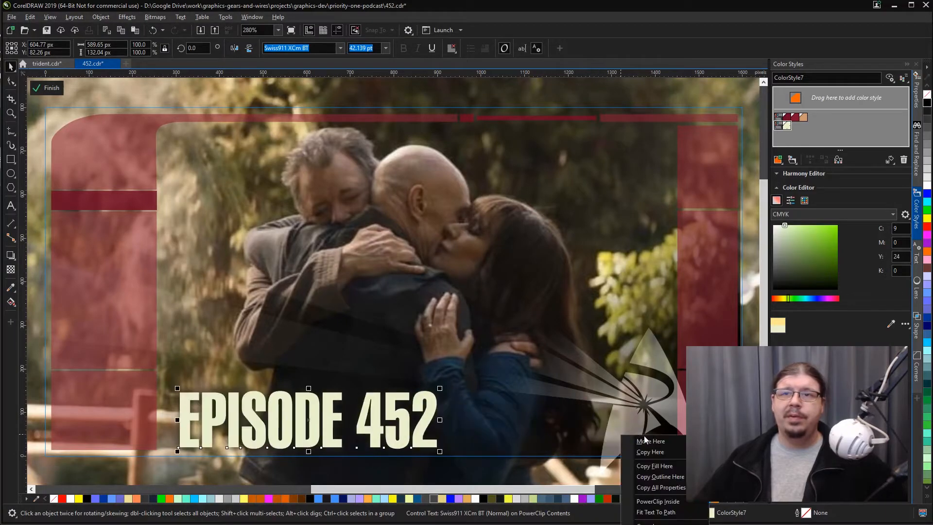
pyautogui.click(654, 466)
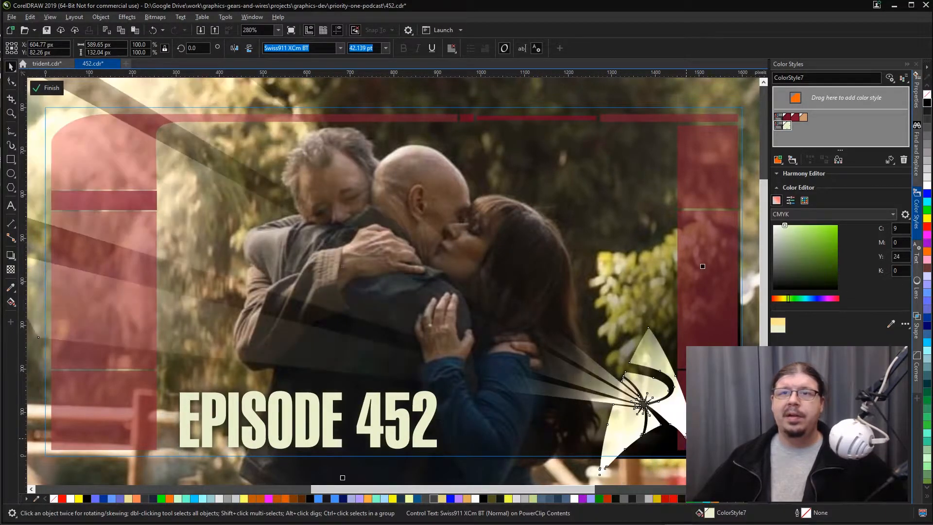
pyautogui.press('F4')
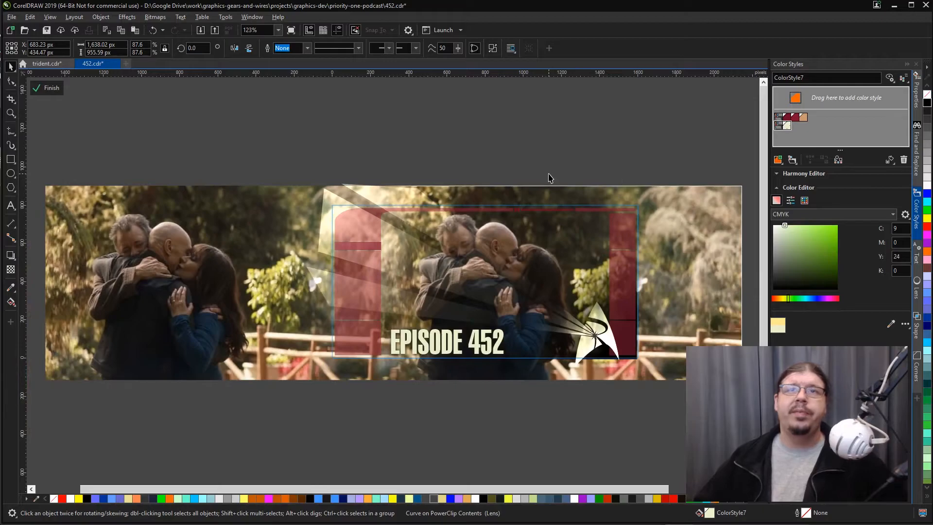
pyautogui.click(549, 178)
pyautogui.keyDown('ctrl'); pyautogui.click(550, 177); pyautogui.keyUp('ctrl')
pyautogui.click(527, 171)
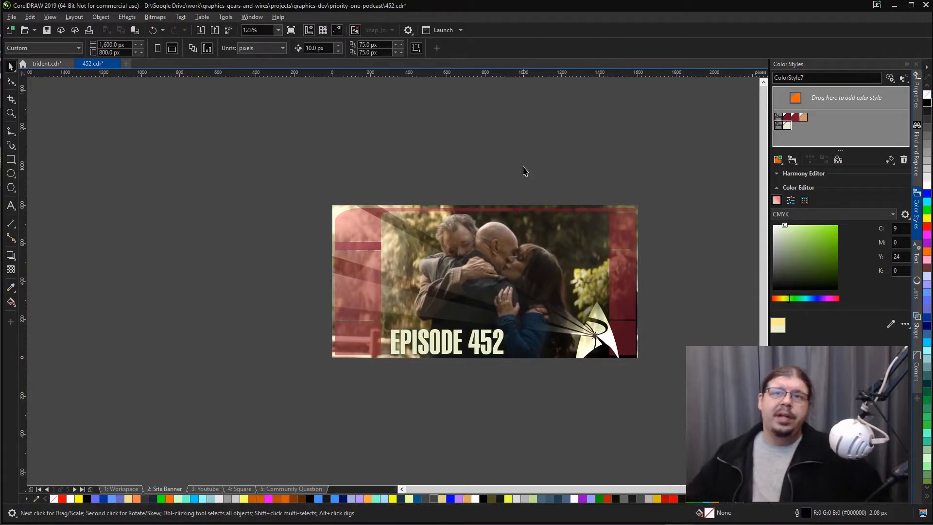
# - Reopen the banner's PowerClip contents and select the large emblem-and-rays curve over the photo
pyautogui.click(488, 282)
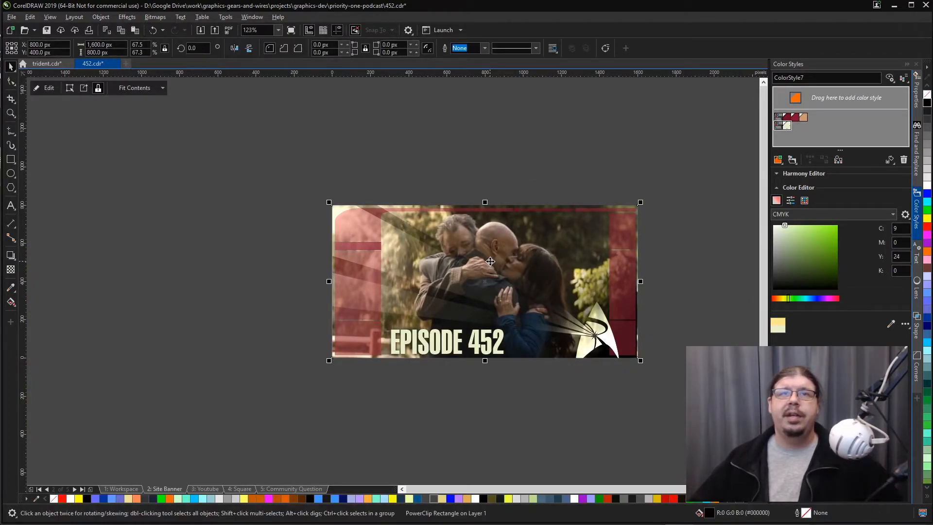
pyautogui.keyDown('ctrl'); pyautogui.click(490, 265); pyautogui.keyUp('ctrl')
pyautogui.scroll(1, 490, 265)
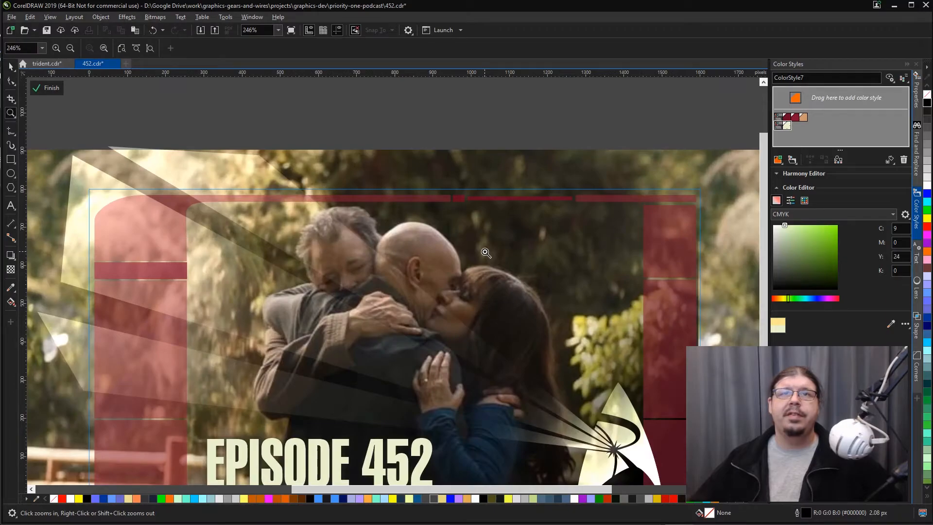
pyautogui.click(420, 305)
pyautogui.moveTo(419, 304); pyautogui.dragTo(468, 268)
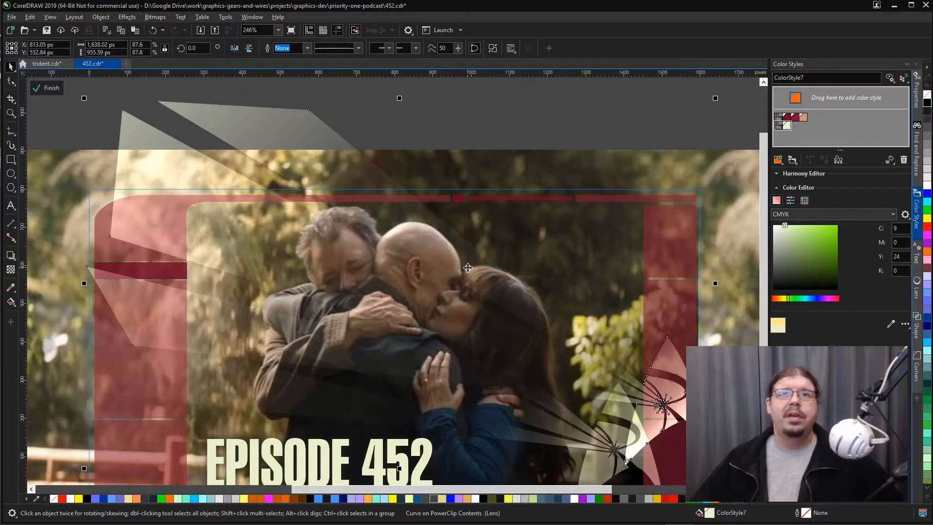
pyautogui.hotkey('ctrl', 'z')
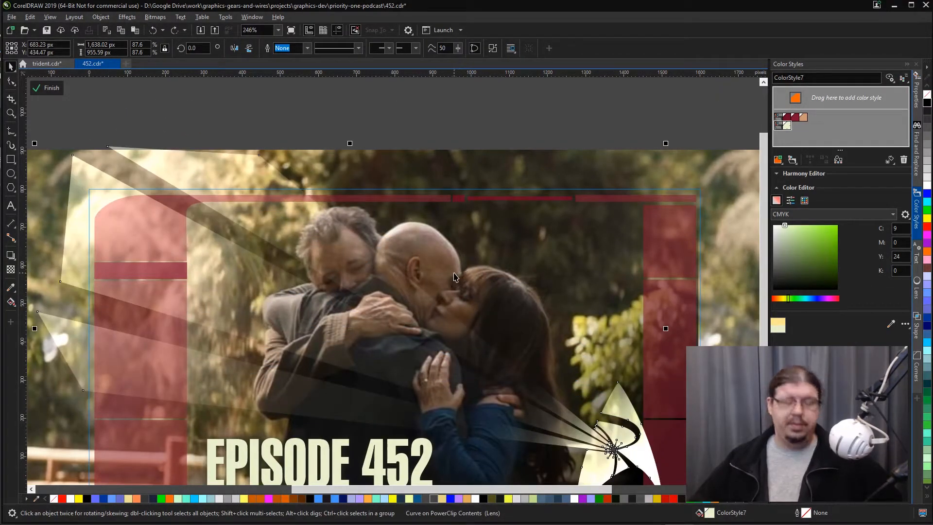
pyautogui.press('Delete')
pyautogui.hotkey('ctrl', 'z')
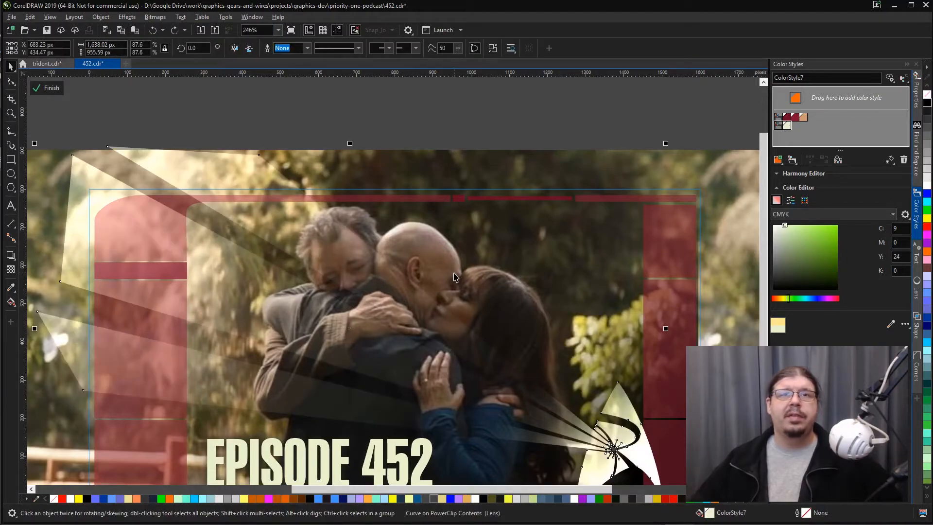
# - Set the emblem-and-rays curve's transparency nodes at positions 39 and 61 to 100
pyautogui.click(10, 269)
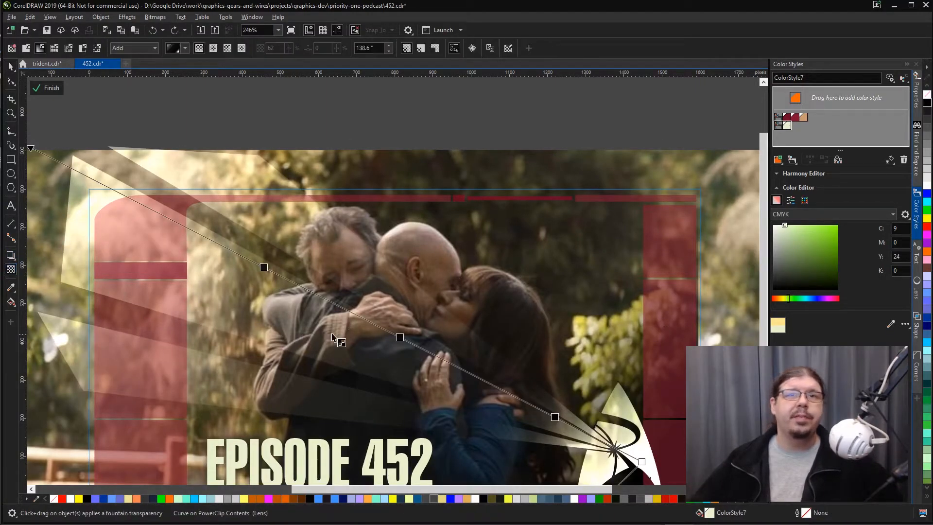
pyautogui.click(397, 337)
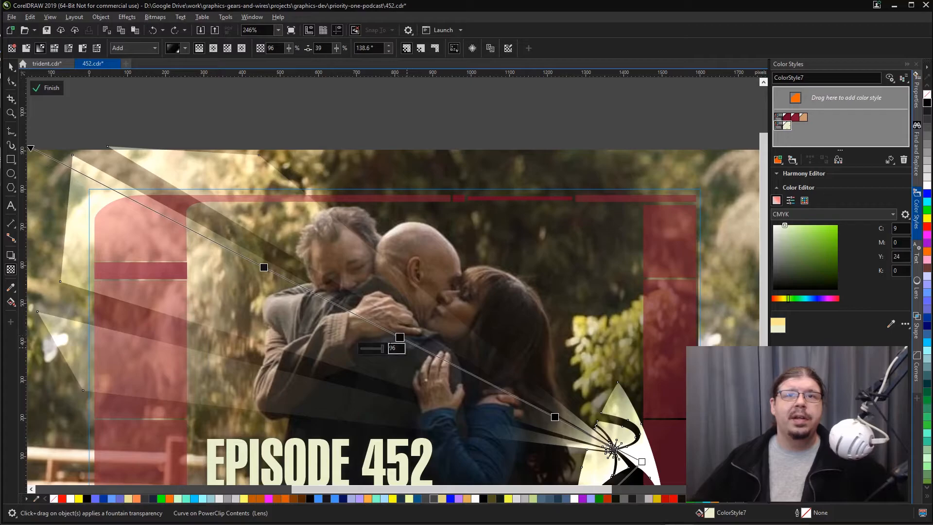
pyautogui.moveTo(384, 349); pyautogui.dragTo(432, 354)
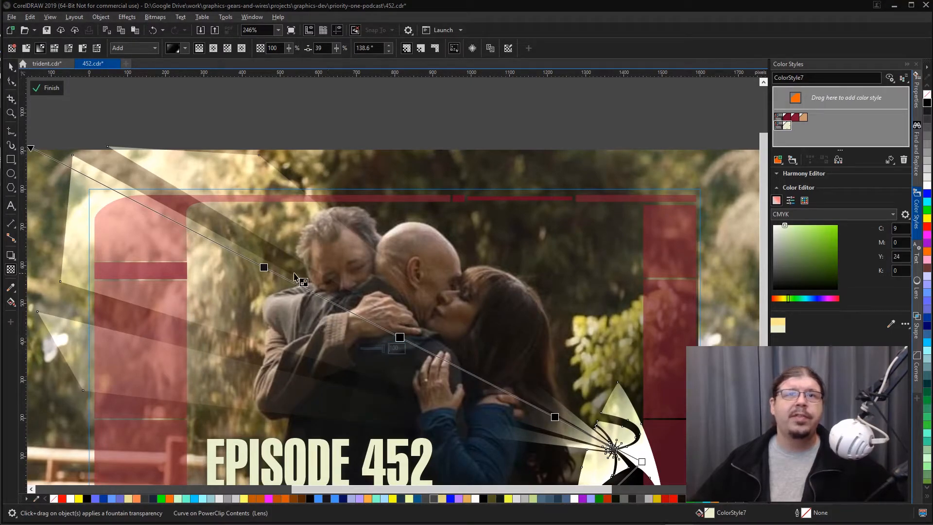
pyautogui.doubleClick(265, 268)
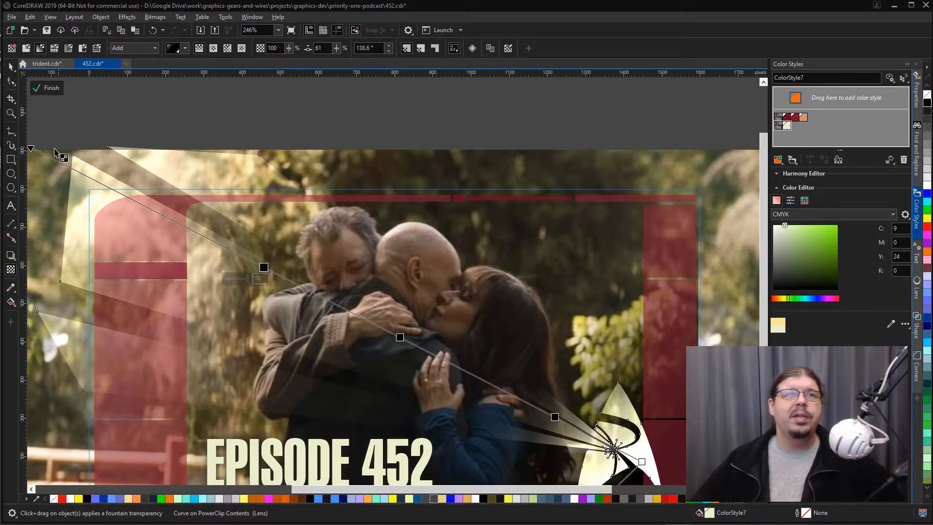
# - Move the rays' middle transparency node closer to the emblem, to position 30, and finish editing the PowerClip
pyautogui.click(11, 67)
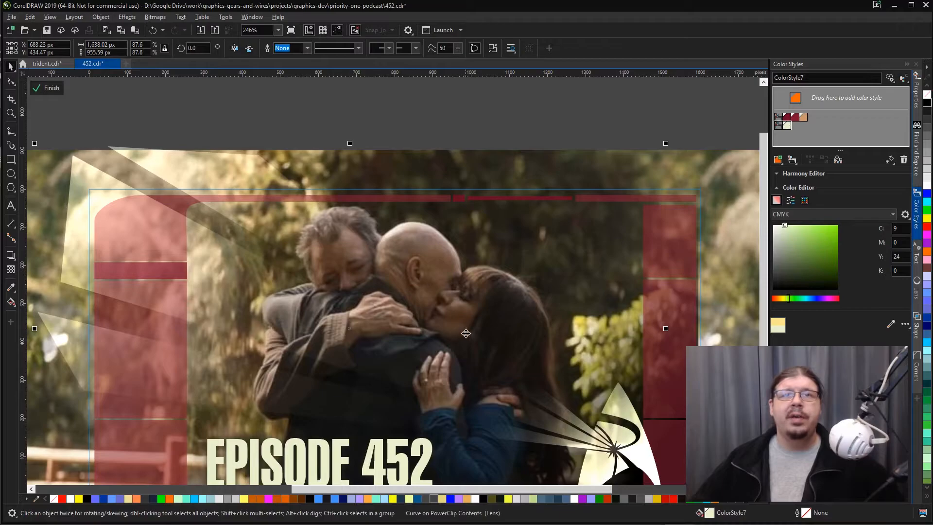
pyautogui.press('space')
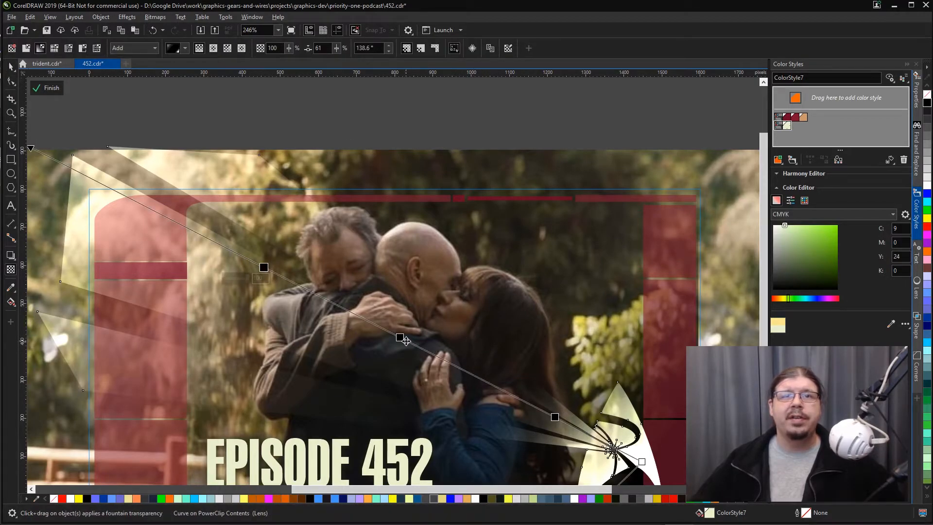
pyautogui.moveTo(460, 365); pyautogui.dragTo(473, 371)
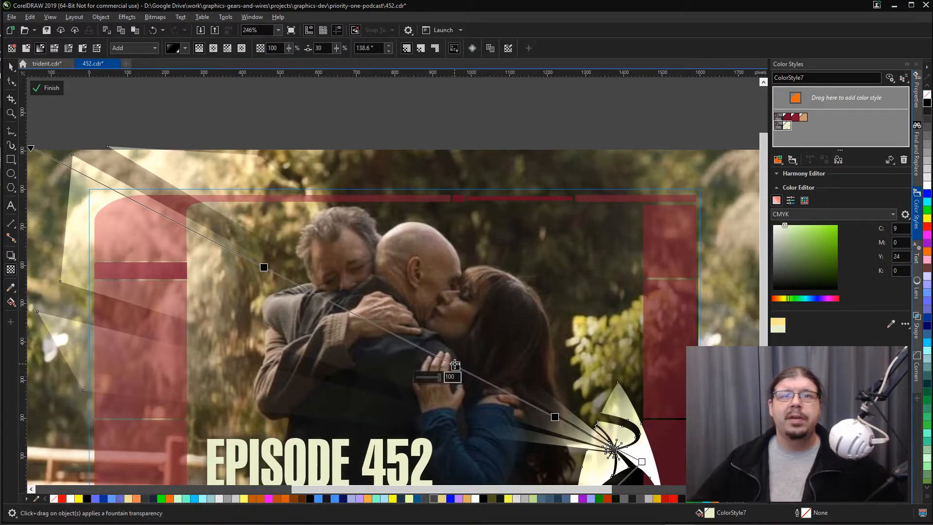
pyautogui.press('space')
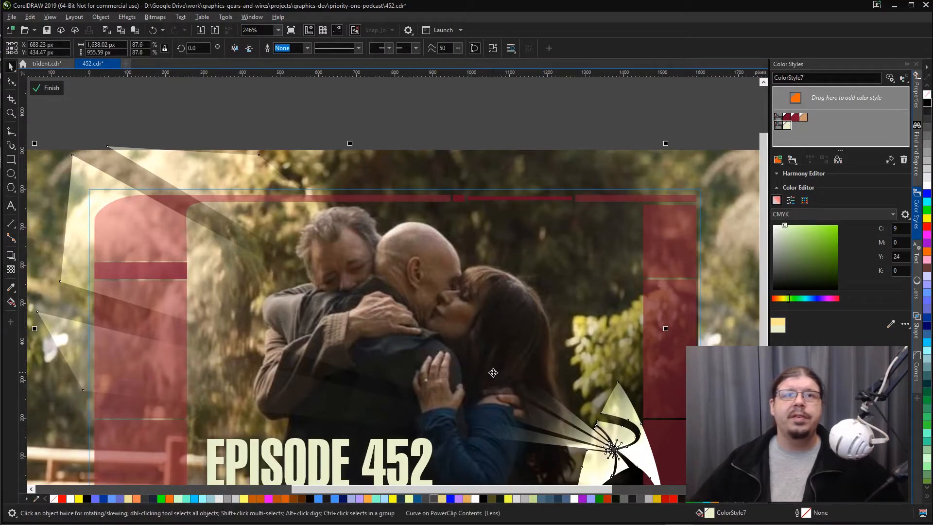
pyautogui.scroll(-2, 498, 292)
pyautogui.click(484, 181)
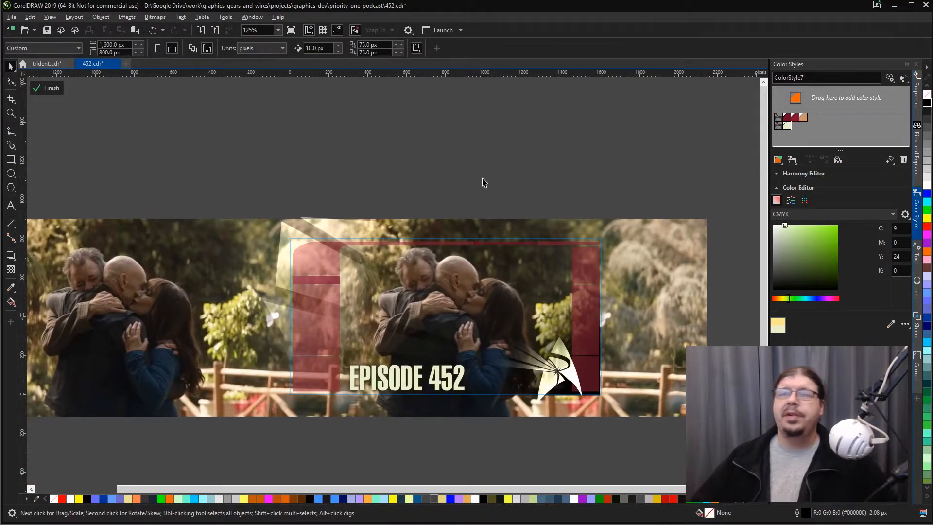
pyautogui.hotkey('shift', 'F4')
pyautogui.hotkey('shift', 'F2')
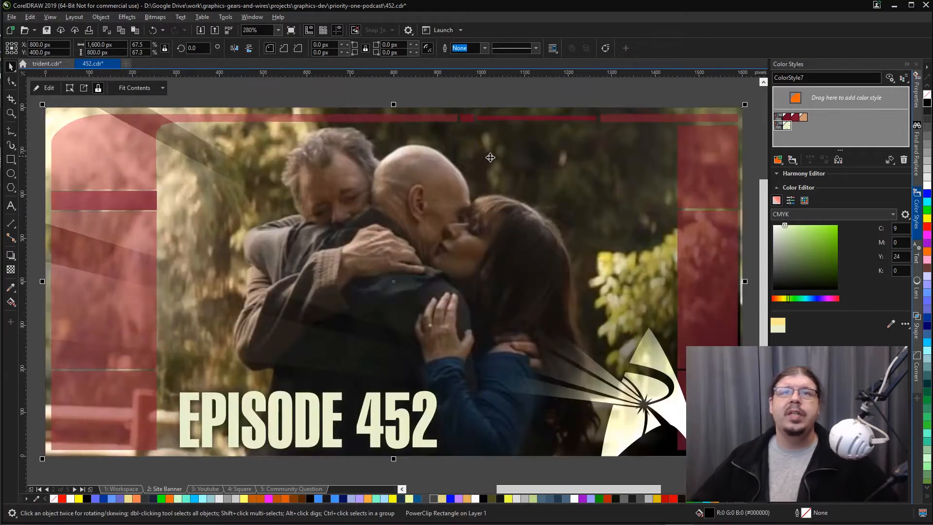
pyautogui.scroll(-2, 572, 129)
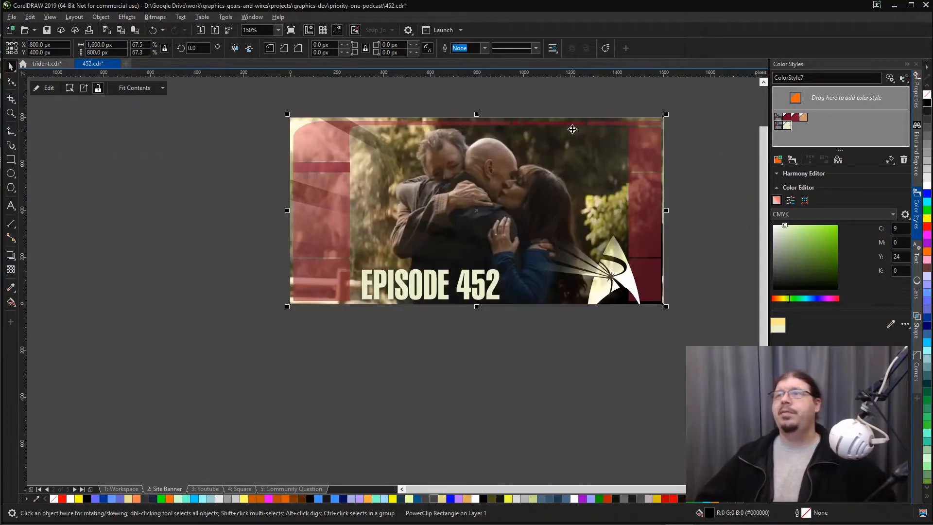
# - Reopen the banner's PowerClip contents and nudge both background photo pieces together about 80 px to the left
pyautogui.doubleClick(581, 188)
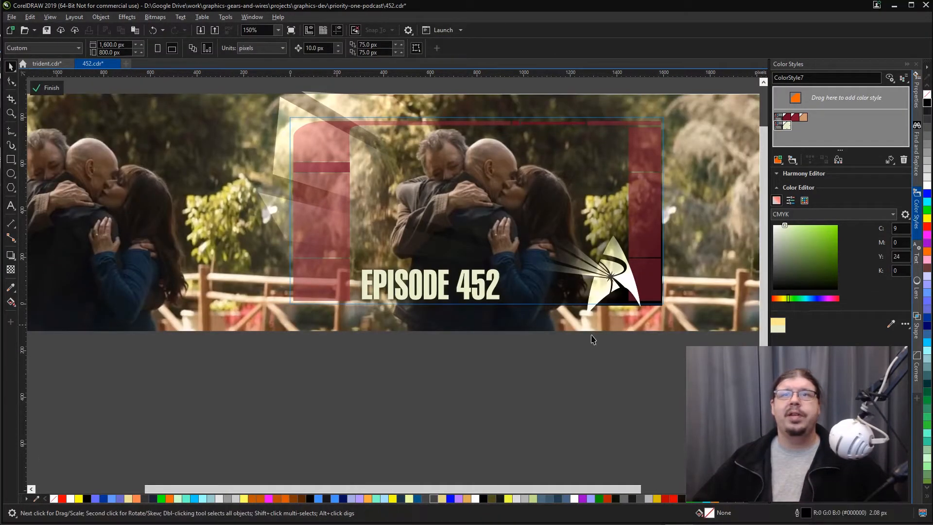
pyautogui.moveTo(185, 351); pyautogui.dragTo(435, 327)
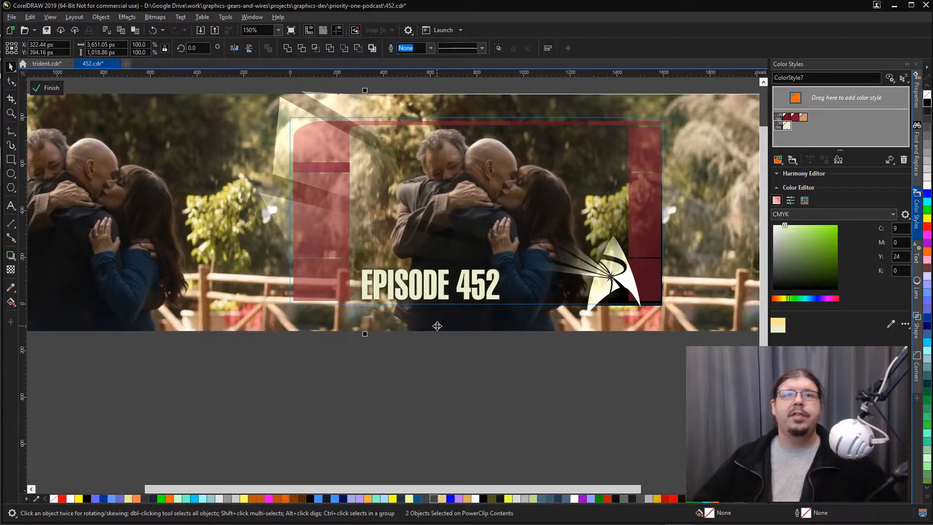
pyautogui.press('Left')
pyautogui.press('Left')
pyautogui.press('Left')
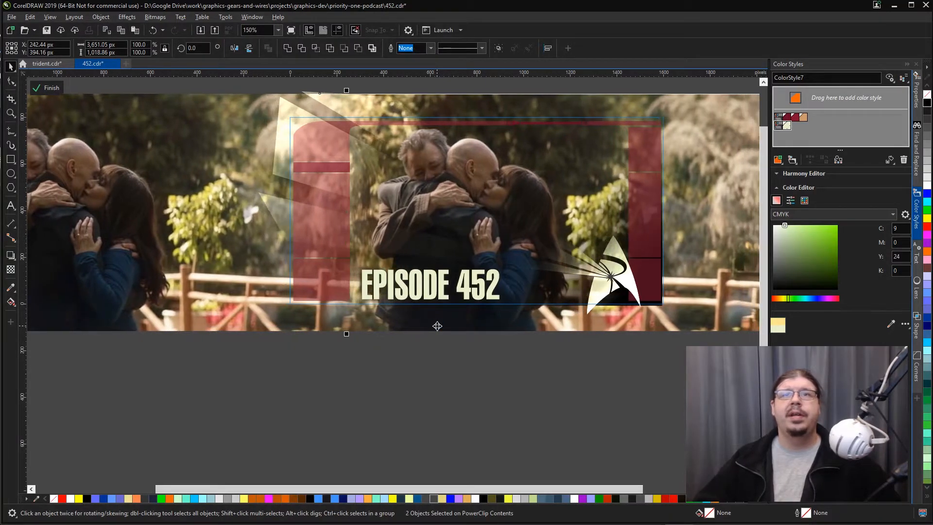
# - Nudge both background photo pieces together about 26 px to the right and finish editing the banner's PowerClip
pyautogui.press('Right')
pyautogui.press('Right')
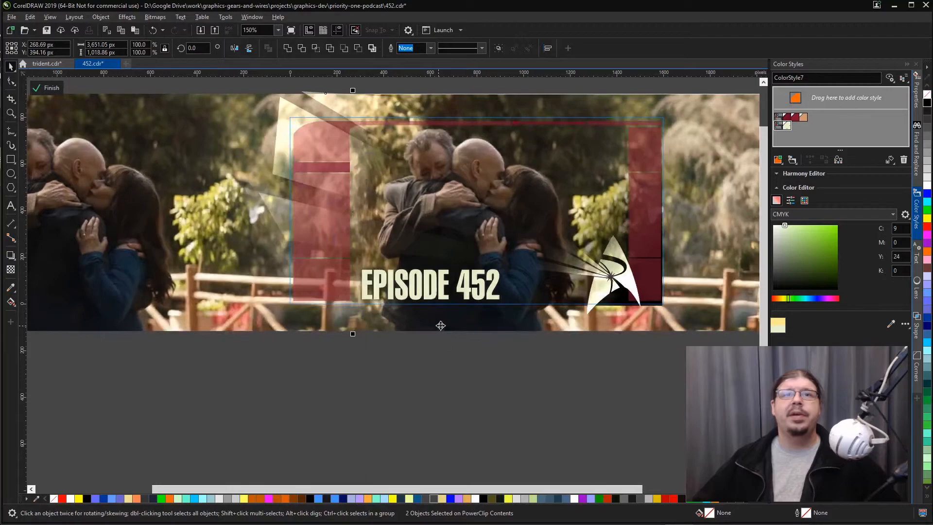
pyautogui.keyDown('ctrl'); pyautogui.click(439, 353); pyautogui.keyUp('ctrl')
pyautogui.press('F4')
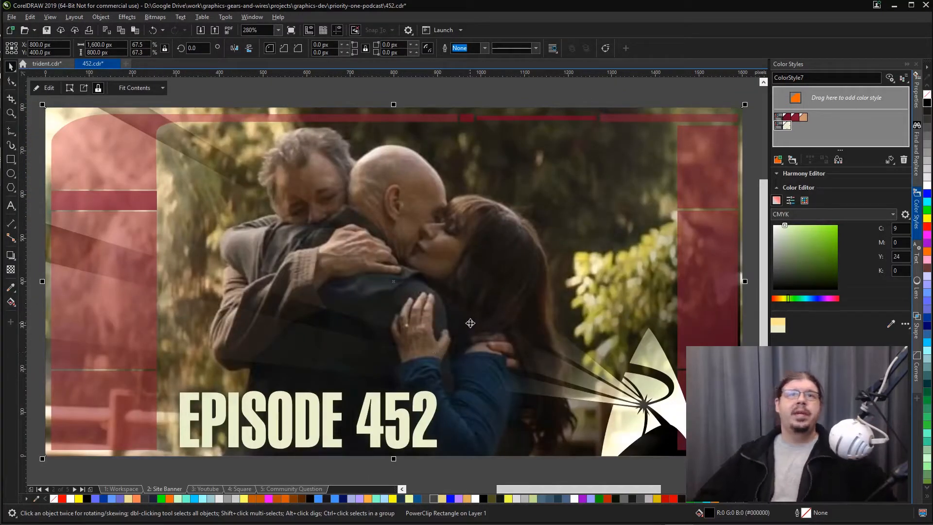
pyautogui.scroll(-2, 440, 353)
pyautogui.click(565, 169)
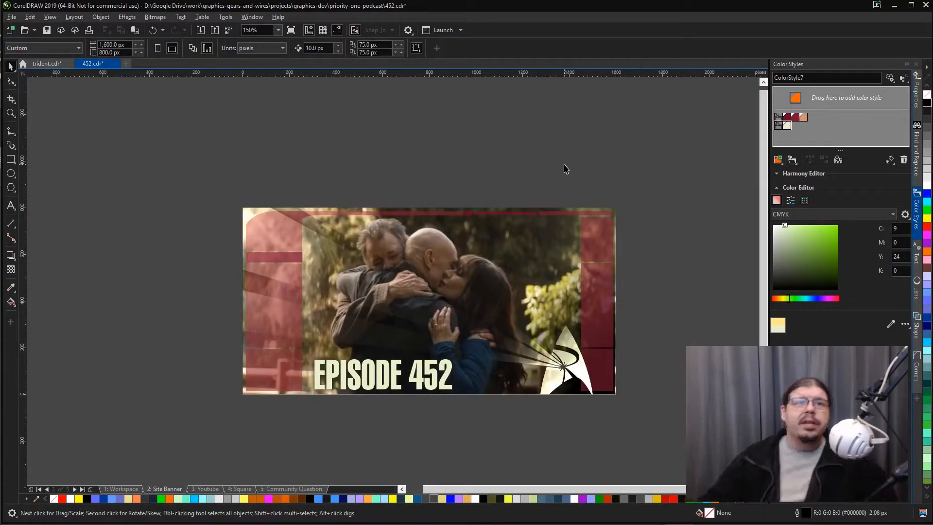
# - Reopen the Site Banner's PowerClip contents, copy both background photo pieces and finish editing
pyautogui.click(552, 261)
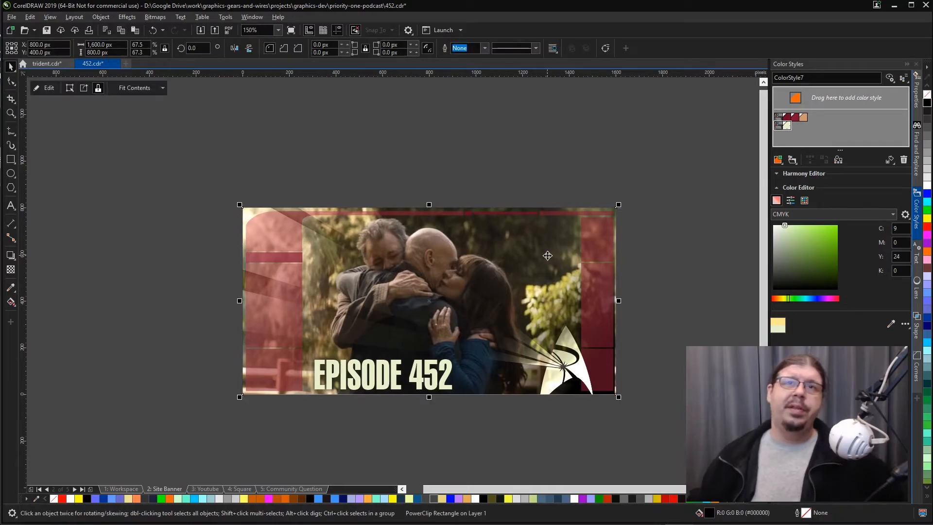
pyautogui.keyDown('ctrl'); pyautogui.click(549, 260); pyautogui.keyUp('ctrl')
pyautogui.moveTo(681, 155); pyautogui.dragTo(725, 273)
pyautogui.keyDown('shift'); pyautogui.click(179, 211); pyautogui.keyUp('shift')
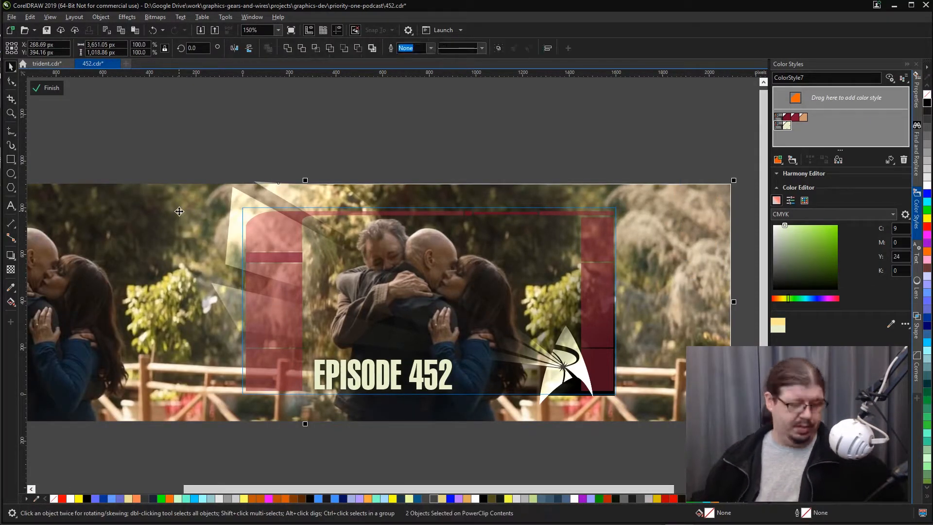
pyautogui.keyDown('ctrl'); pyautogui.click(208, 145); pyautogui.keyUp('ctrl')
# - Replace the old background image in the YouTube page's PowerClip with the copied photo pieces, behind the title and emblem
pyautogui.press('pagedown')
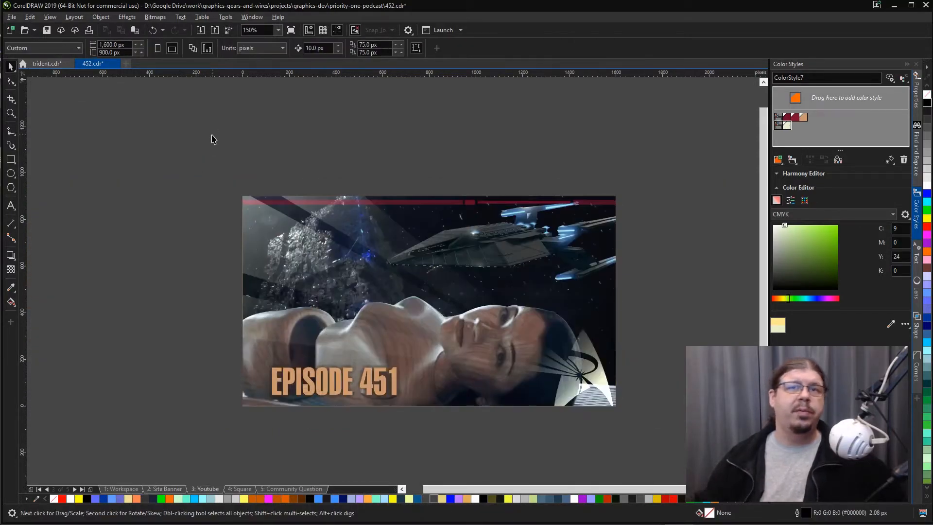
pyautogui.click(422, 243)
pyautogui.keyDown('ctrl'); pyautogui.click(422, 243); pyautogui.keyUp('ctrl')
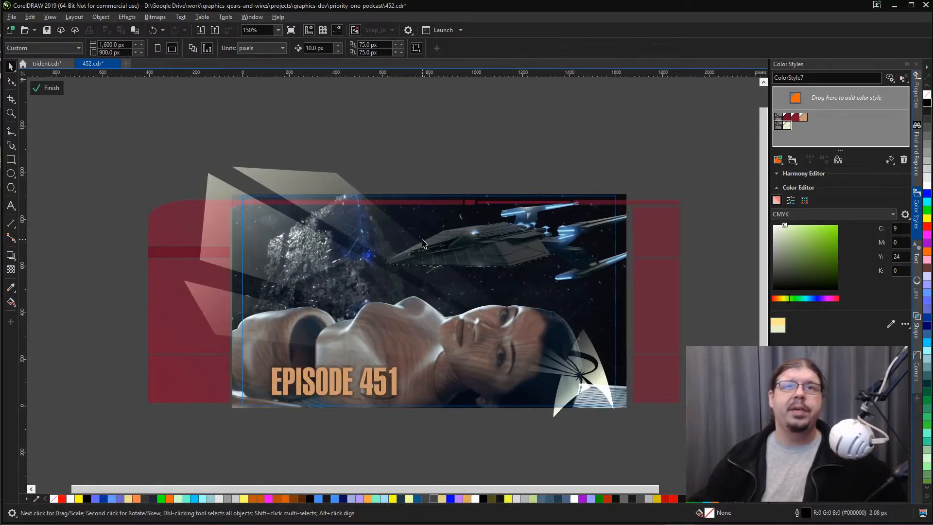
pyautogui.keyDown('ctrl'); pyautogui.click(437, 225); pyautogui.keyUp('ctrl')
pyautogui.keyDown('ctrl'); pyautogui.click(437, 225); pyautogui.keyUp('ctrl')
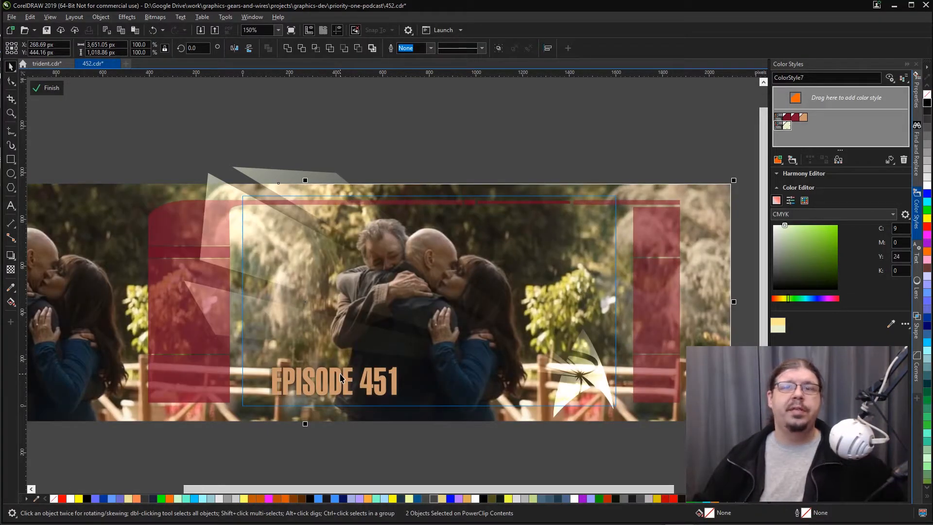
pyautogui.click(346, 442)
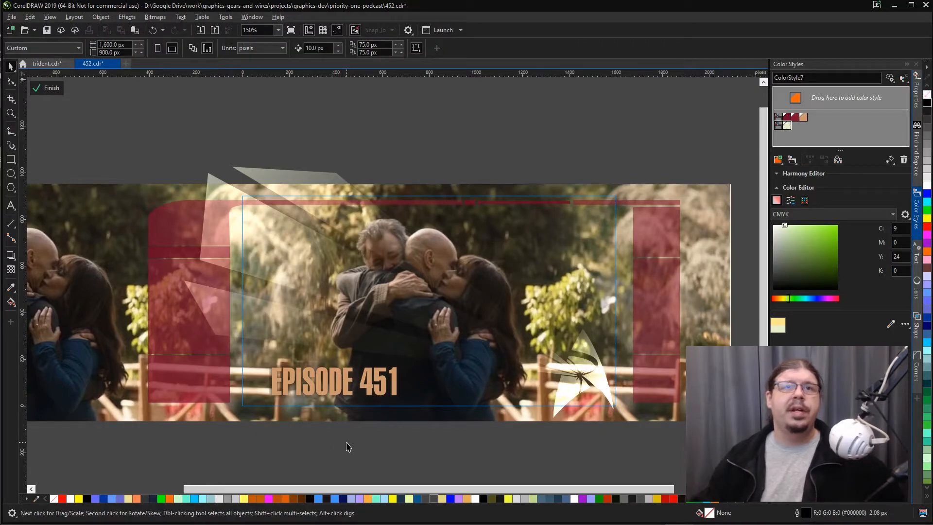
pyautogui.keyDown('ctrl'); pyautogui.click(346, 446); pyautogui.keyUp('ctrl')
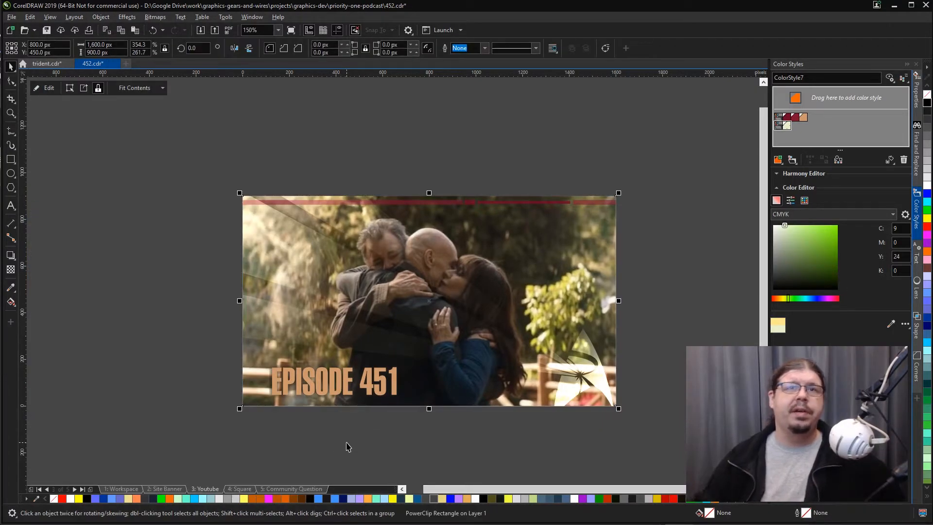
pyautogui.click(347, 446)
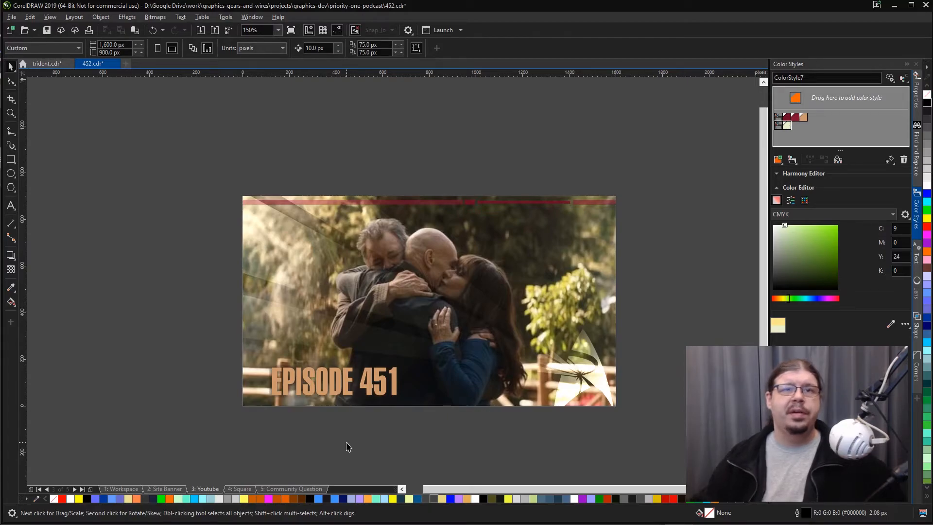
# - Copy the emblem with its rays and the EPISODE 452 title from the Site Banner's PowerClip contents
pyautogui.press('pageup')
pyautogui.keyDown('ctrl'); pyautogui.click(565, 368); pyautogui.keyUp('ctrl')
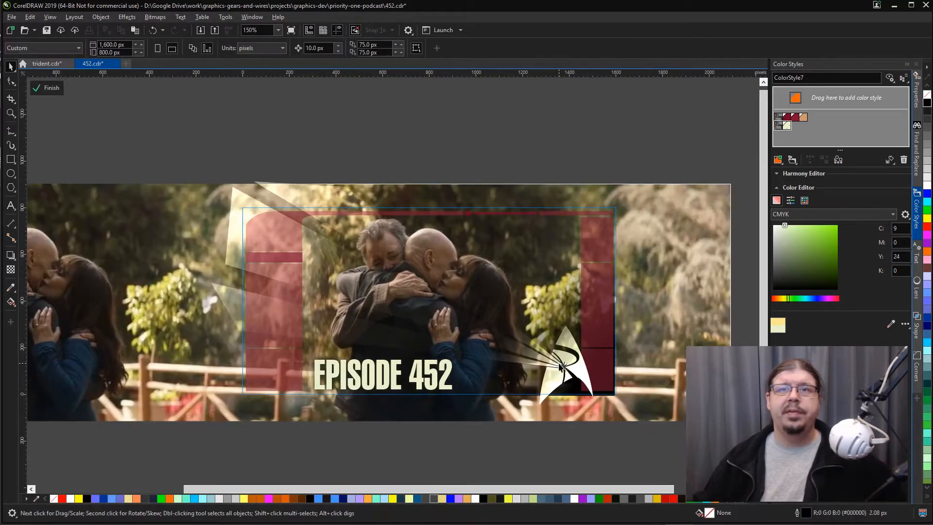
pyautogui.click(545, 410)
pyautogui.keyDown('shift'); pyautogui.click(412, 378); pyautogui.keyUp('shift')
pyautogui.keyDown('shift'); pyautogui.click(412, 376); pyautogui.keyUp('shift')
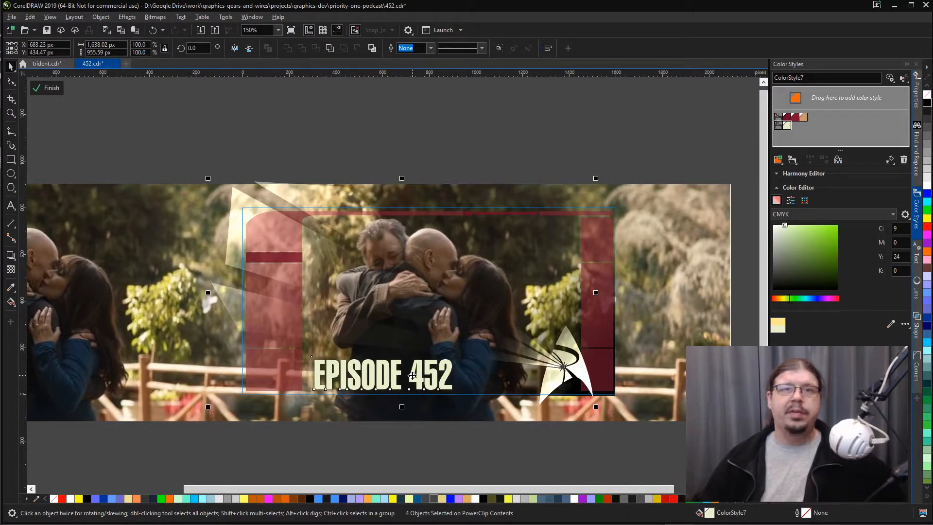
pyautogui.click(389, 437)
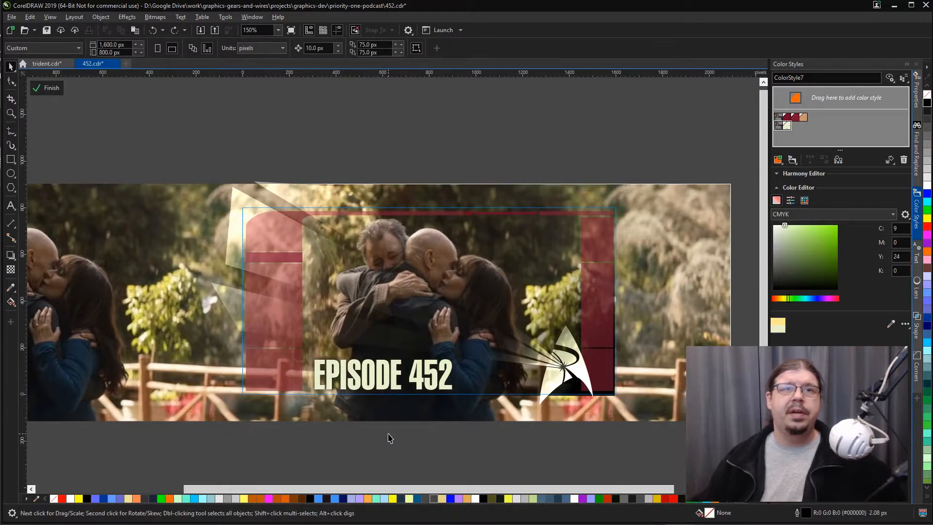
pyautogui.keyDown('ctrl'); pyautogui.click(389, 437); pyautogui.keyUp('ctrl')
# - Paste the copied emblem, rays and EPISODE 452 title into the YouTube graphic's PowerClip
pyautogui.press('pagedown')
pyautogui.click(411, 386)
pyautogui.keyDown('ctrl'); pyautogui.click(410, 387); pyautogui.keyUp('ctrl')
pyautogui.hotkey('ctrl', 'v')
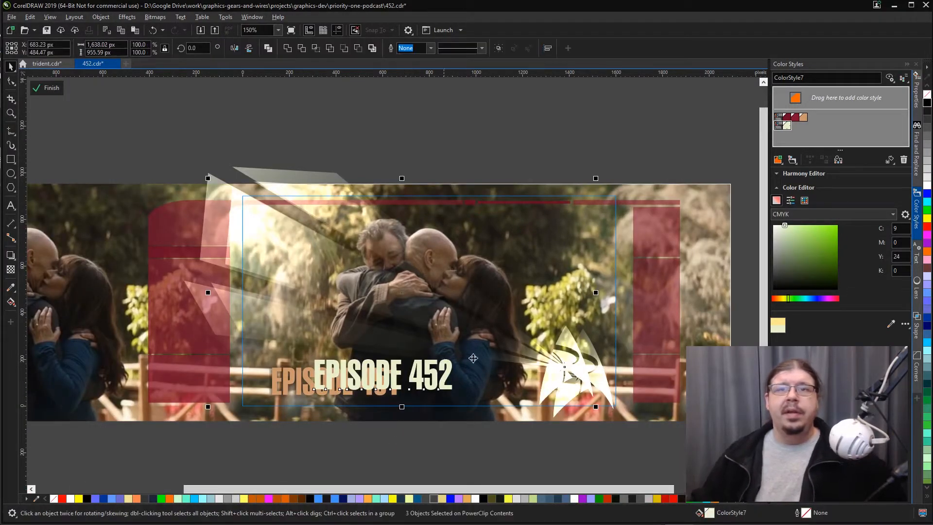
# - Align the pasted emblem and rays with the existing emblem and enlarge them to about 1,850 px wide
pyautogui.moveTo(572, 384); pyautogui.dragTo(580, 387)
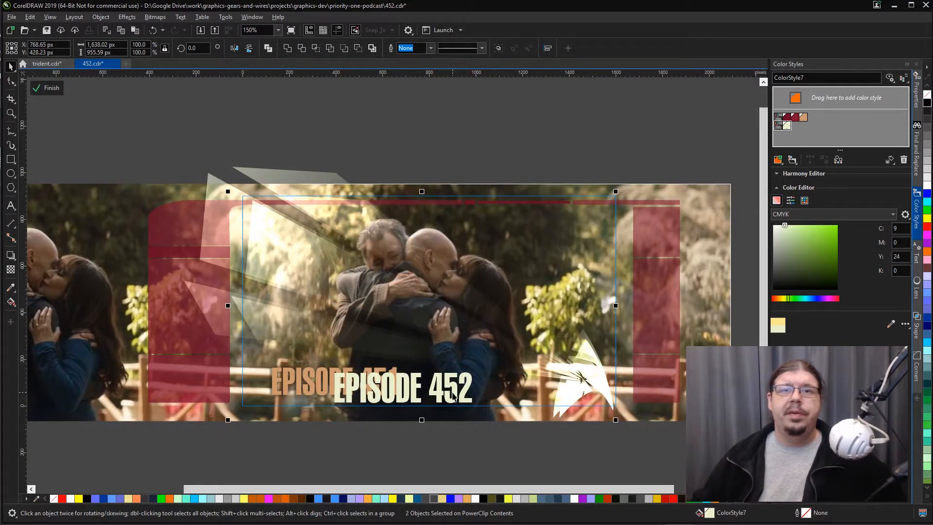
pyautogui.scroll(-2, 407, 301)
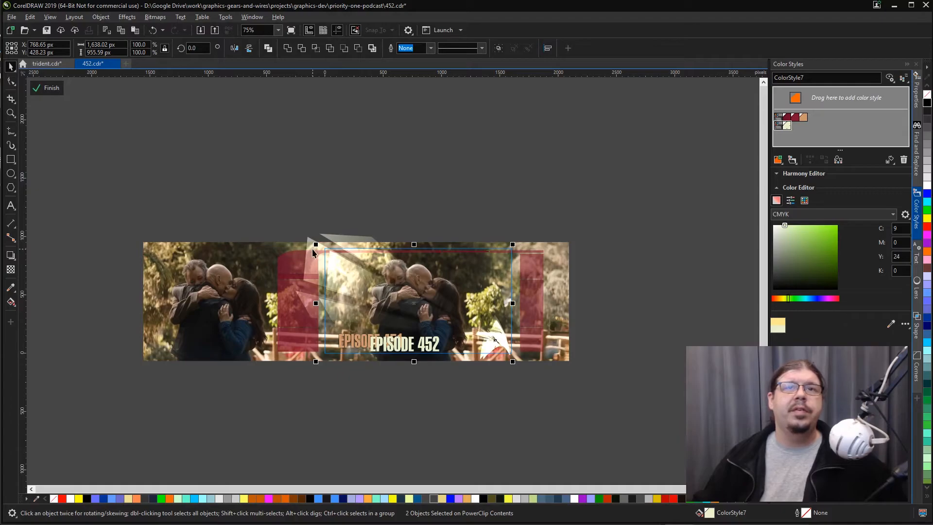
pyautogui.moveTo(314, 244); pyautogui.dragTo(295, 232)
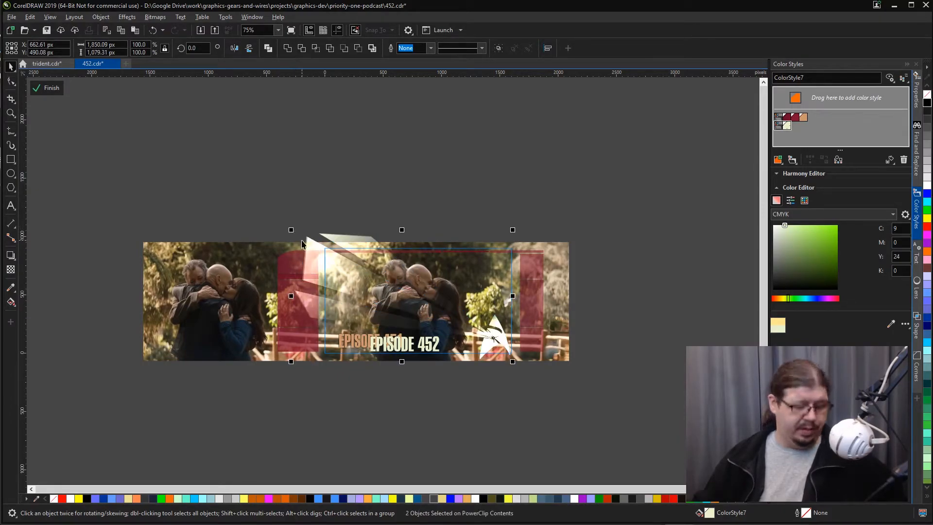
# - Delete the overlapping duplicate of the emblem and rays in the YouTube graphic, keeping a single set
pyautogui.press('Delete')
pyautogui.click(316, 256)
pyautogui.press('Delete')
pyautogui.hotkey('ctrl', 'z')
pyautogui.press('z')
pyautogui.moveTo(288, 198); pyautogui.dragTo(608, 413)
pyautogui.press('space')
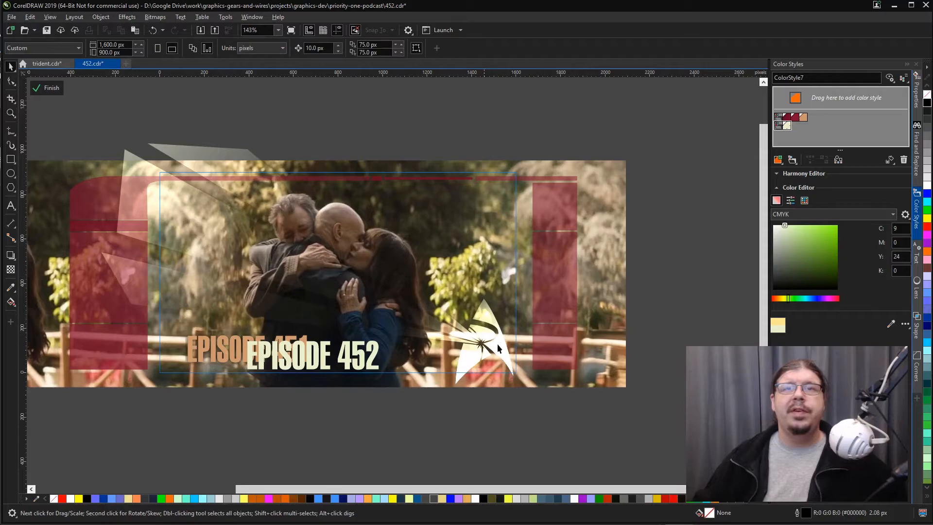
# - Copy the black corner-shading rectangle from the Site Banner's PowerClip contents and return to the YouTube page
pyautogui.keyDown('ctrl'); pyautogui.click(522, 422); pyautogui.keyUp('ctrl')
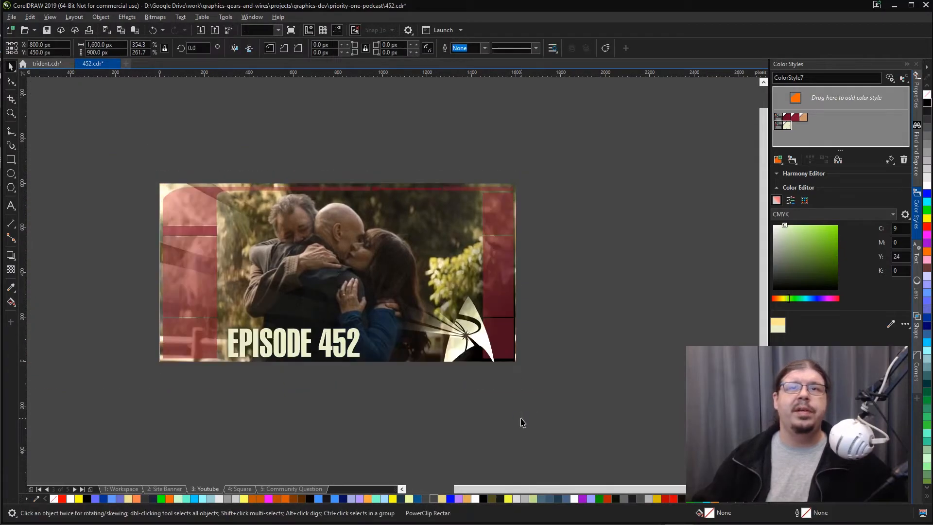
pyautogui.keyDown('ctrl'); pyautogui.click(474, 345); pyautogui.keyUp('ctrl')
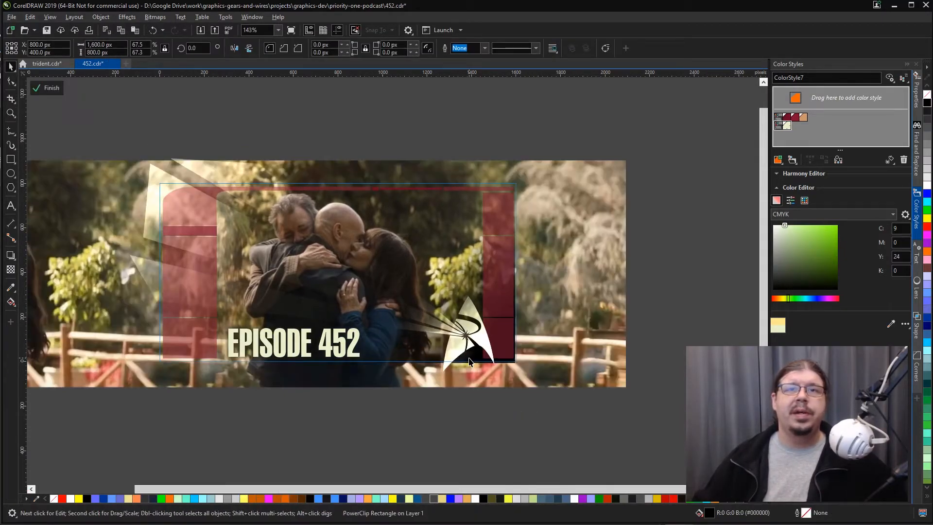
pyautogui.click(474, 357)
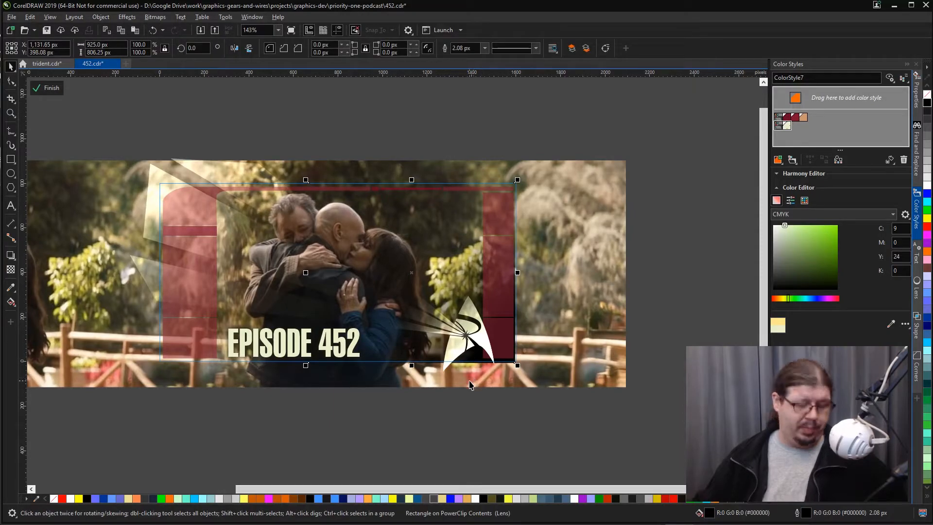
pyautogui.keyDown('ctrl'); pyautogui.click(476, 408); pyautogui.keyUp('ctrl')
pyautogui.click(476, 413)
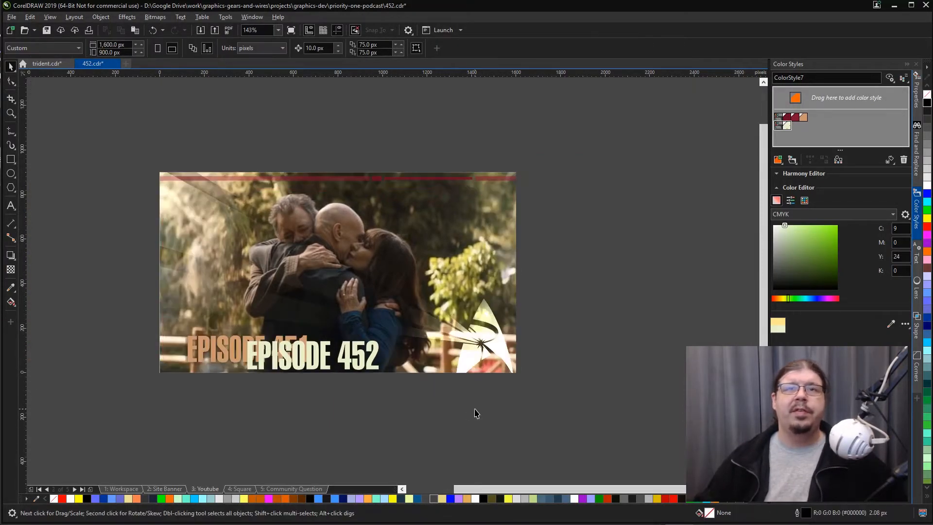
# - Paste the shading rectangle into the YouTube PowerClip and extend it past the frame's lower and right edges, about 862 px high
pyautogui.keyDown('ctrl'); pyautogui.click(423, 362); pyautogui.keyUp('ctrl')
pyautogui.click(422, 361)
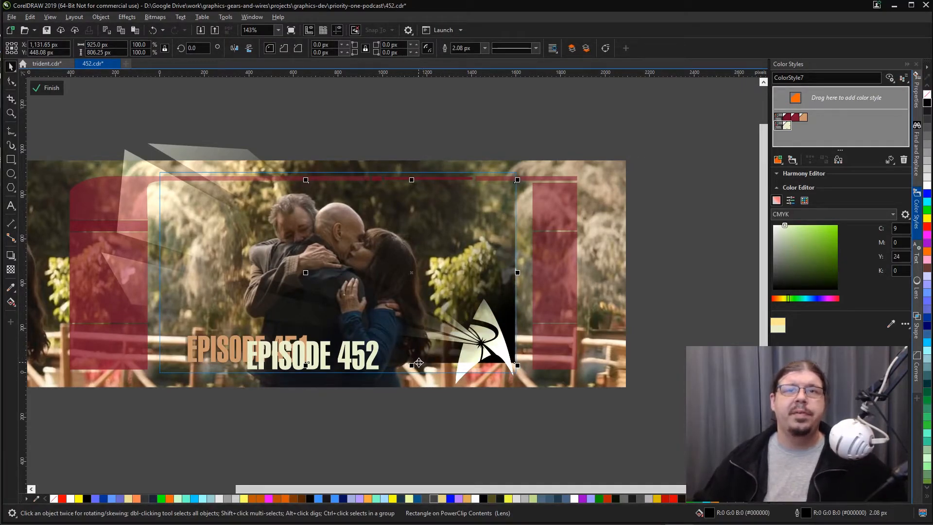
pyautogui.moveTo(411, 365); pyautogui.dragTo(412, 377)
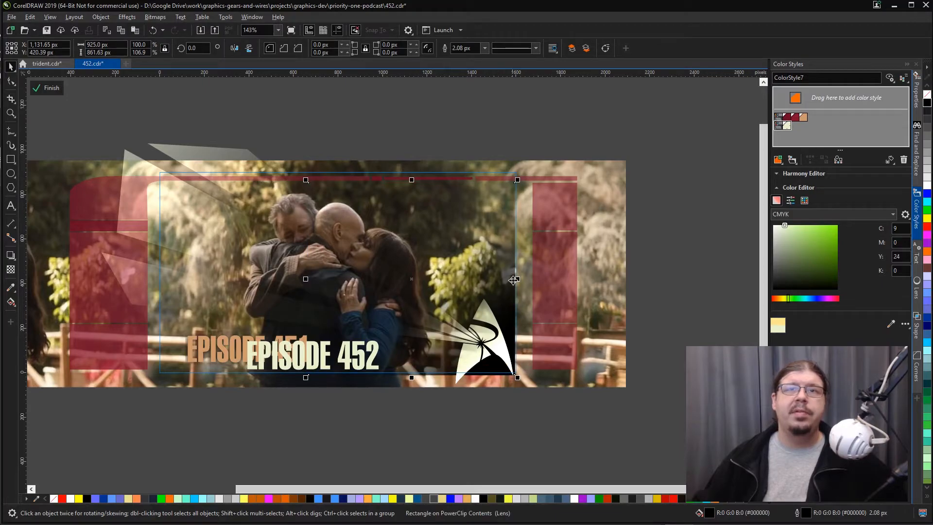
pyautogui.moveTo(517, 281); pyautogui.dragTo(524, 280)
pyautogui.keyDown('ctrl'); pyautogui.click(669, 280); pyautogui.keyUp('ctrl')
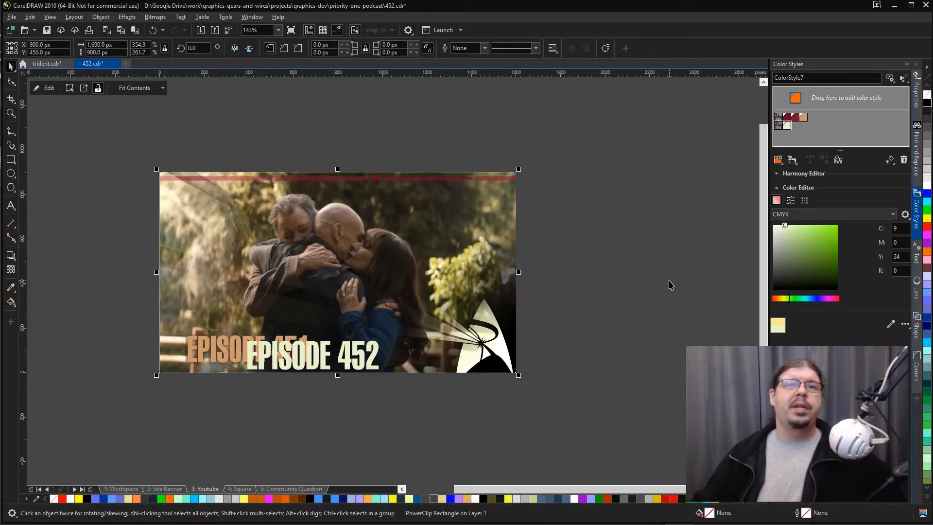
# - Move the EPISODE 452 title onto the old EPISODE 451 title and scale it down to about 547 px wide
pyautogui.doubleClick(323, 359)
pyautogui.click(325, 357)
pyautogui.moveTo(325, 358); pyautogui.dragTo(267, 348)
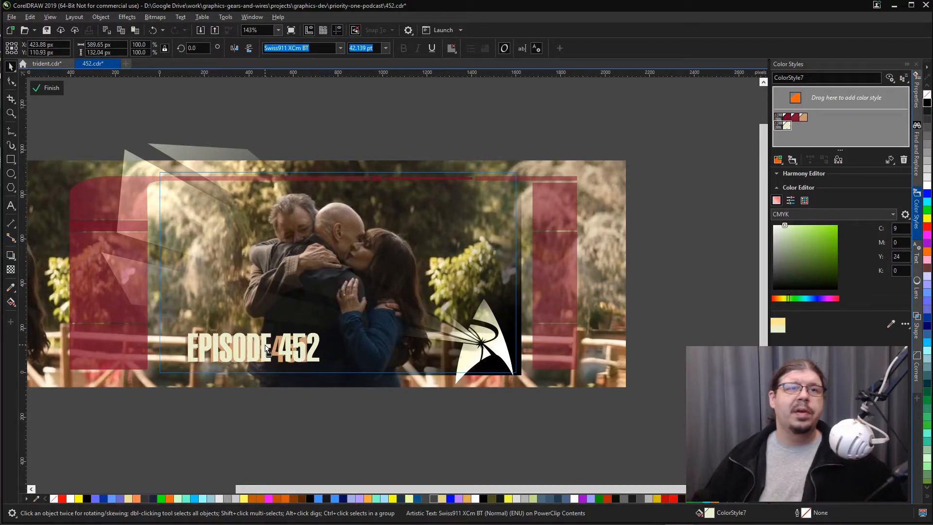
pyautogui.moveTo(323, 331); pyautogui.dragTo(308, 342)
# - Delete the old EPISODE 451 title beneath the new one and finish editing the PowerClip
pyautogui.press('Delete')
pyautogui.click(281, 352)
pyautogui.press('Delete')
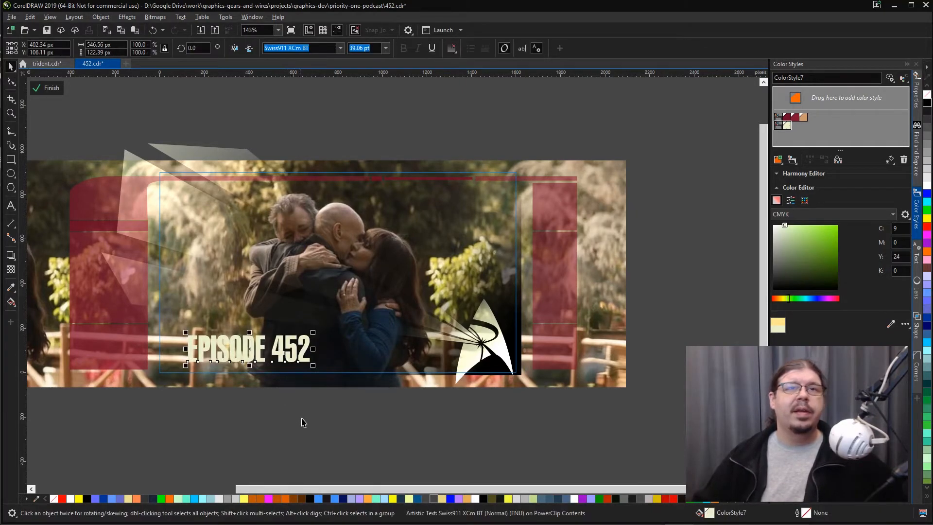
pyautogui.keyDown('ctrl'); pyautogui.click(302, 422); pyautogui.keyUp('ctrl')
# - Reopen the YouTube PowerClip contents and activate the Drop Shadow tool on the EPISODE 452 title
pyautogui.keyDown('ctrl'); pyautogui.click(285, 359); pyautogui.keyUp('ctrl')
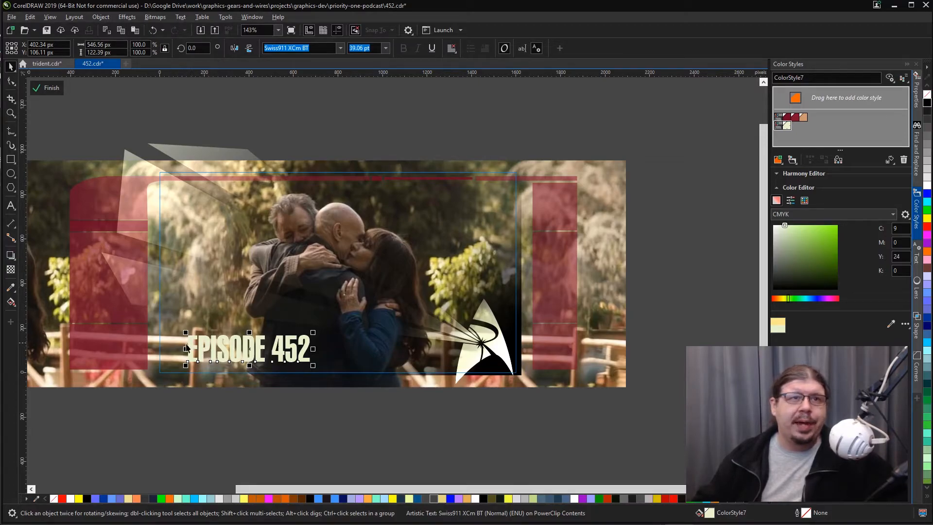
pyautogui.click(10, 255)
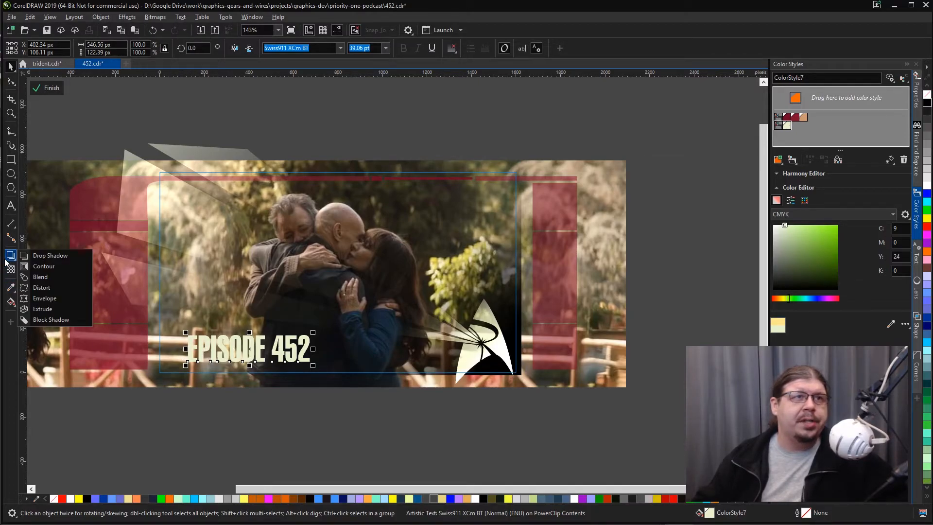
pyautogui.click(40, 258)
pyautogui.click(38, 48)
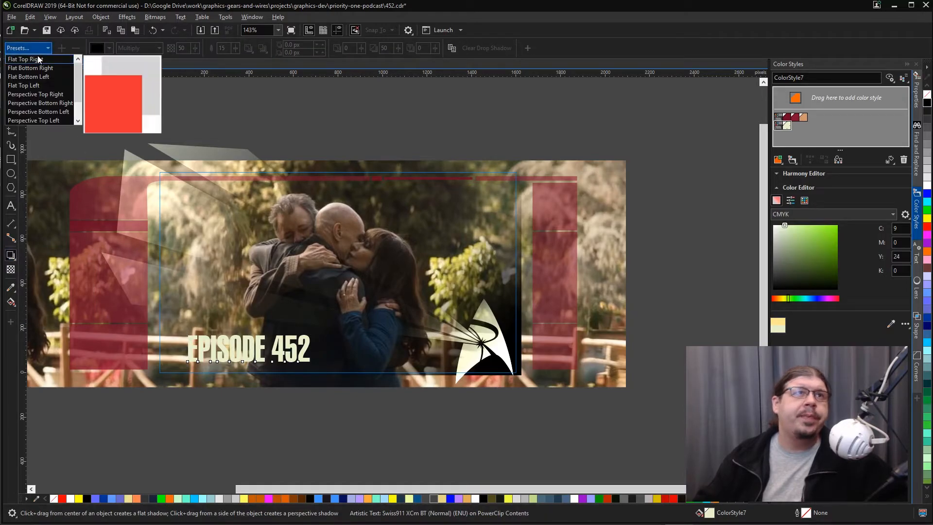
pyautogui.scroll(-3, 40, 122)
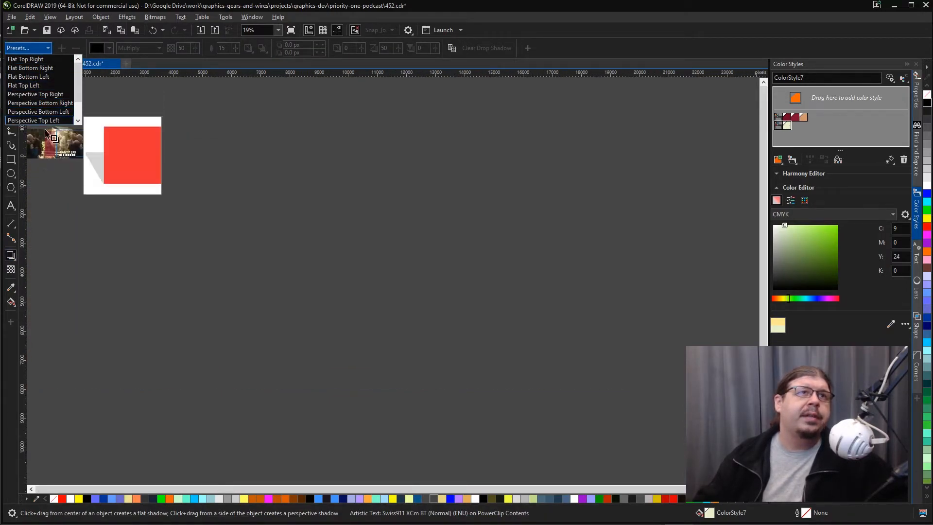
pyautogui.click(51, 169)
pyautogui.press('F4')
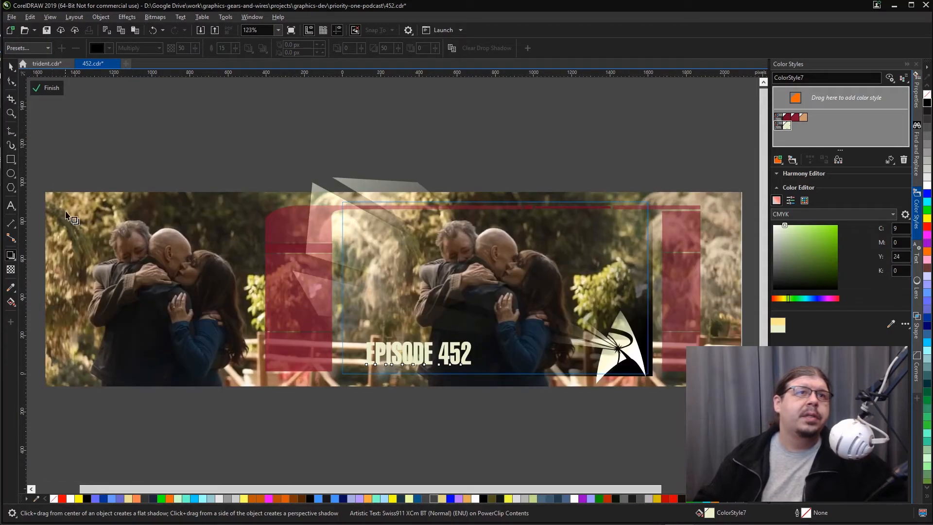
# - Apply the Small Glow drop shadow preset to the EPISODE 452 title
pyautogui.click(386, 362)
pyautogui.press('space')
pyautogui.click(387, 360)
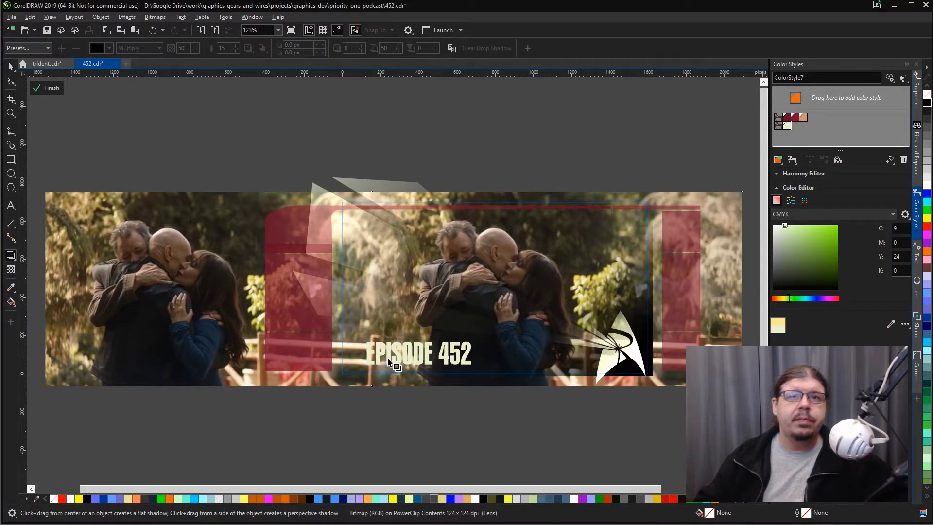
pyautogui.click(11, 255)
pyautogui.click(39, 254)
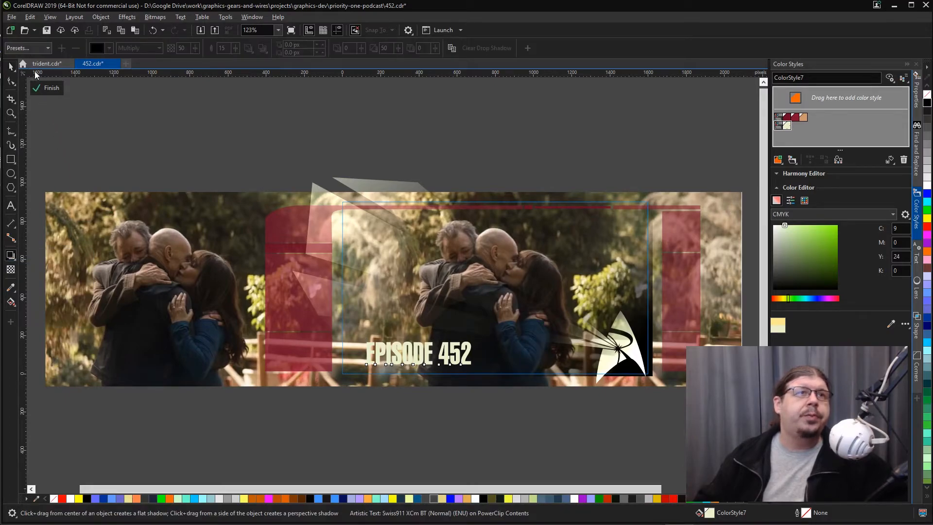
pyautogui.click(28, 48)
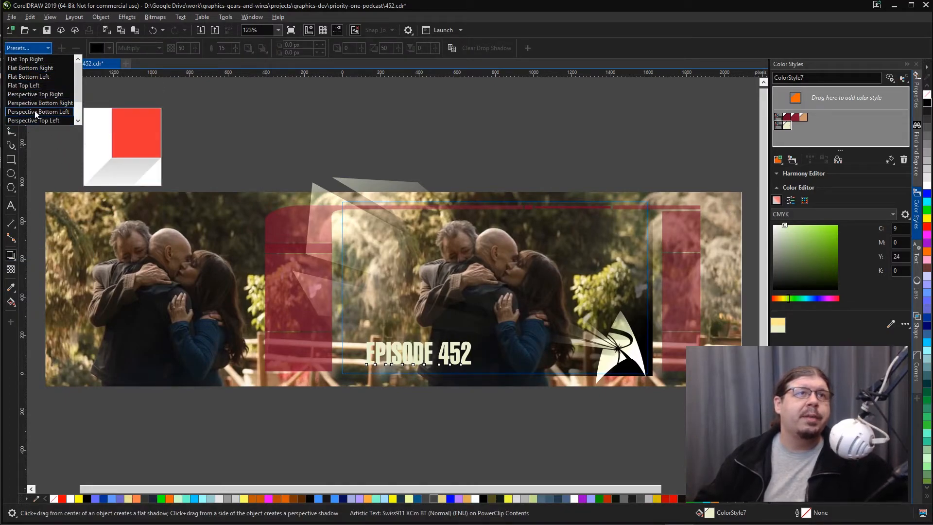
pyautogui.scroll(-3, 35, 114)
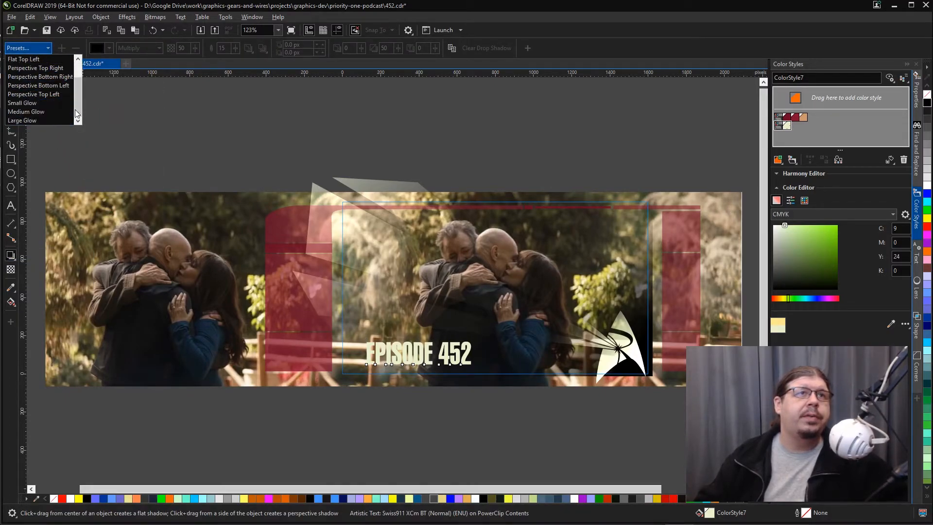
pyautogui.click(34, 103)
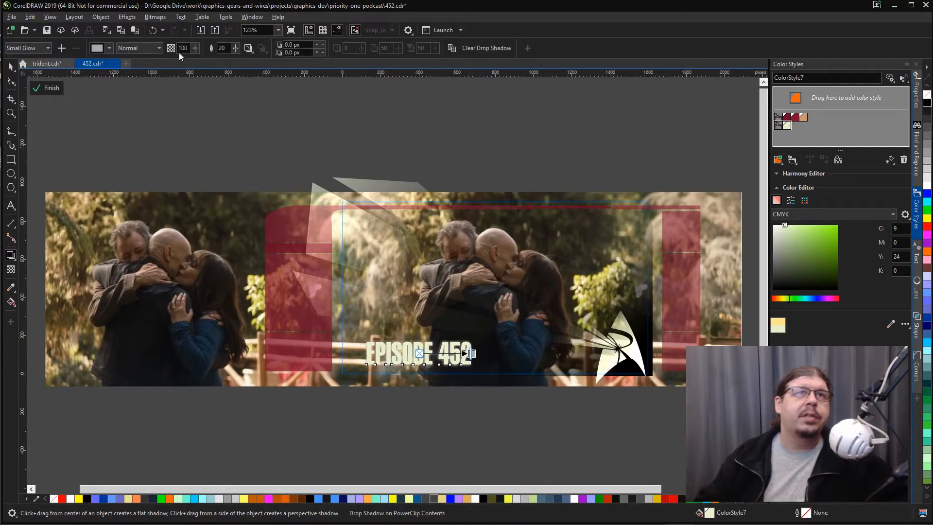
# - Set the title's glow color to near-black #0C100F sampled from the photo's dark jacket and finish editing the PowerClip
pyautogui.click(110, 48)
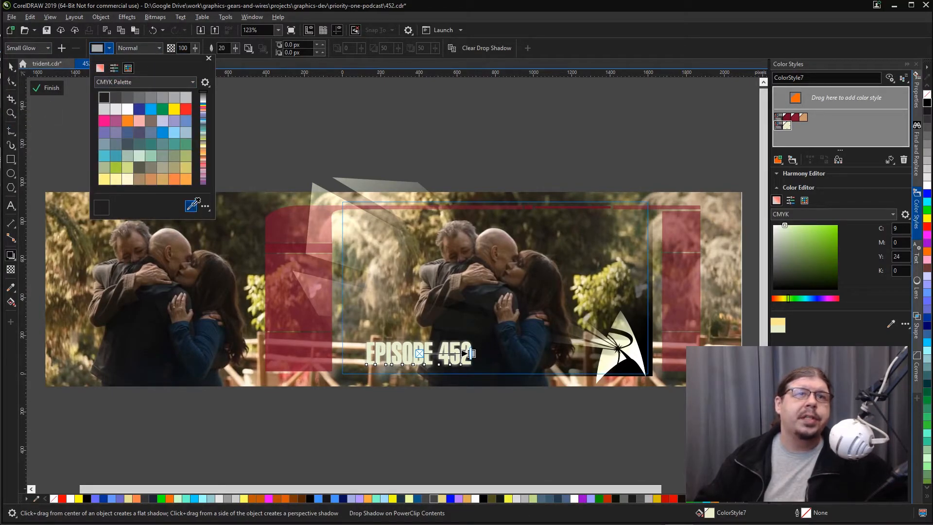
pyautogui.click(243, 254)
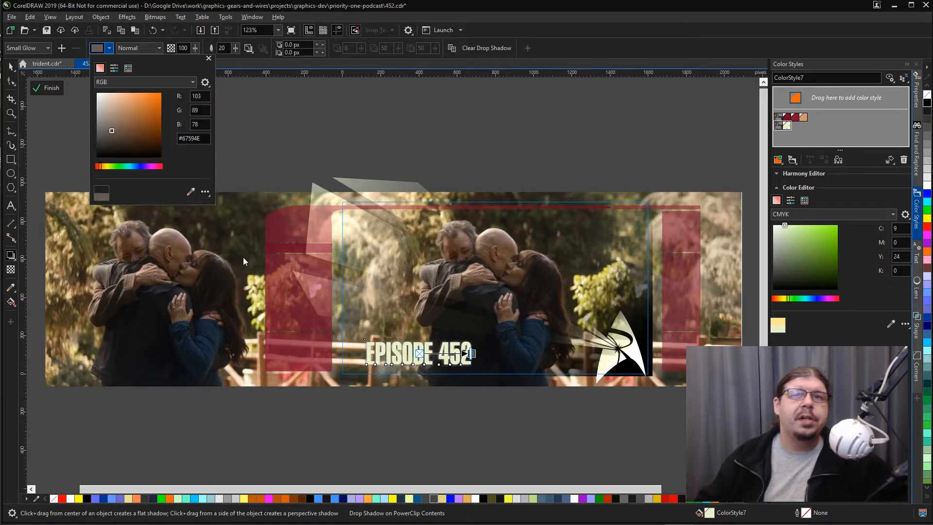
pyautogui.click(190, 196)
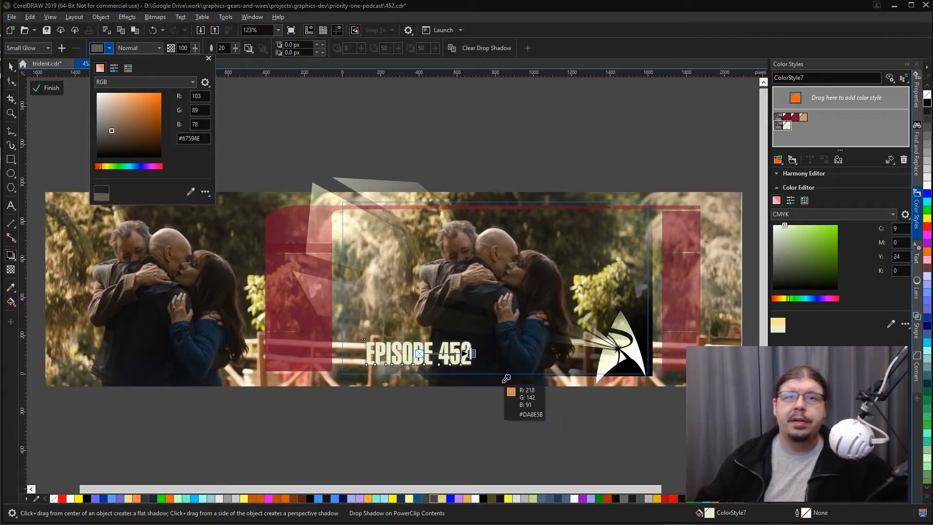
pyautogui.click(485, 363)
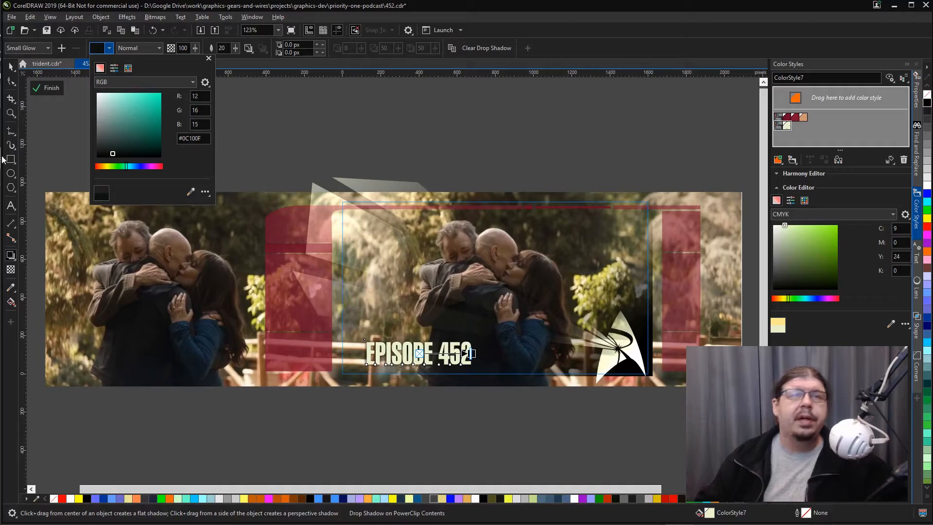
pyautogui.click(247, 67)
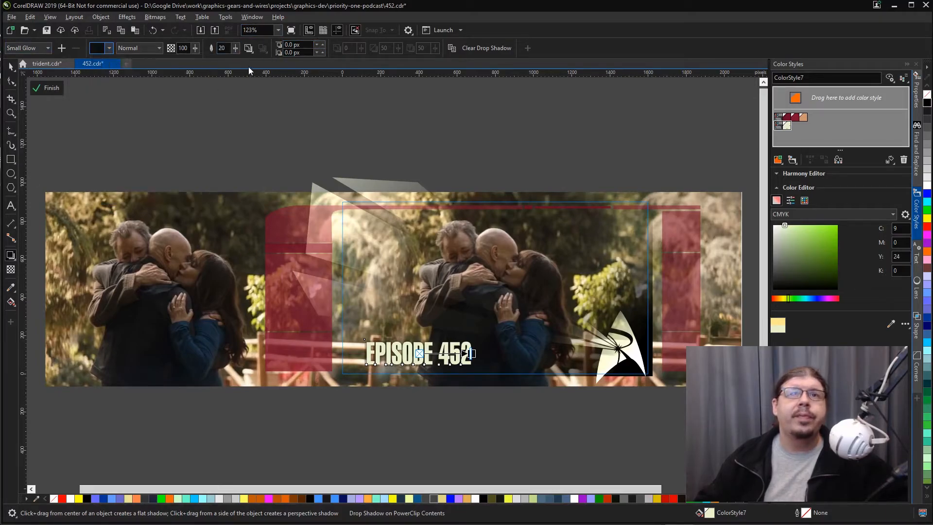
pyautogui.press('Escape')
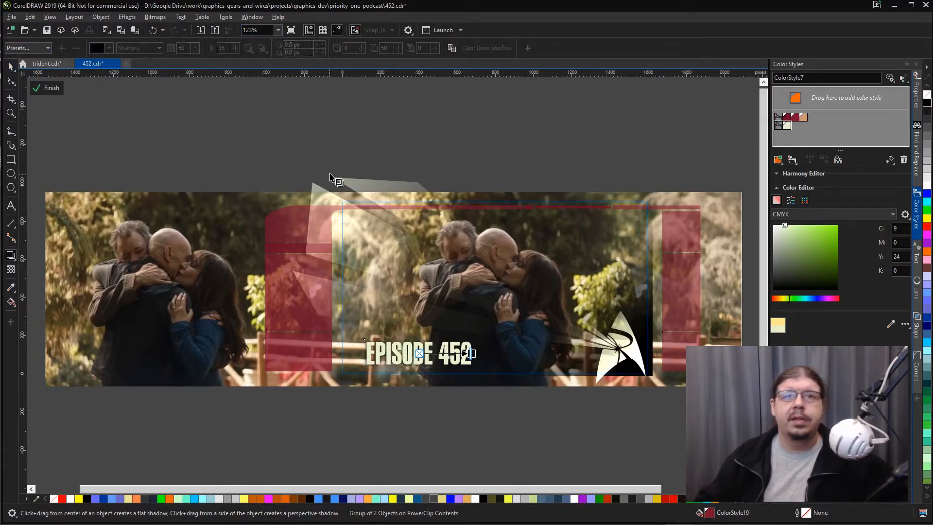
pyautogui.press('space')
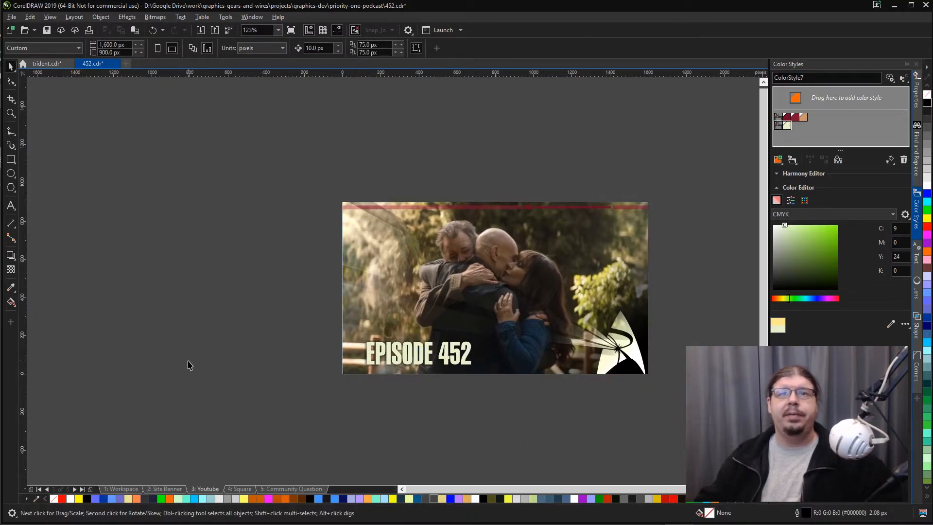
# - Copy all contents of the YouTube PowerClip and open the Square page's PowerClip for editing
pyautogui.hotkey('shift', 'F4')
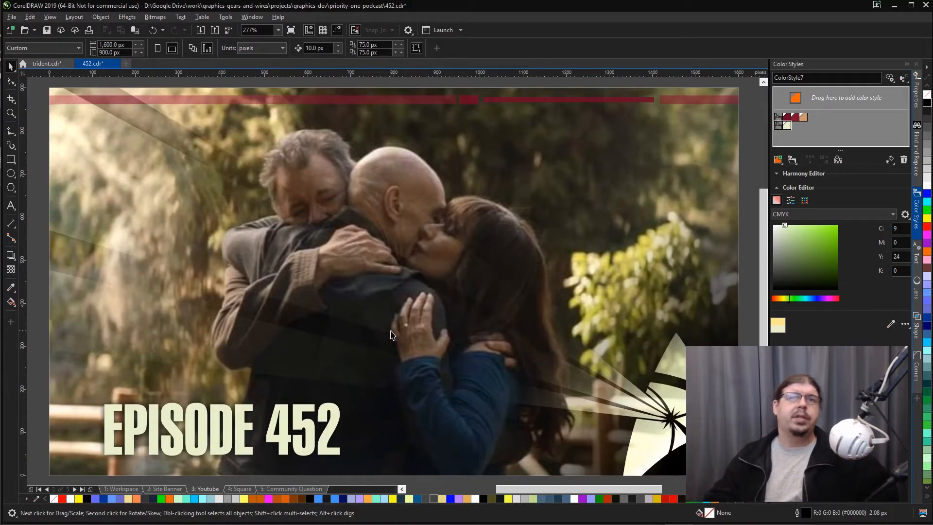
pyautogui.press('pagedown')
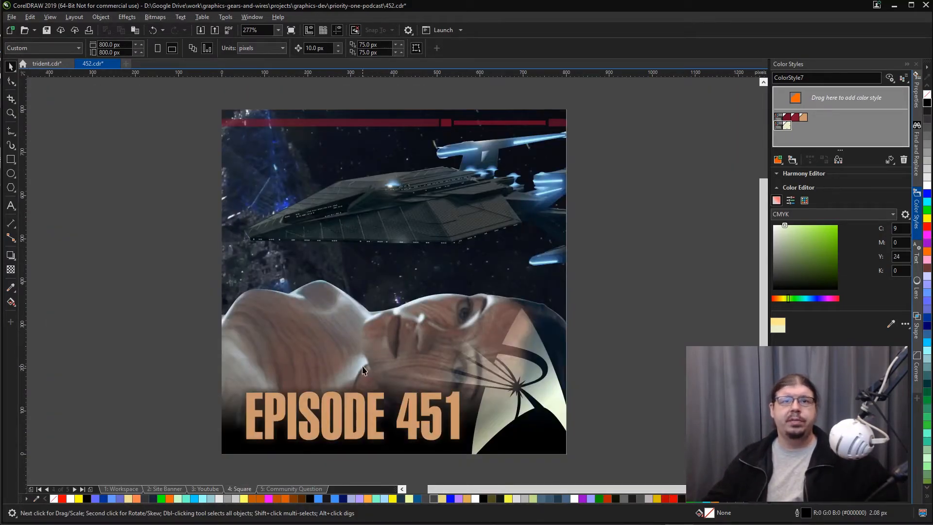
pyautogui.press('pageup')
pyautogui.scroll(-2, 367, 366)
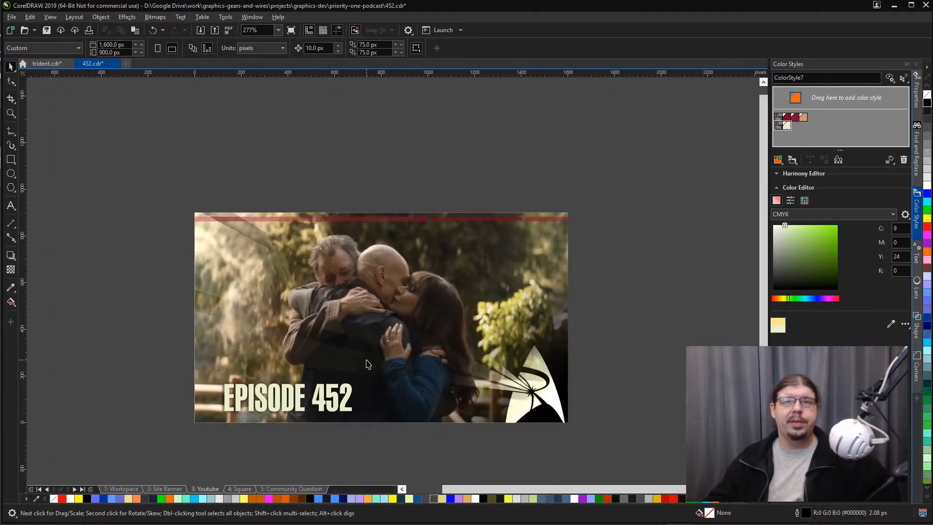
pyautogui.doubleClick(498, 339)
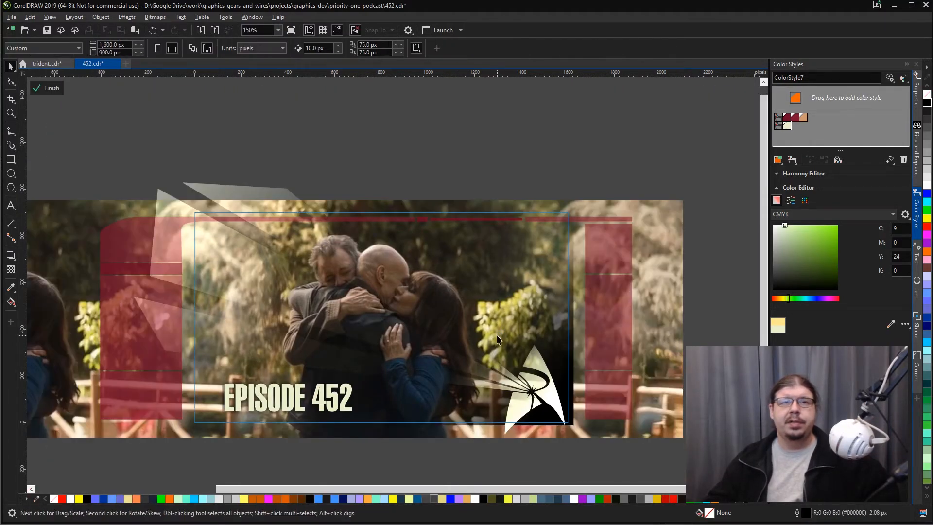
pyautogui.click(467, 163)
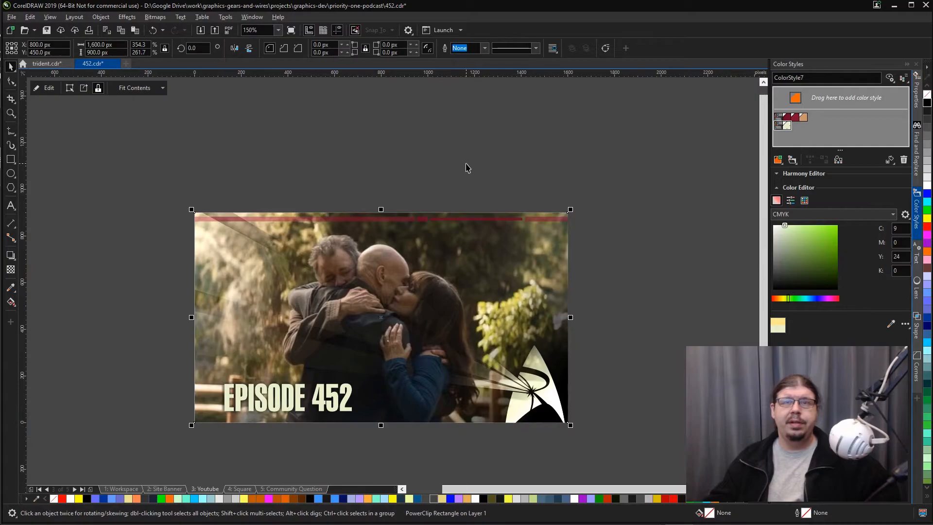
pyautogui.press('pagedown')
pyautogui.doubleClick(405, 300)
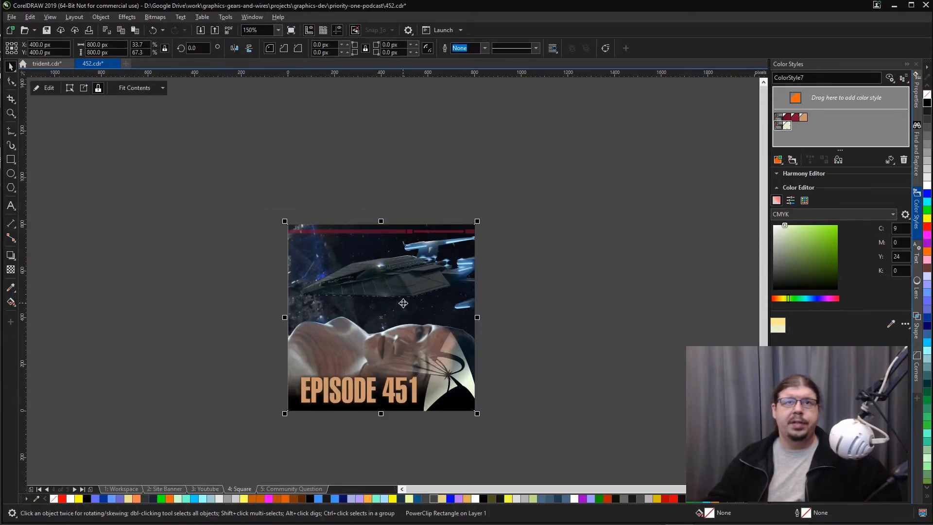
pyautogui.press('Delete')
pyautogui.hotkey('ctrl', 'v')
pyautogui.hotkey('ctrl', 'z')
pyautogui.hotkey('ctrl', 'z')
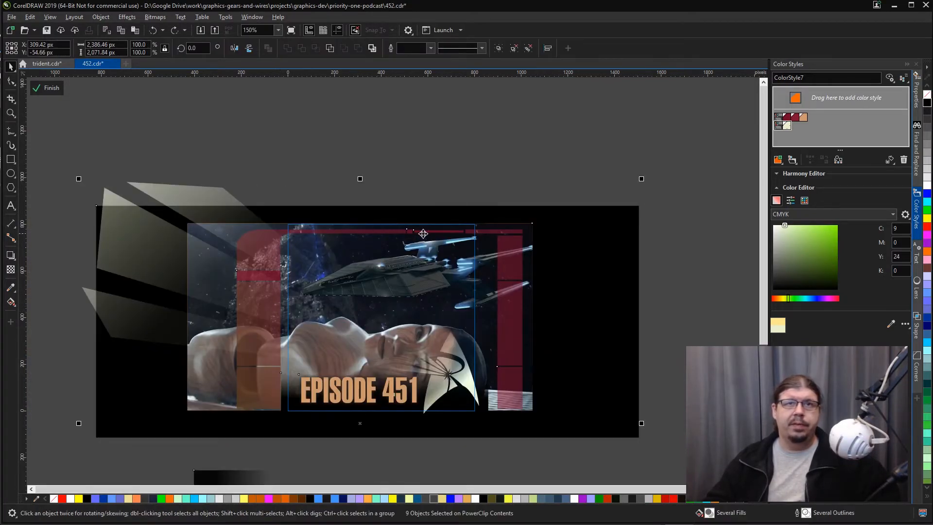
pyautogui.keyDown('shift'); pyautogui.click(522, 401); pyautogui.keyUp('shift')
pyautogui.keyDown('shift'); pyautogui.click(434, 389); pyautogui.keyUp('shift')
pyautogui.keyDown('shift'); pyautogui.click(407, 393); pyautogui.keyUp('shift')
pyautogui.press('Delete')
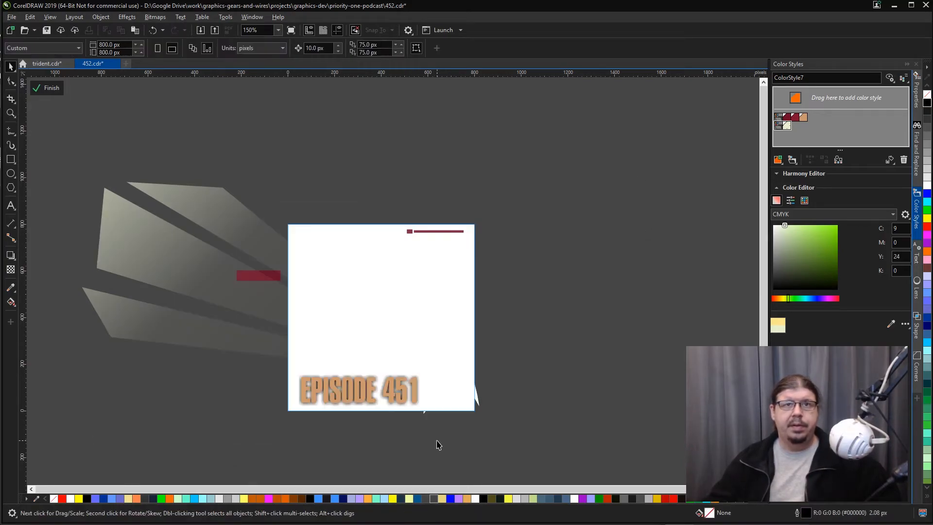
pyautogui.hotkey('ctrl', 'z')
pyautogui.hotkey('ctrl', 'shift', 'z')
pyautogui.hotkey('ctrl', 'z')
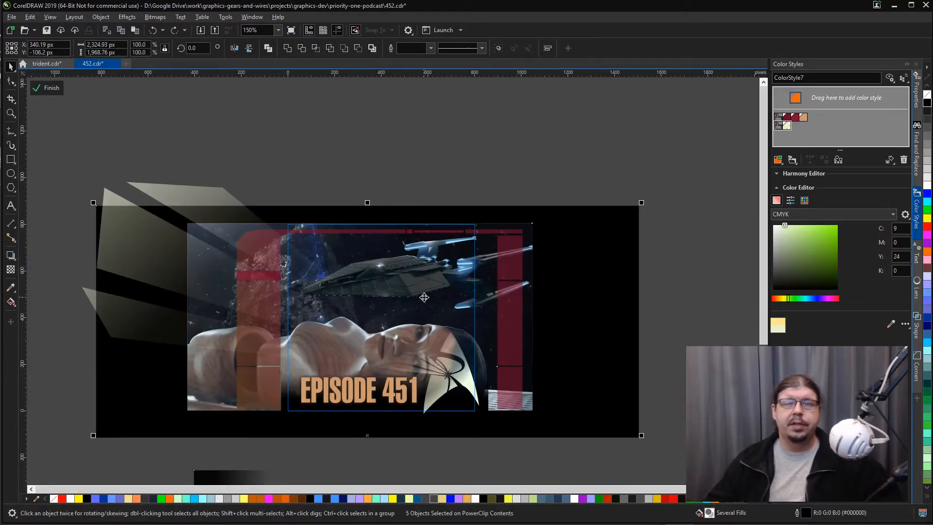
# - Delete the old photo and black backdrop objects from the Square PowerClip and paste the copied YouTube contents
pyautogui.press('Delete')
pyautogui.hotkey('ctrl', 'v')
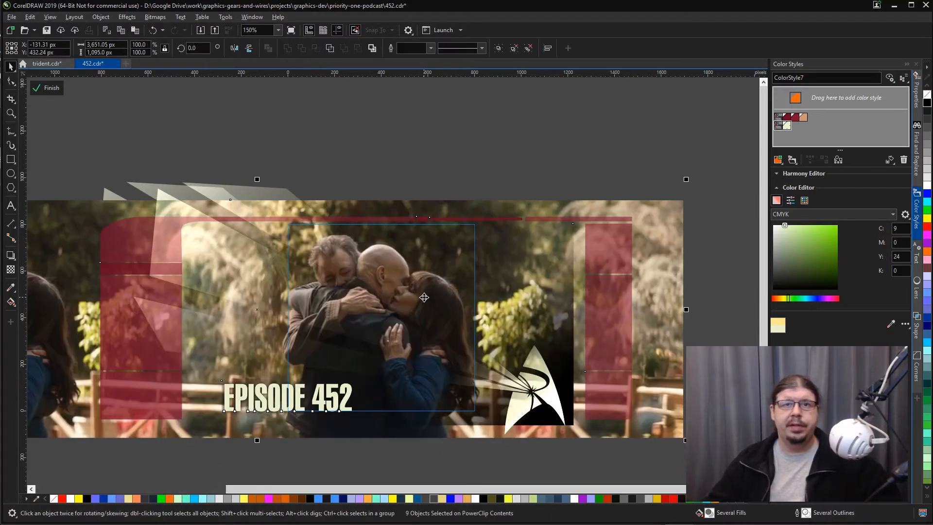
pyautogui.click(501, 182)
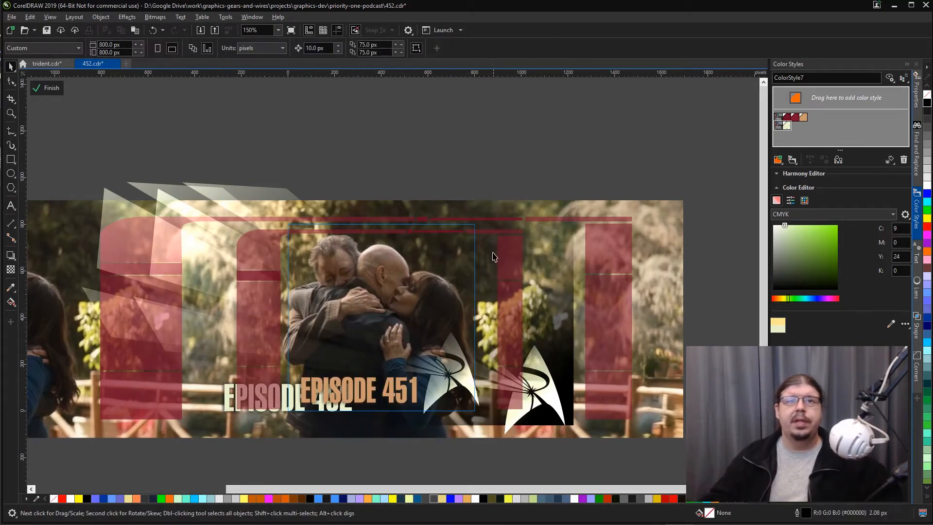
# - Copy the EPISODE 452 title's fill onto the EPISODE 451 title, and delete the pasted EPISODE 452 title
pyautogui.click(297, 402)
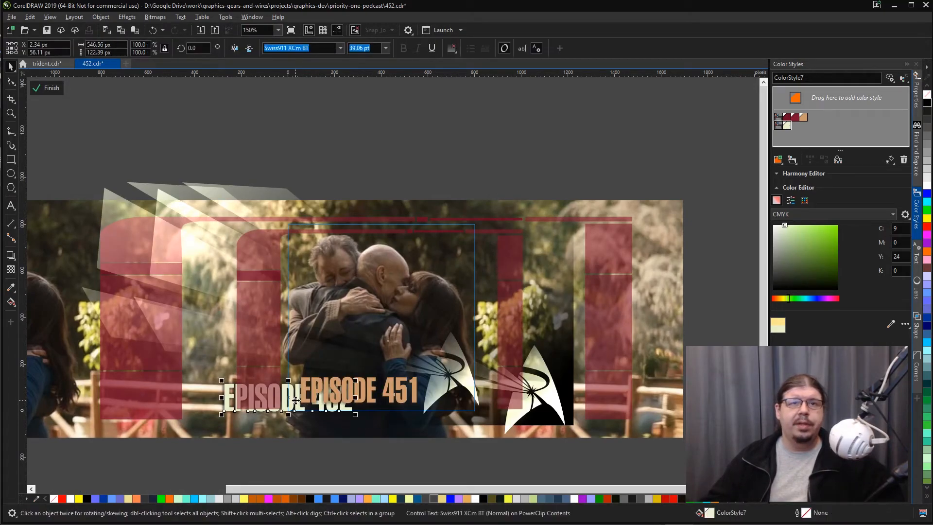
pyautogui.moveTo(296, 400); pyautogui.dragTo(306, 391)
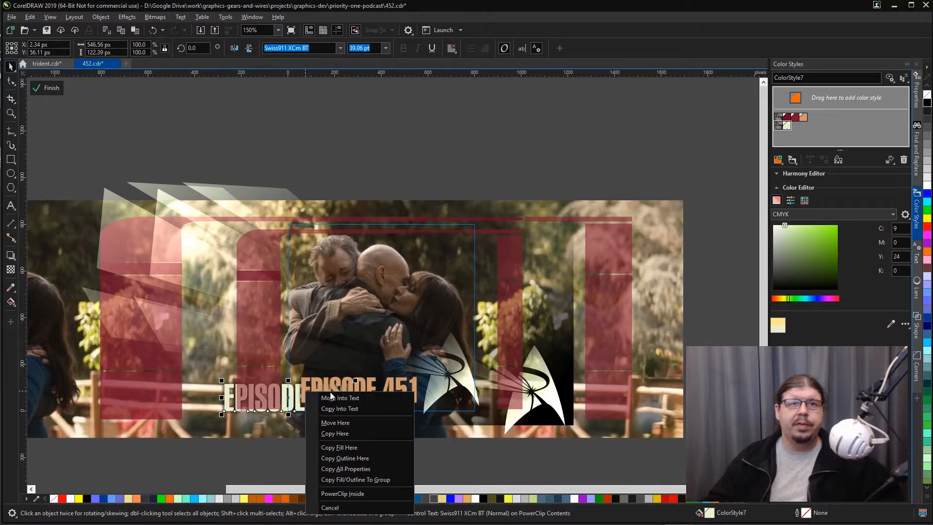
pyautogui.click(357, 450)
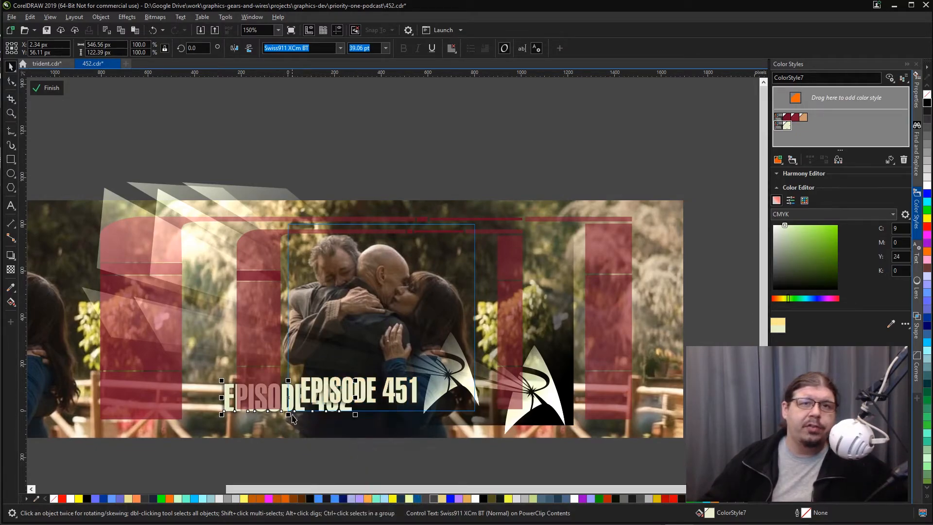
pyautogui.press('Delete')
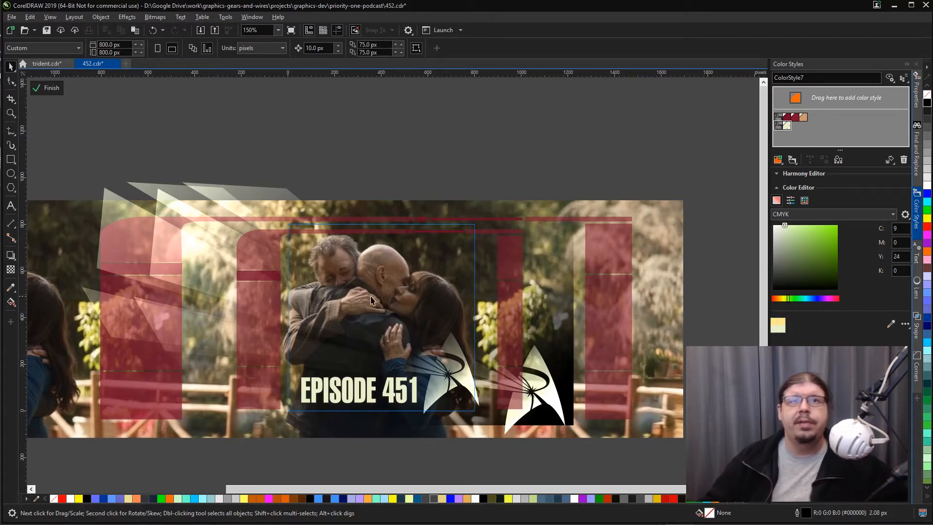
# - Delete the pasted duplicate emblem and its light-ray curve from the Square PowerClip
pyautogui.click(539, 366)
pyautogui.press('Delete')
pyautogui.click(538, 365)
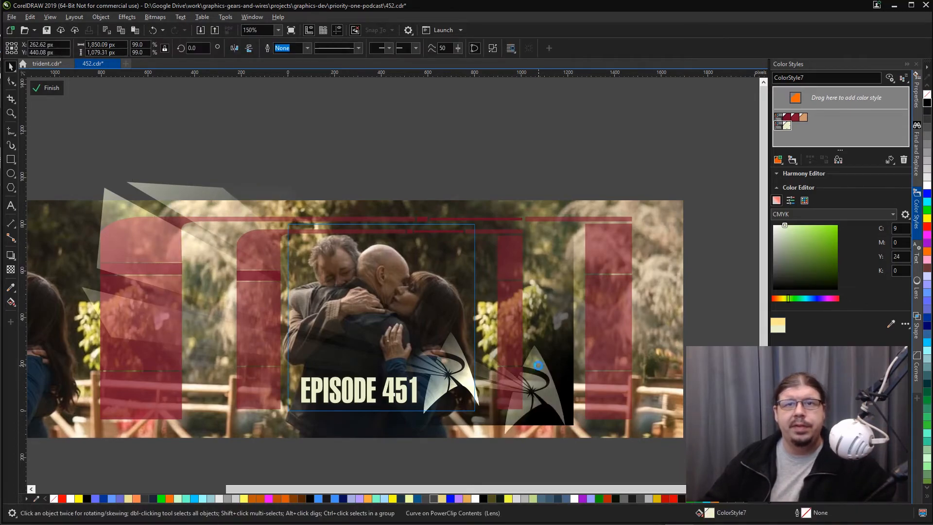
pyautogui.press('Delete')
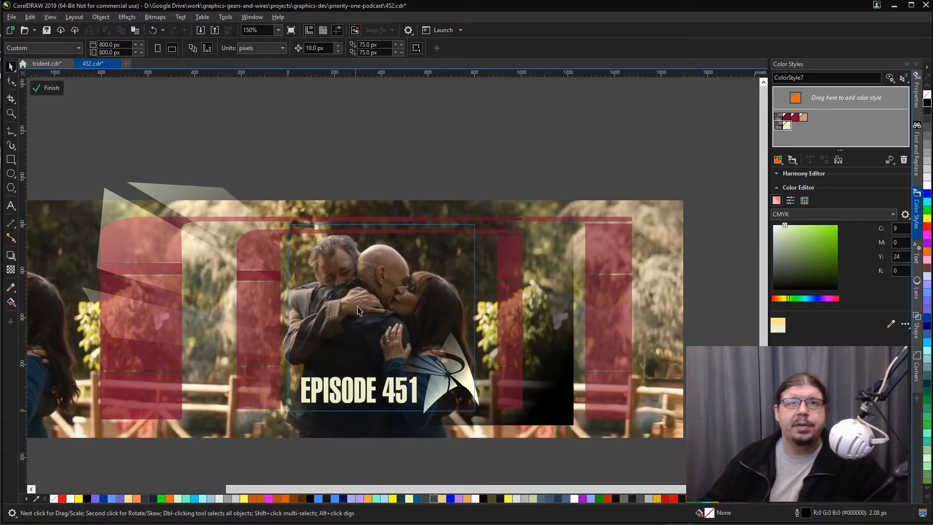
# - Move the middle transparency node of the remaining light-ray curve to position 43 and finish editing the Square PowerClip
pyautogui.click(313, 273)
pyautogui.press('s')
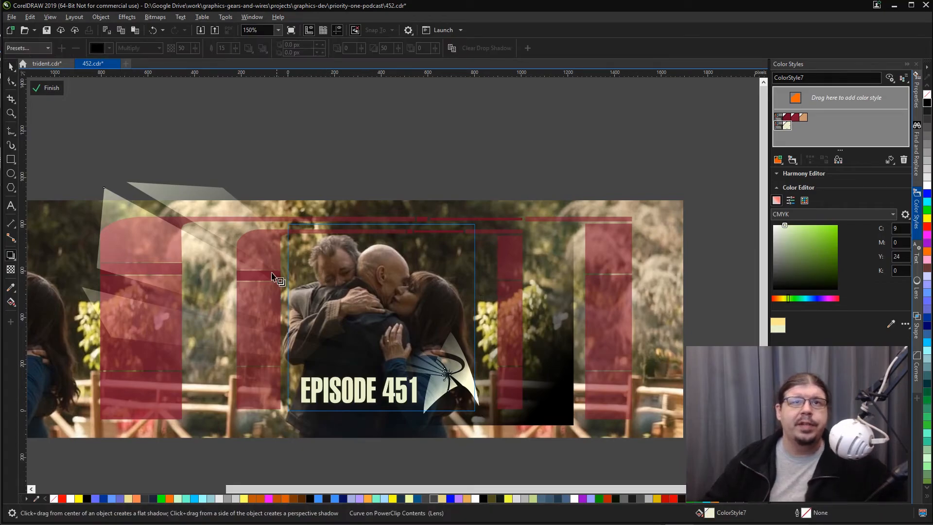
pyautogui.click(10, 268)
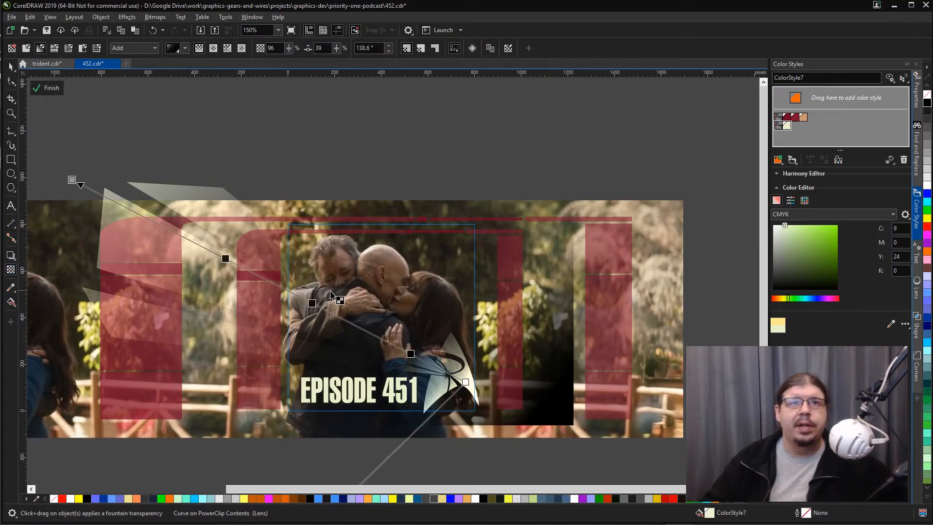
pyautogui.moveTo(313, 303); pyautogui.dragTo(298, 294)
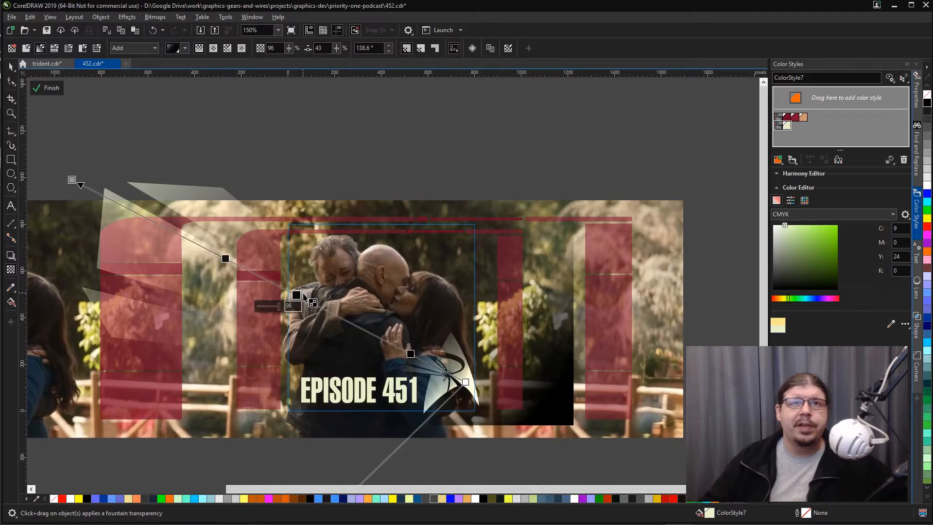
pyautogui.press('space')
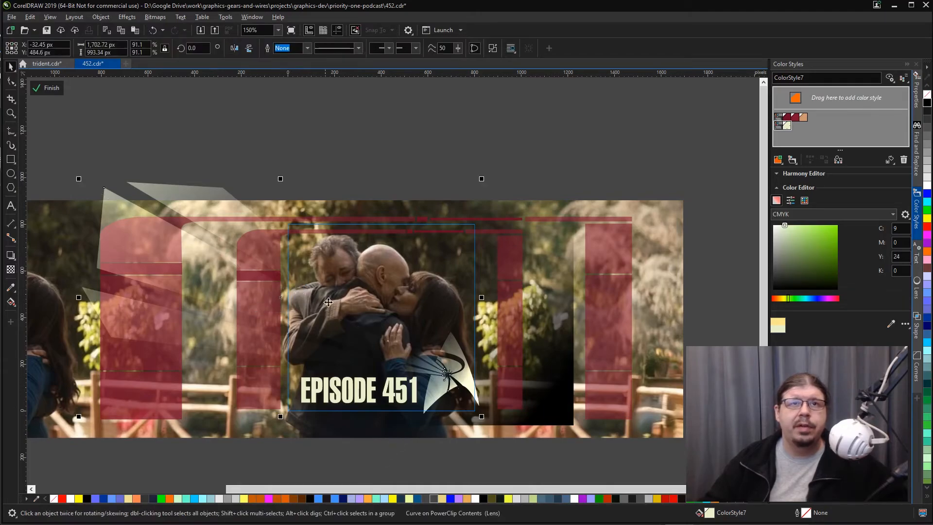
pyautogui.click(372, 448)
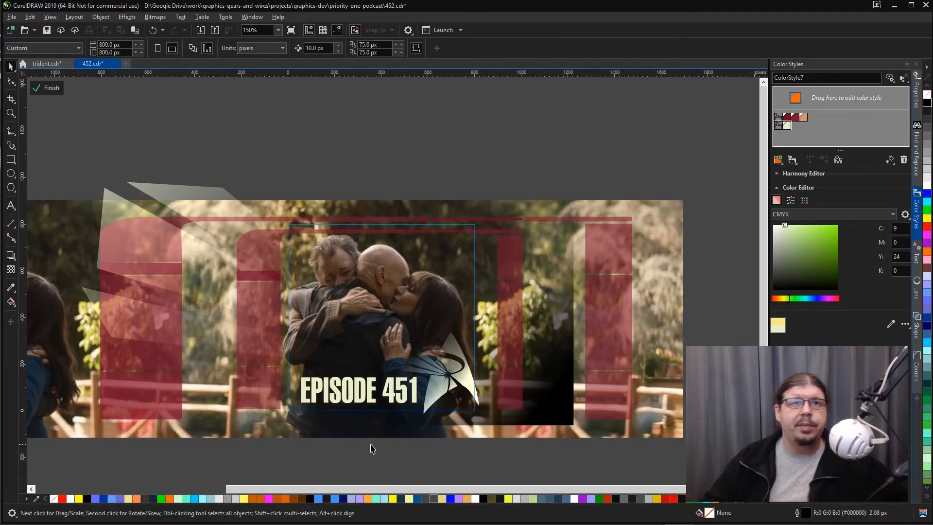
pyautogui.keyDown('ctrl'); pyautogui.click(371, 445); pyautogui.keyUp('ctrl')
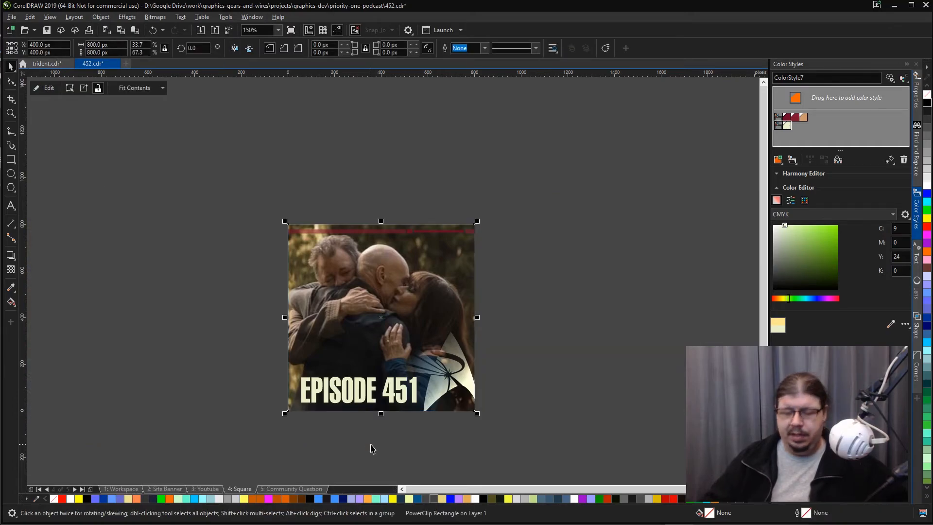
# - Change the Square page's title to EPISODE 452 and finish editing its PowerClip
pyautogui.press('pageup')
pyautogui.press('pagedown')
pyautogui.doubleClick(400, 391)
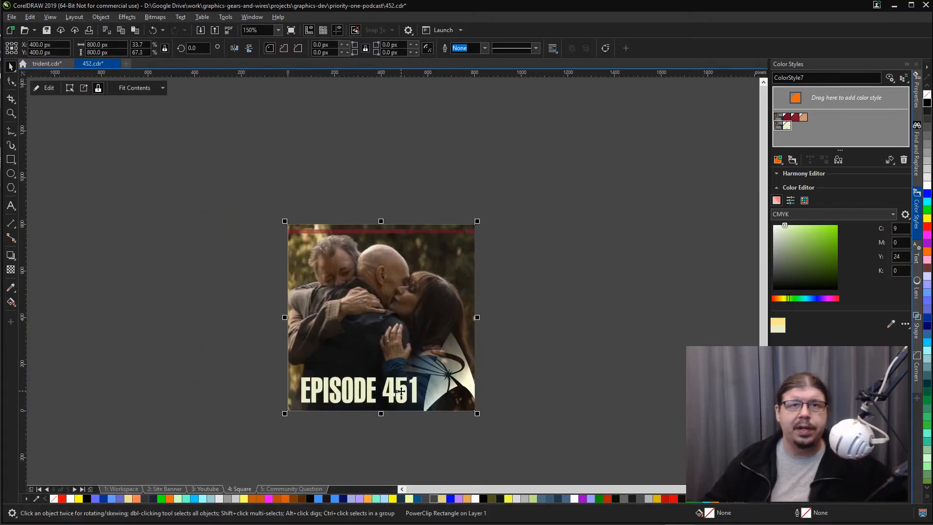
pyautogui.click(401, 391)
pyautogui.press('F8')
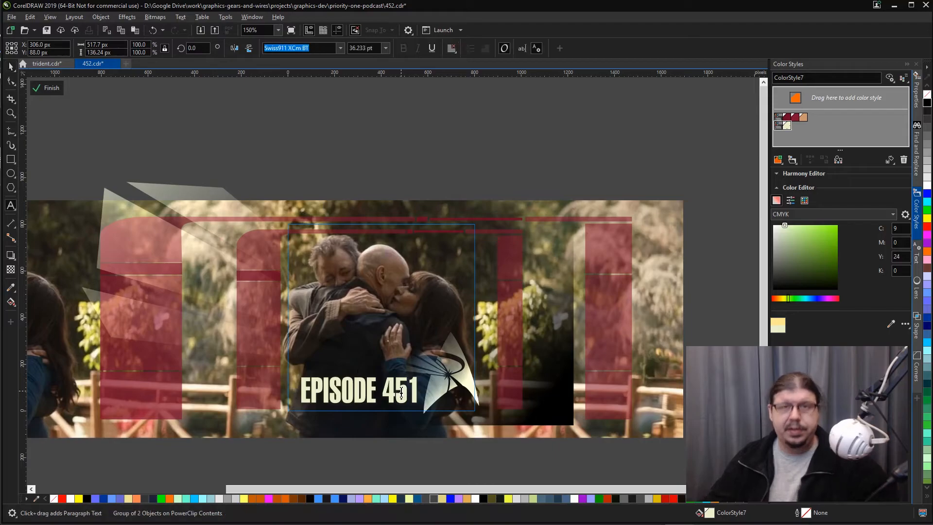
pyautogui.press('Delete')
pyautogui.hotkey('ctrl', 'z')
pyautogui.click(443, 398)
pyautogui.press('BackSpace')
pyautogui.write('2')
pyautogui.hotkey('ctrl', 'space')
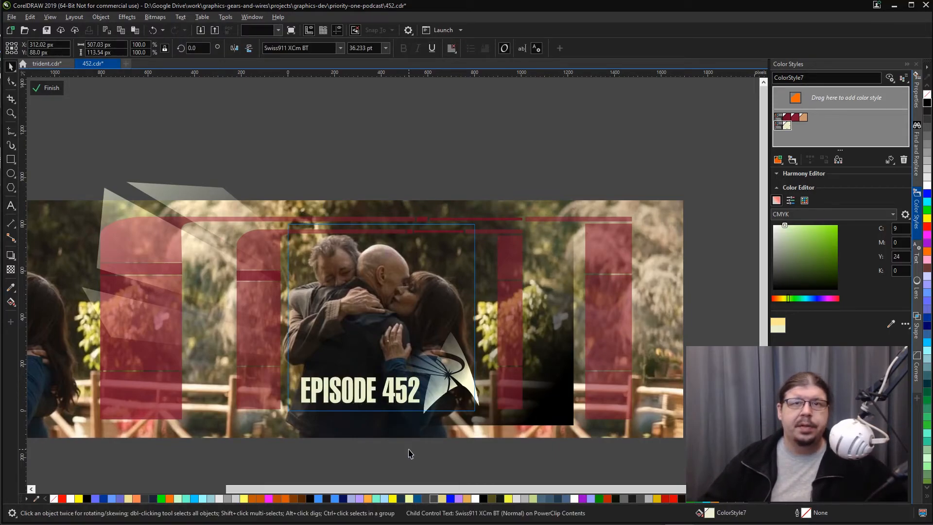
pyautogui.doubleClick(408, 450)
# - Open the Community Question page's PowerClip for editing and delete the old episode's photo
pyautogui.press('pagedown')
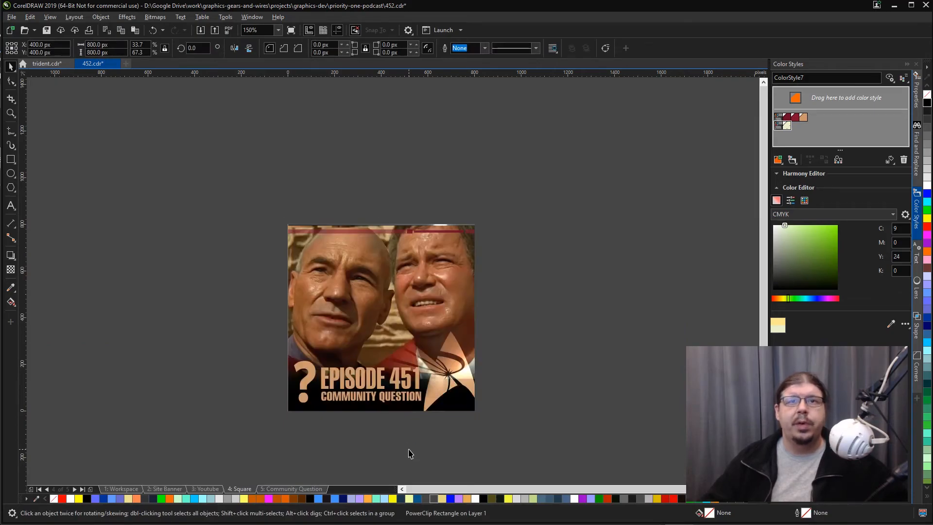
pyautogui.press('pageup')
pyautogui.press('pageup')
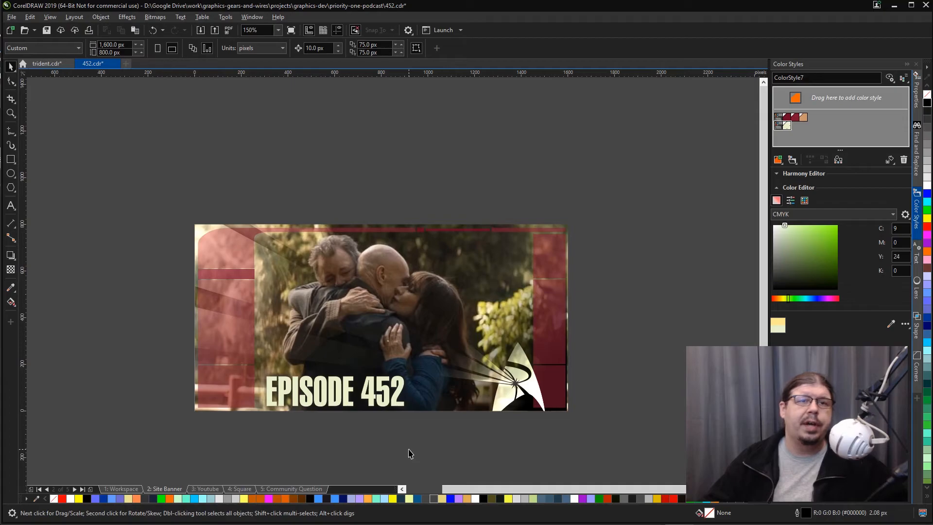
pyautogui.press('pagedown')
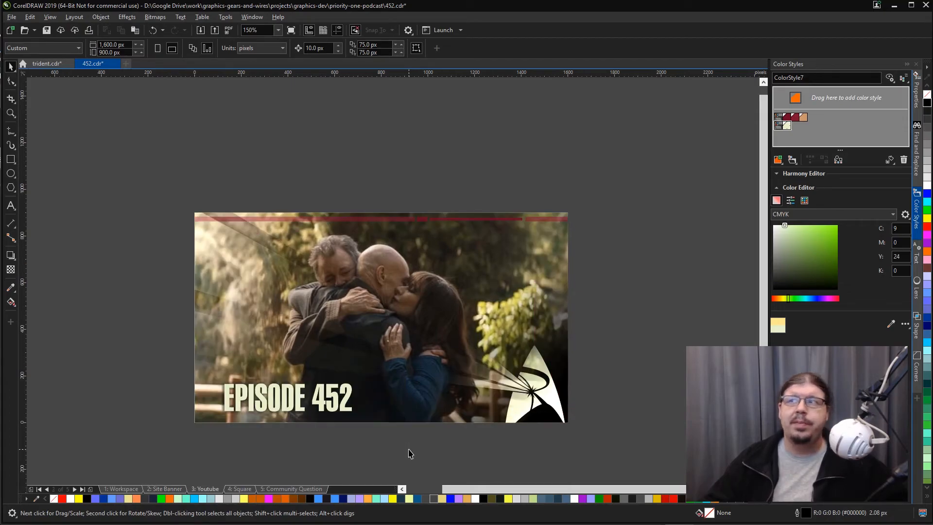
pyautogui.press('pagedown')
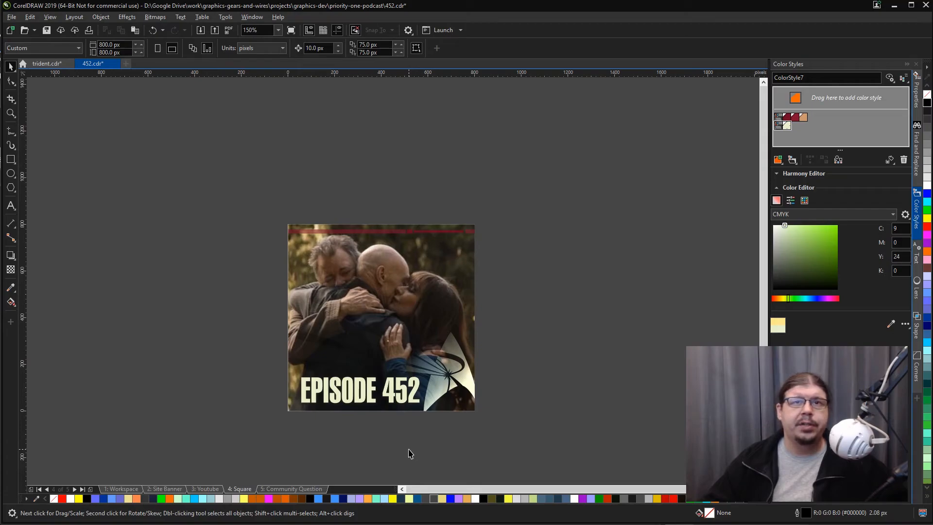
pyautogui.press('pagedown')
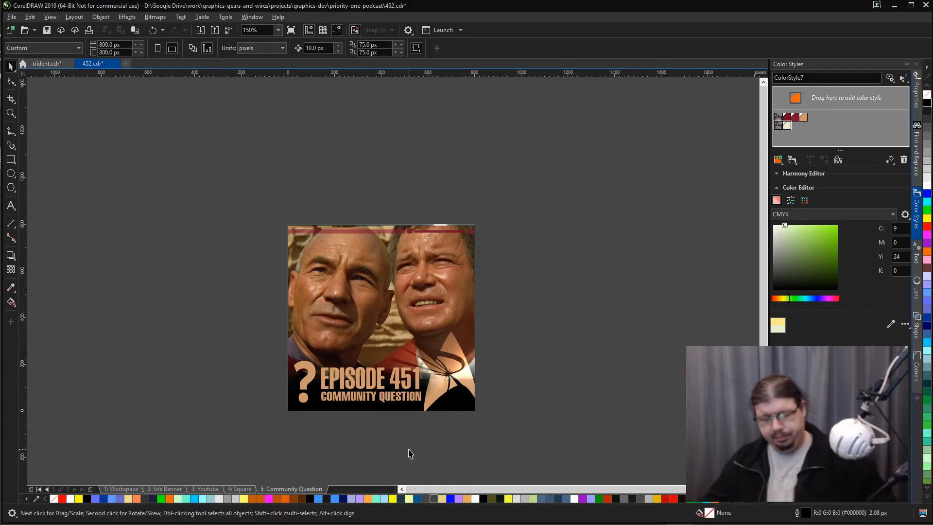
pyautogui.keyDown('ctrl'); pyautogui.click(424, 322); pyautogui.keyUp('ctrl')
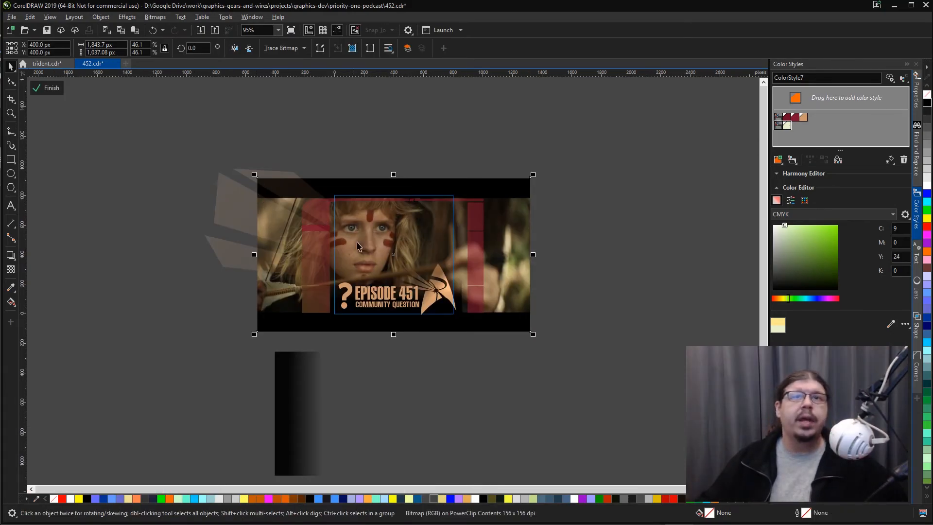
pyautogui.press('Delete')
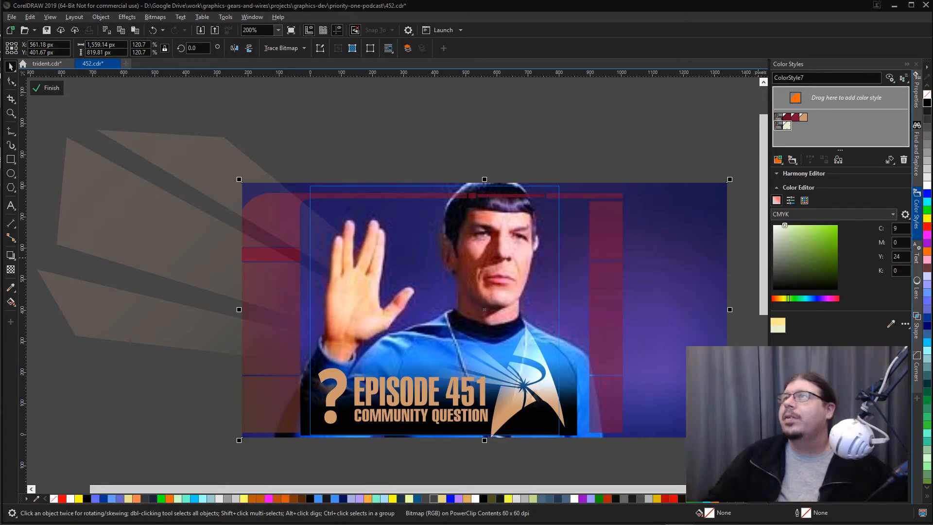
# - Replace the low-resolution Spock photo in the Community Question PowerClip with the copied larger version
pyautogui.click(694, 217)
pyautogui.press('Delete')
pyautogui.hotkey('ctrl', 'v')
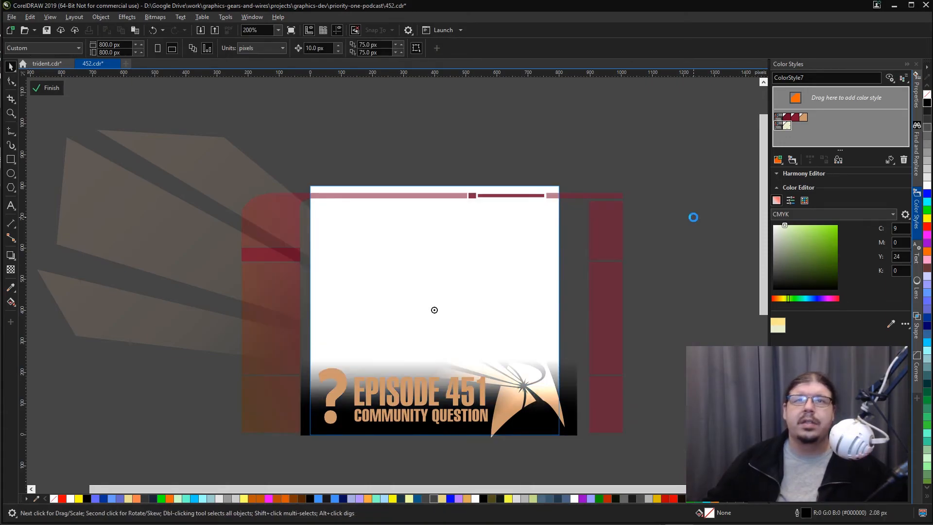
# - Scale the Spock photo to about 1,472 × 828 px and position it behind the graphics so it covers the square frame
pyautogui.hotkey('shift', 'F2')
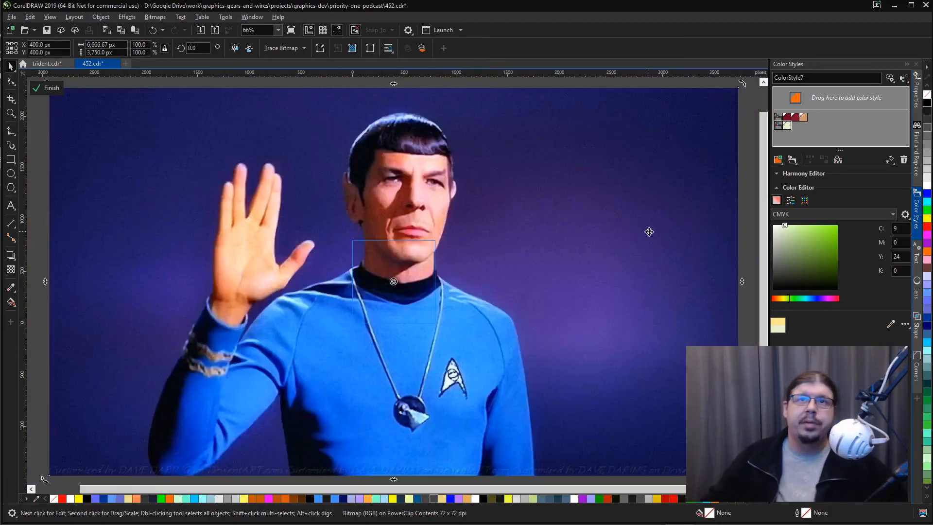
pyautogui.moveTo(741, 84); pyautogui.dragTo(488, 234)
pyautogui.scroll(2, 494, 235)
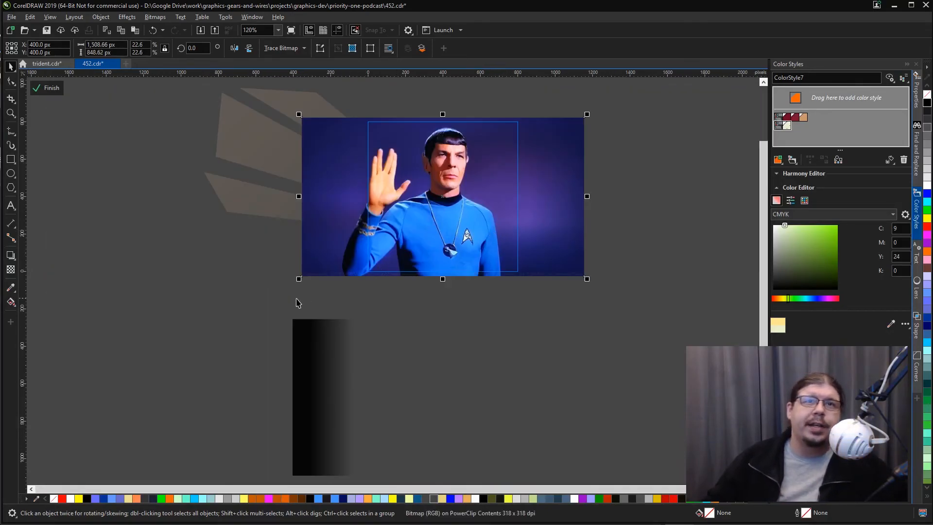
pyautogui.moveTo(299, 279); pyautogui.dragTo(304, 282)
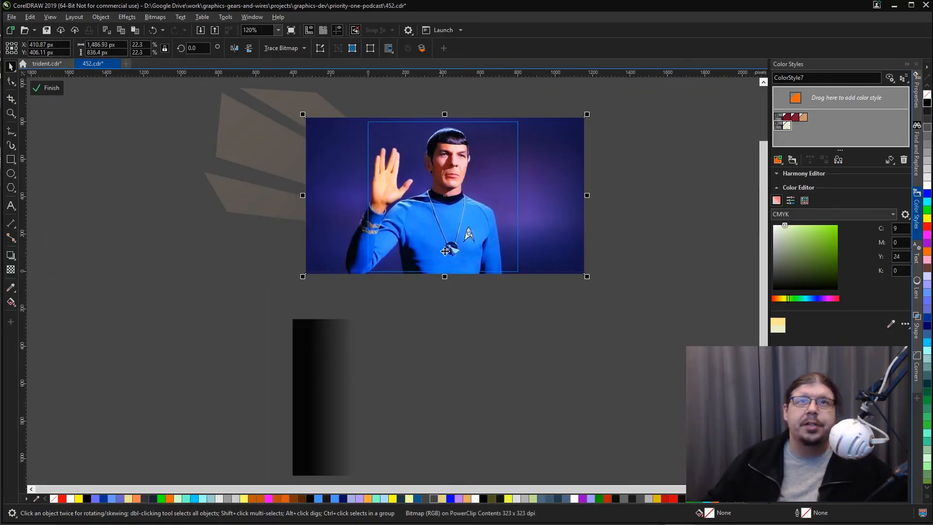
pyautogui.moveTo(568, 191); pyautogui.dragTo(584, 189)
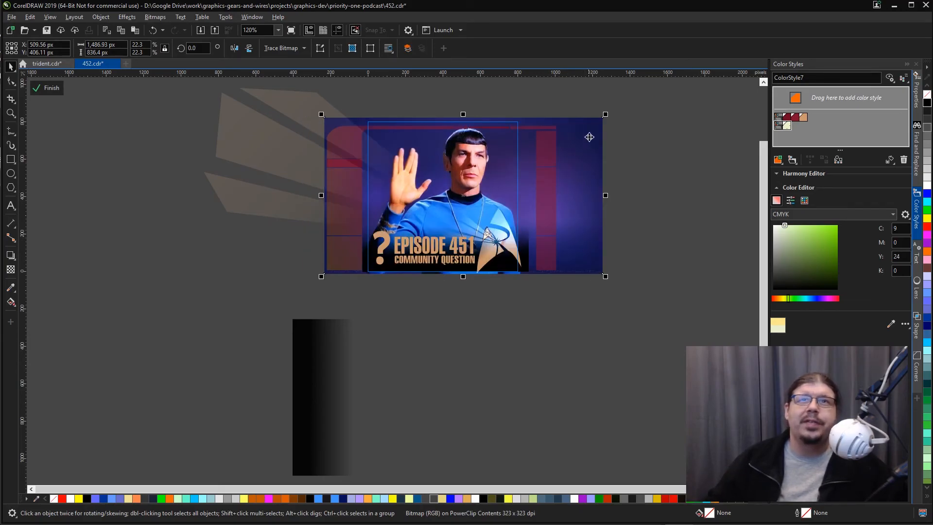
pyautogui.moveTo(607, 116); pyautogui.dragTo(605, 117)
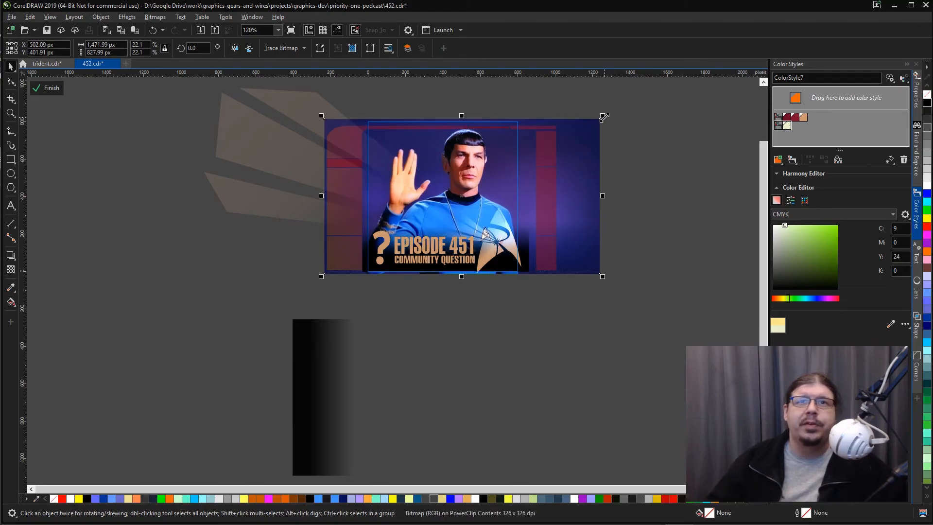
# - Shift the black gradient rectangle behind the title about 8 px to the right and try stretching it to about 253 px tall
pyautogui.click(364, 249)
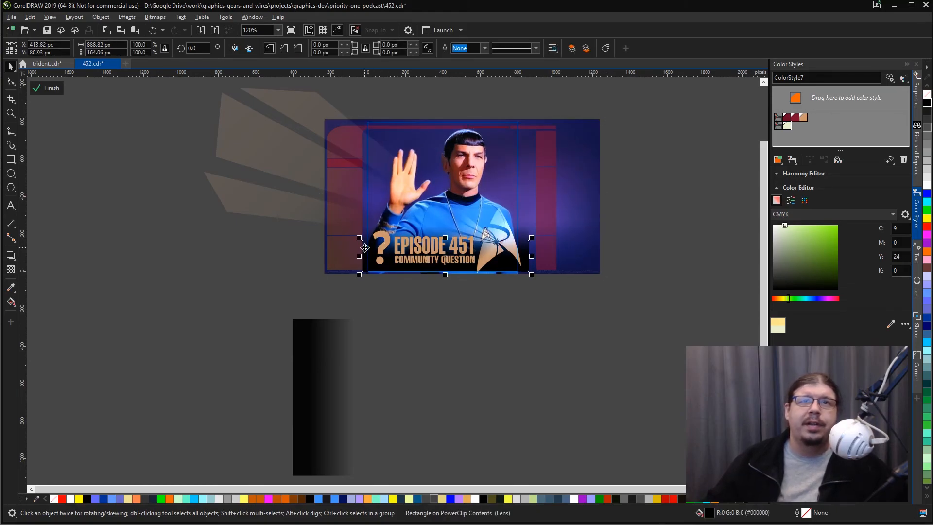
pyautogui.click(365, 249)
pyautogui.click(367, 248)
pyautogui.press('Escape')
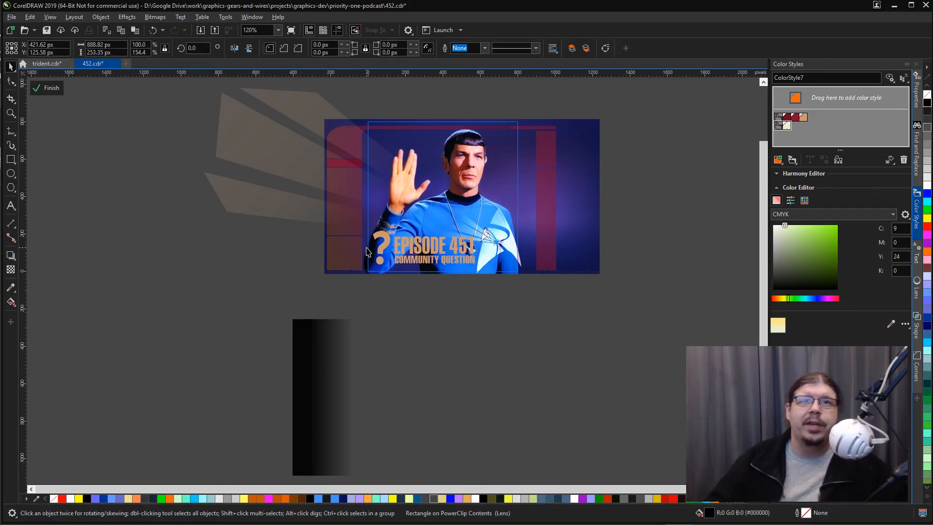
pyautogui.click(366, 248)
pyautogui.click(371, 320)
# - Fill the episode and COMMUNITY QUESTION text group with ColorStyle7 and change the title to EPISODE 452
pyautogui.click(434, 253)
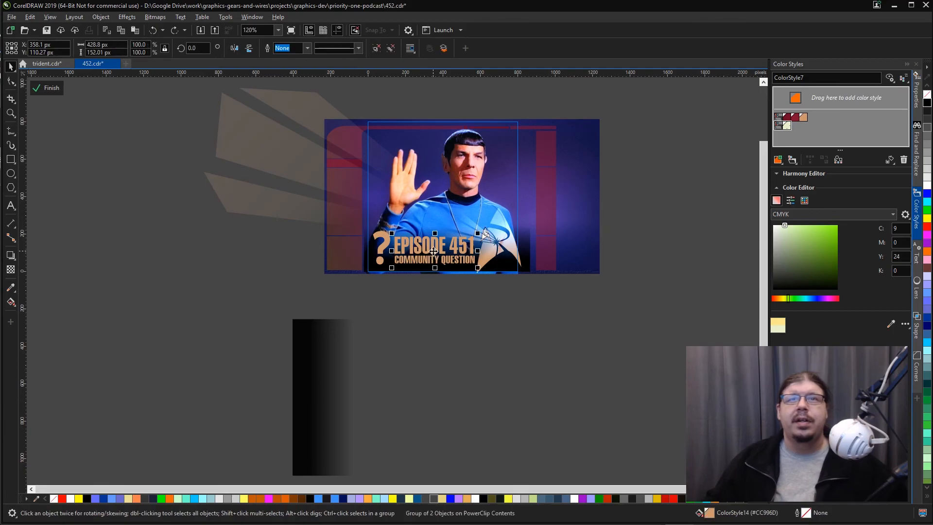
pyautogui.doubleClick(788, 127)
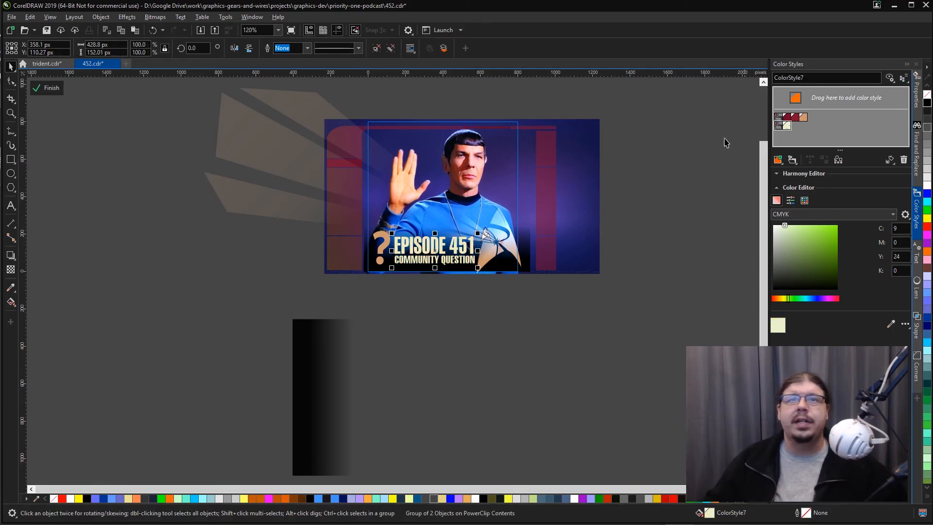
pyautogui.press('F8')
pyautogui.moveTo(468, 247); pyautogui.dragTo(475, 247)
pyautogui.write('2')
pyautogui.press('Escape')
# - Fill the emblem and light-ray curve with white, and tint it with yellow and orange to a warm #FFB859
pyautogui.press('z')
pyautogui.moveTo(297, 102); pyautogui.dragTo(600, 316)
pyautogui.press('space')
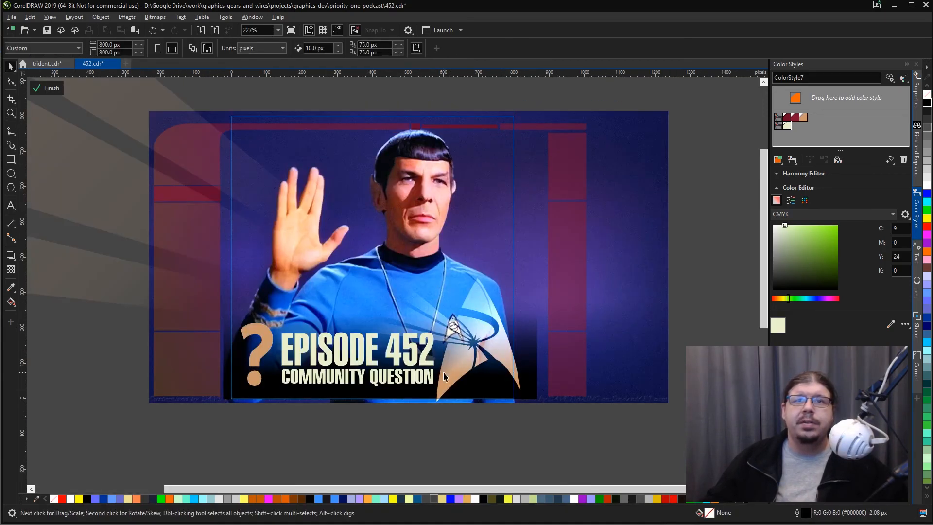
pyautogui.click(443, 372)
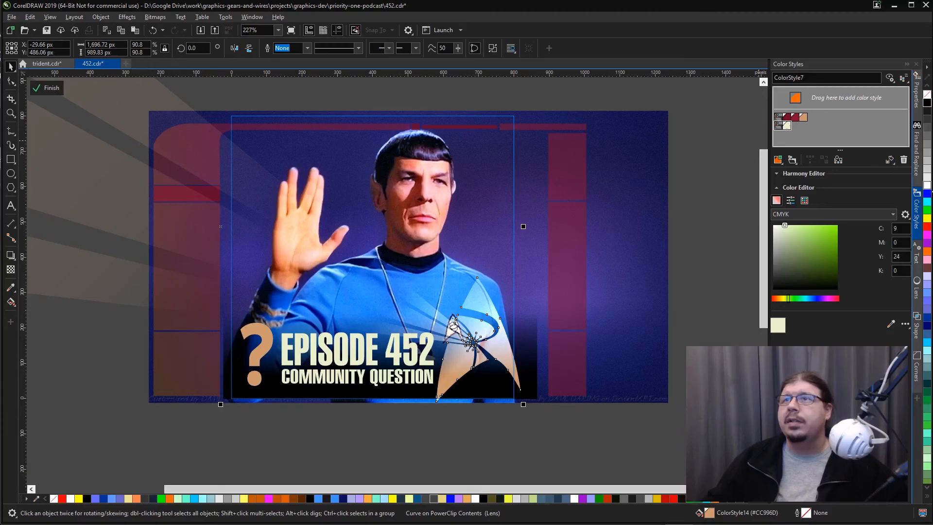
pyautogui.click(927, 187)
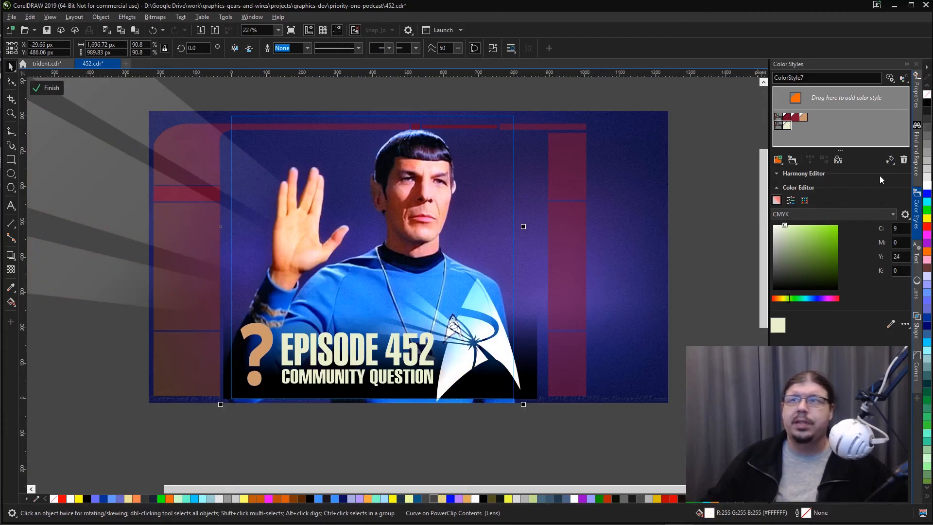
pyautogui.click(929, 221)
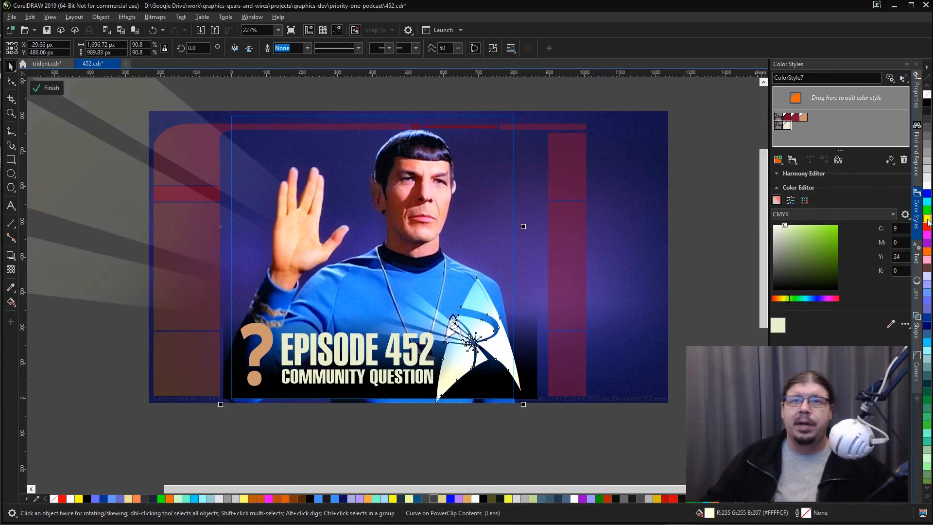
pyautogui.keyDown('ctrl'); pyautogui.click(929, 221); pyautogui.keyUp('ctrl')
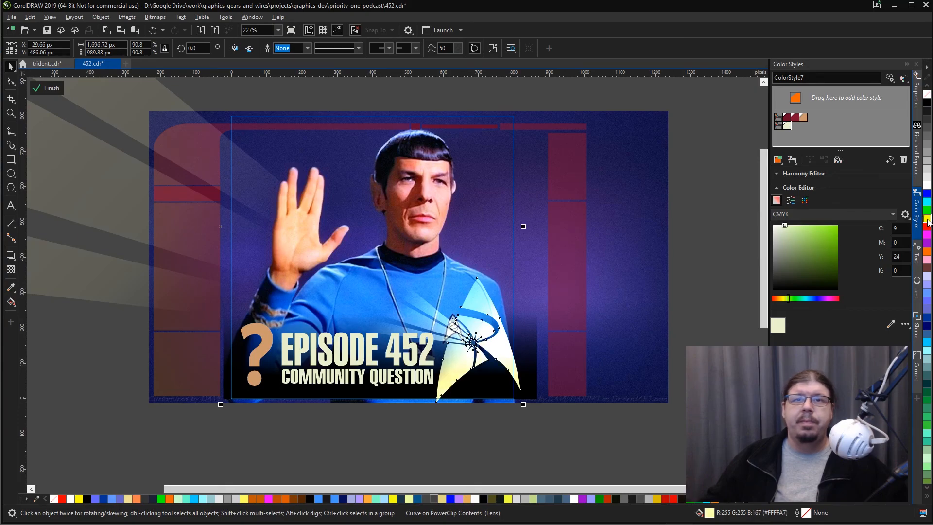
pyautogui.keyDown('ctrl'); pyautogui.click(929, 251); pyautogui.keyUp('ctrl')
pyautogui.keyDown('ctrl'); pyautogui.click(928, 251); pyautogui.keyUp('ctrl')
pyautogui.keyDown('ctrl'); pyautogui.click(928, 252); pyautogui.keyUp('ctrl')
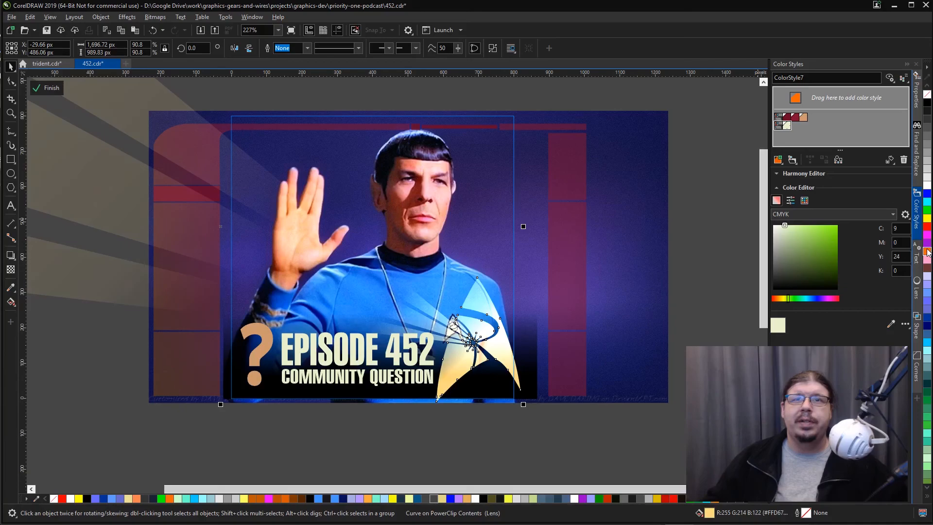
# - Fill the question mark with ColorStyle7 and finish editing the Community Question PowerClip
pyautogui.click(253, 361)
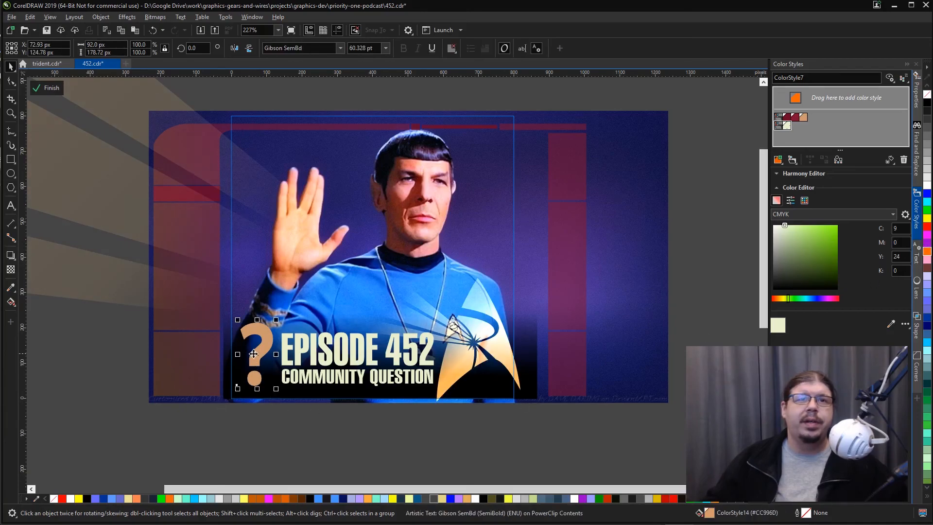
pyautogui.doubleClick(786, 125)
pyautogui.keyDown('ctrl'); pyautogui.click(84, 352); pyautogui.keyUp('ctrl')
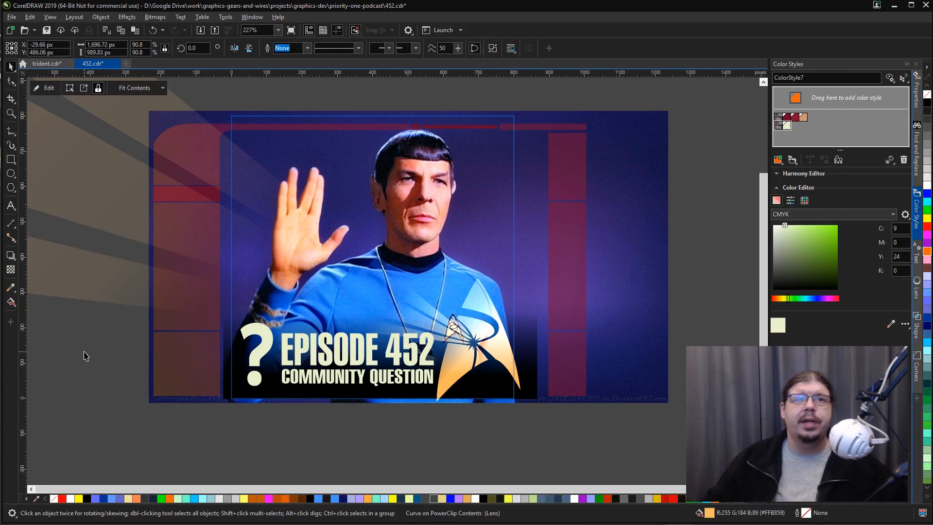
pyautogui.click(88, 357)
pyautogui.hotkey('shift', 'F4')
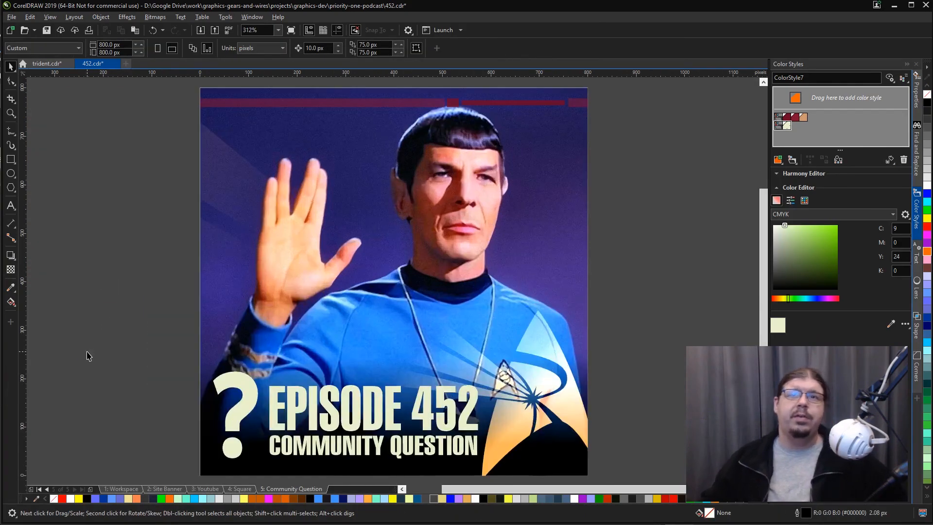
pyautogui.scroll(-2, 88, 355)
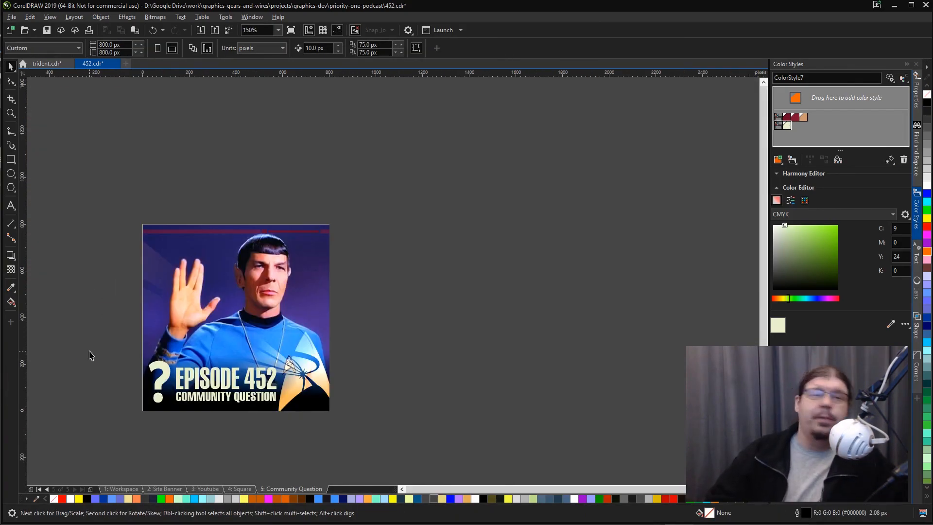